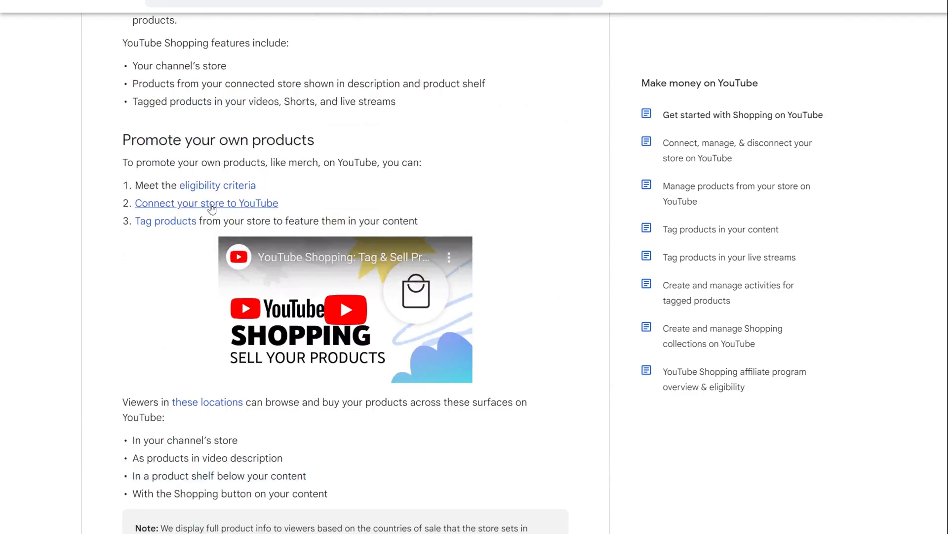
Expand the Supported Shopping Platforms list on the YouTube store help page and highlight the Spreadshop entry.
left_click(230, 210)
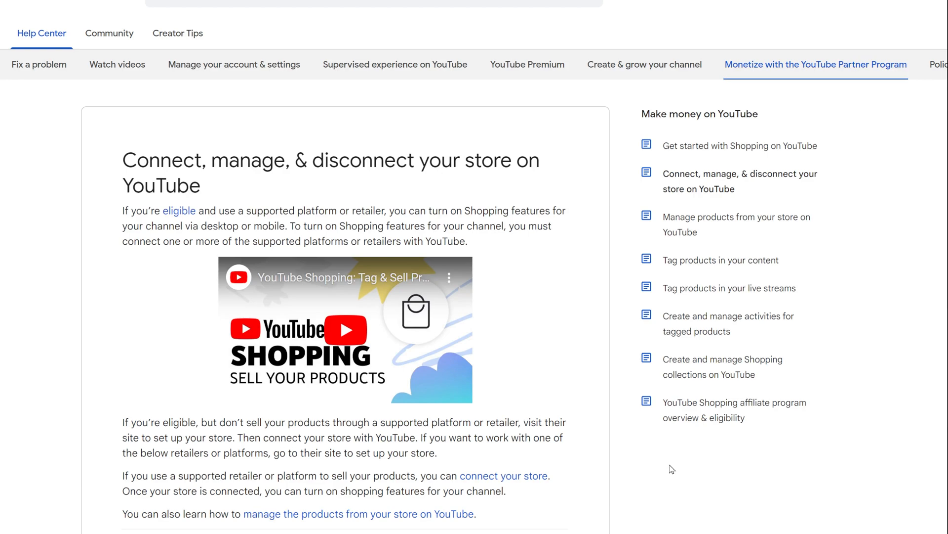
scroll(672, 468, "down", 3)
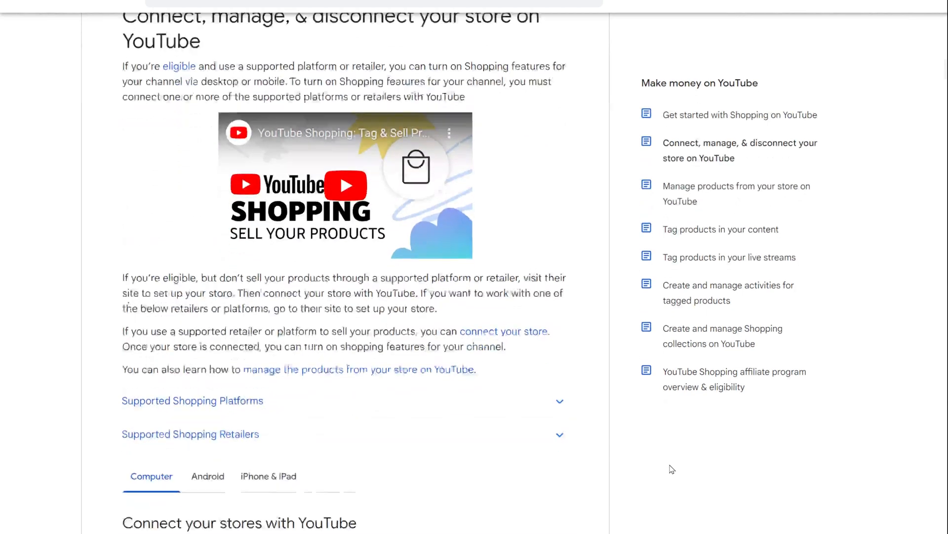
scroll(672, 468, "down", 2)
left_click(447, 293)
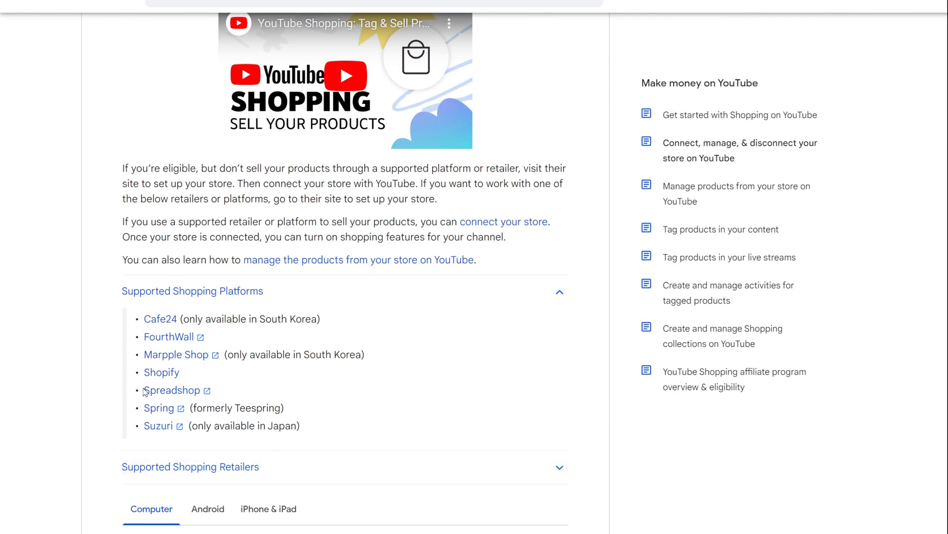
left_click_drag(143, 392, 220, 393)
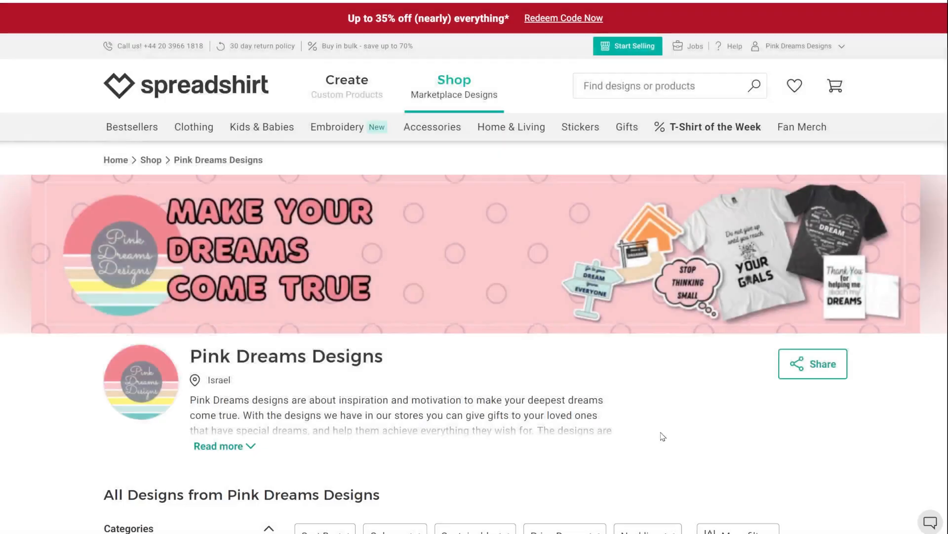
Browse the Pink Dreams Designs shop's products to examine the personalized name-in-hearts designs.
scroll(692, 437, "down", 5)
scroll(698, 440, "down", 2)
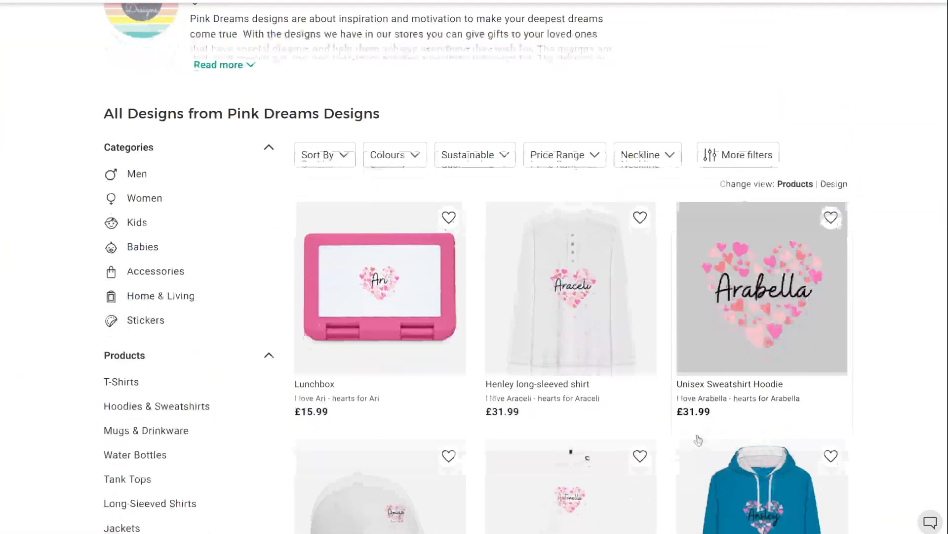
scroll(680, 438, "down", 5)
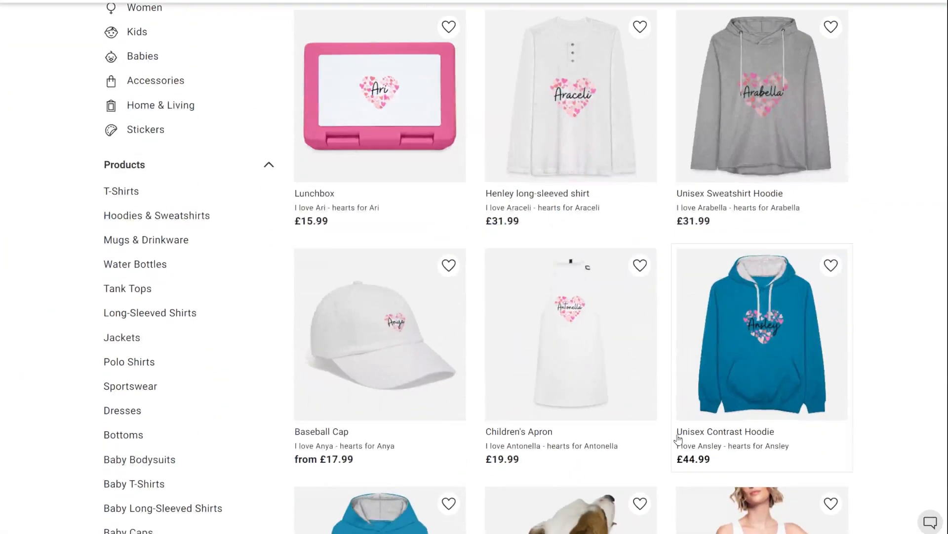
scroll(670, 439, "down", 1)
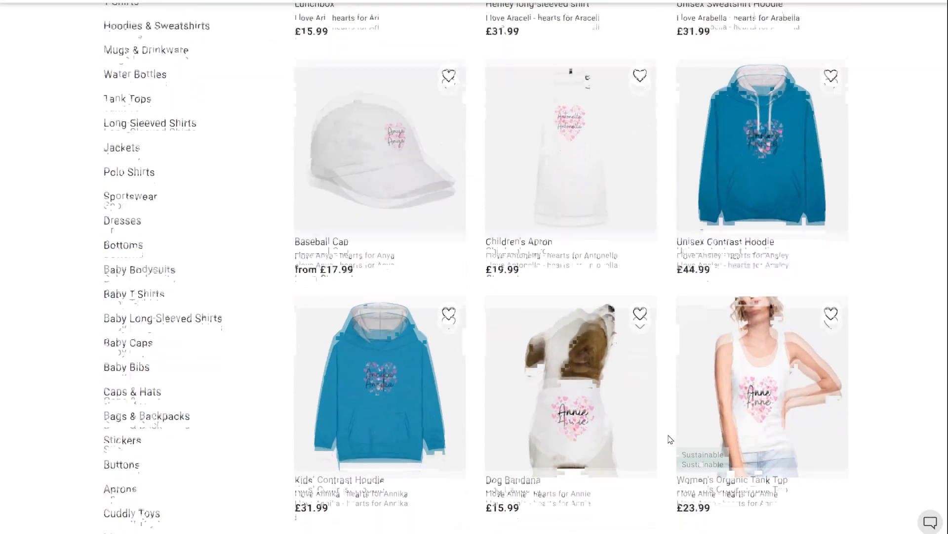
scroll(671, 439, "down", 1)
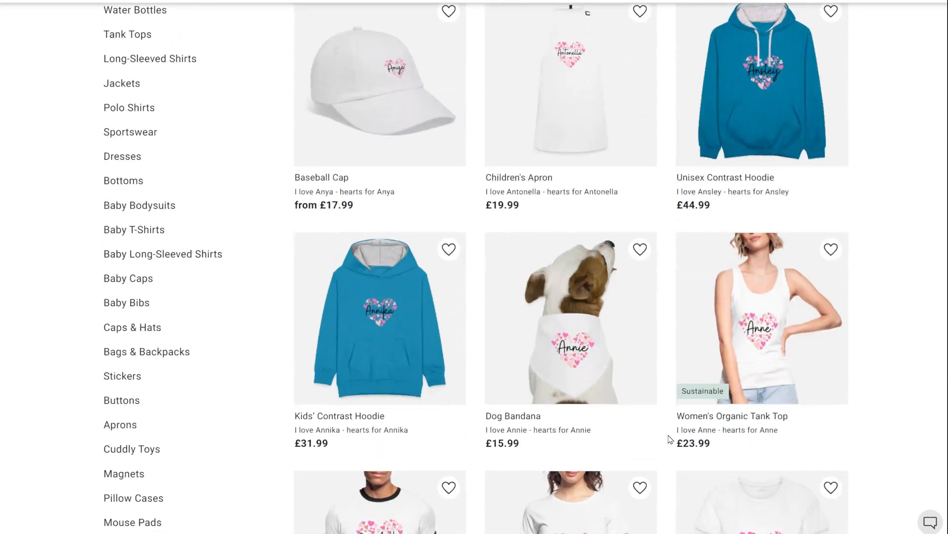
scroll(670, 439, "down", 1)
scroll(671, 438, "down", 3)
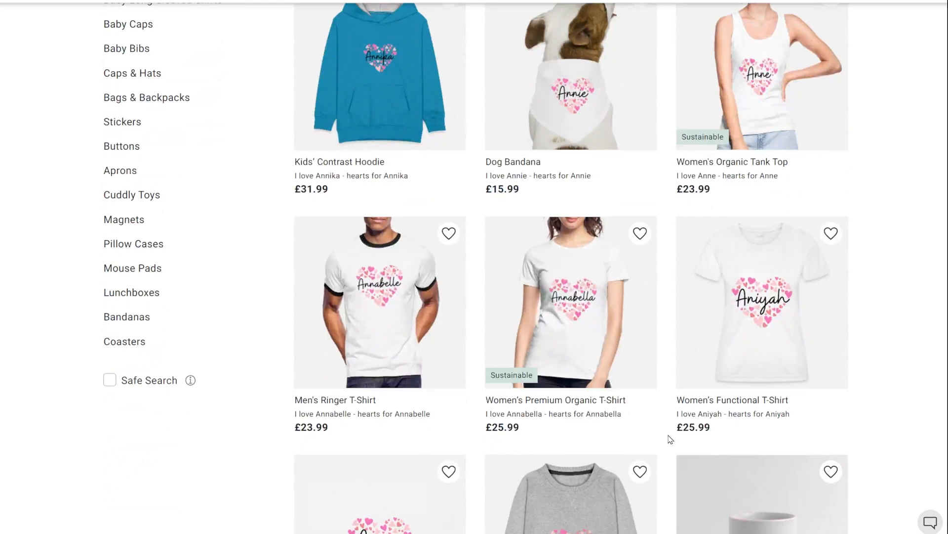
scroll(669, 439, "down", 2)
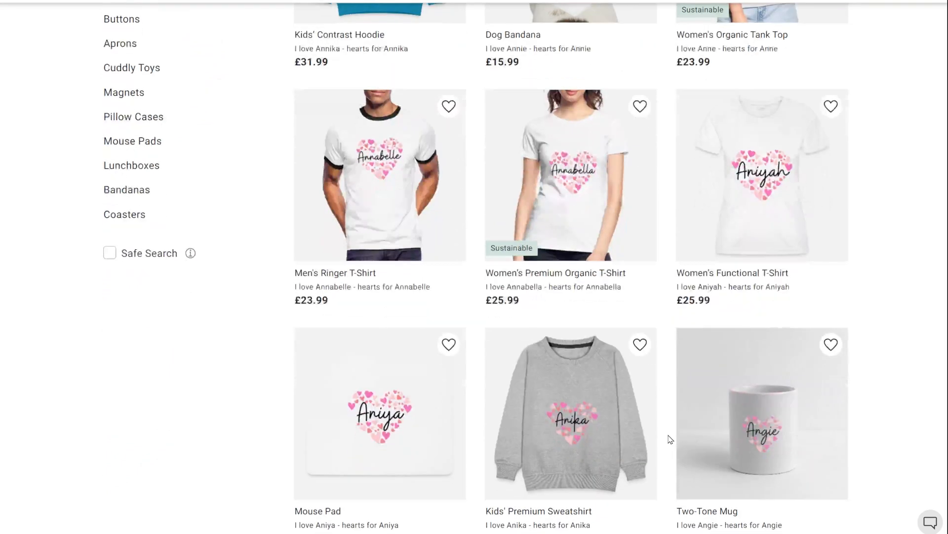
scroll(671, 438, "down", 3)
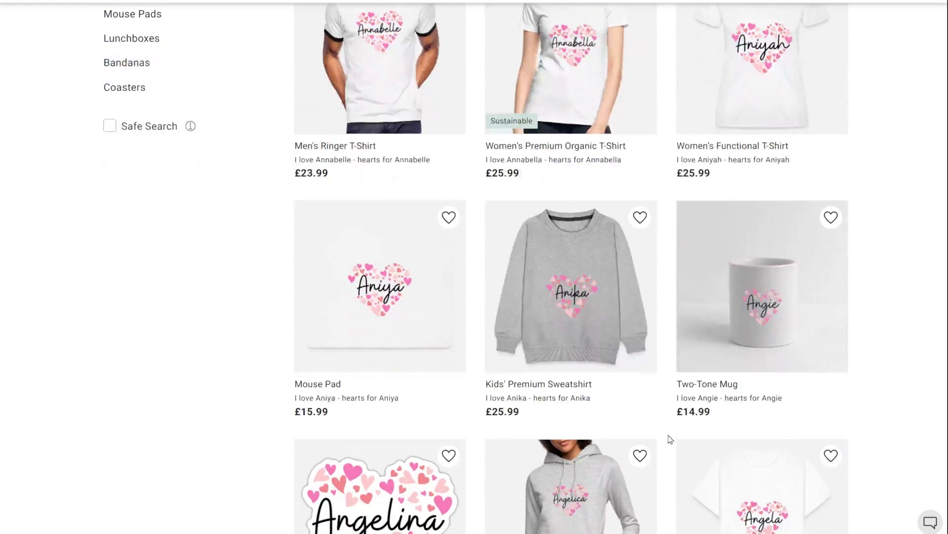
scroll(671, 439, "down", 3)
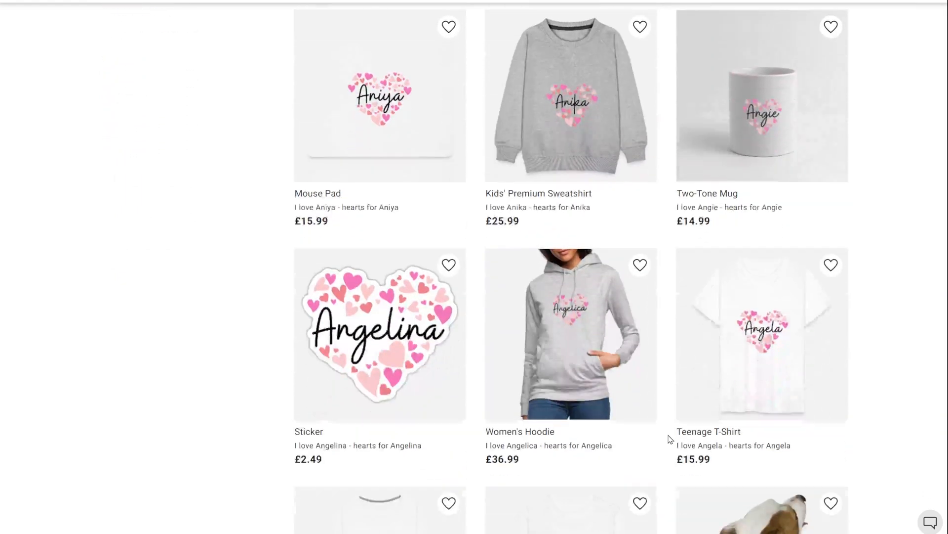
scroll(670, 439, "down", 3)
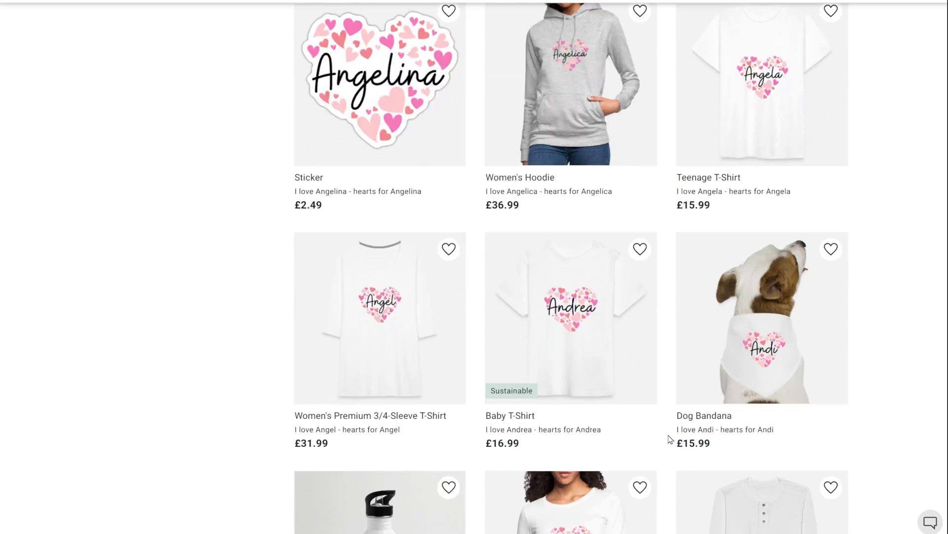
scroll(671, 438, "down", 1)
scroll(670, 439, "down", 1)
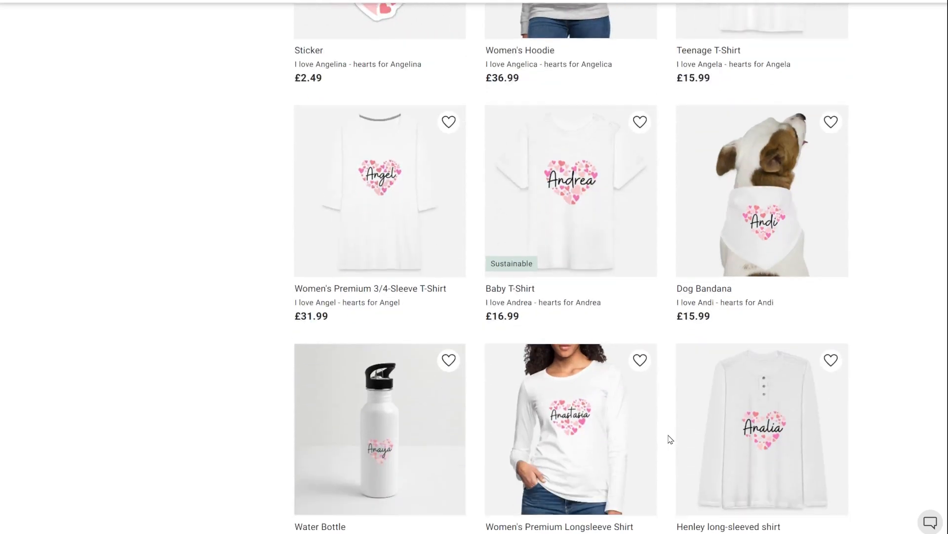
scroll(670, 438, "down", 2)
scroll(670, 439, "down", 3)
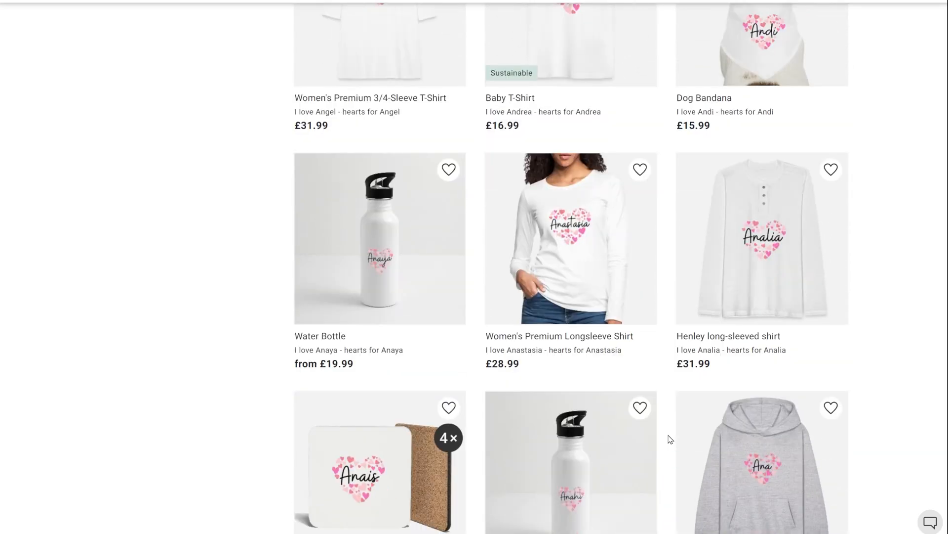
scroll(670, 439, "down", 1)
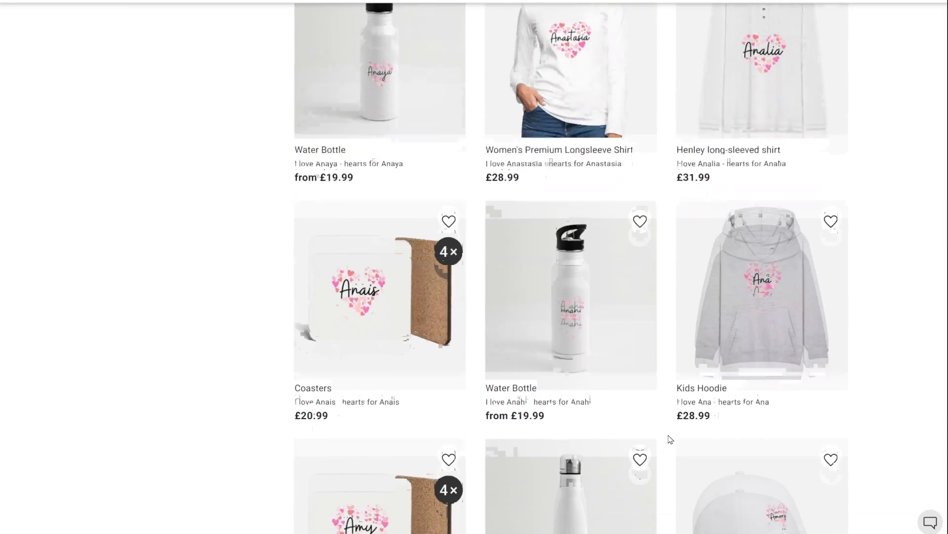
scroll(671, 439, "down", 2)
scroll(671, 438, "down", 1)
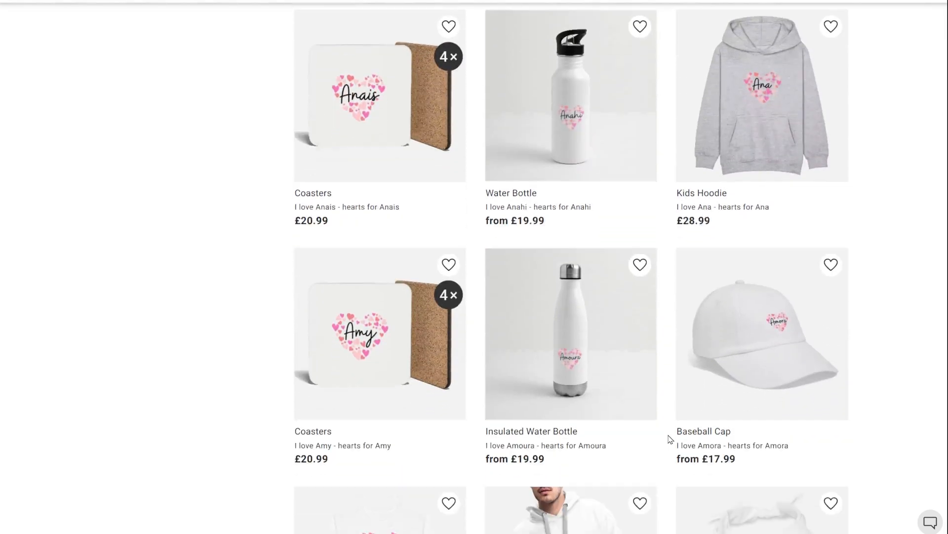
scroll(671, 439, "down", 2)
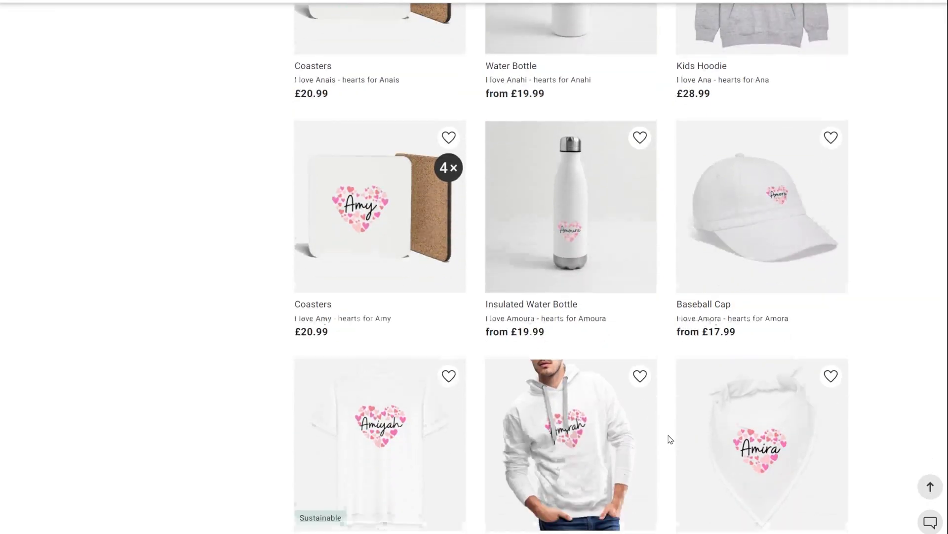
scroll(670, 439, "down", 1)
scroll(670, 438, "down", 3)
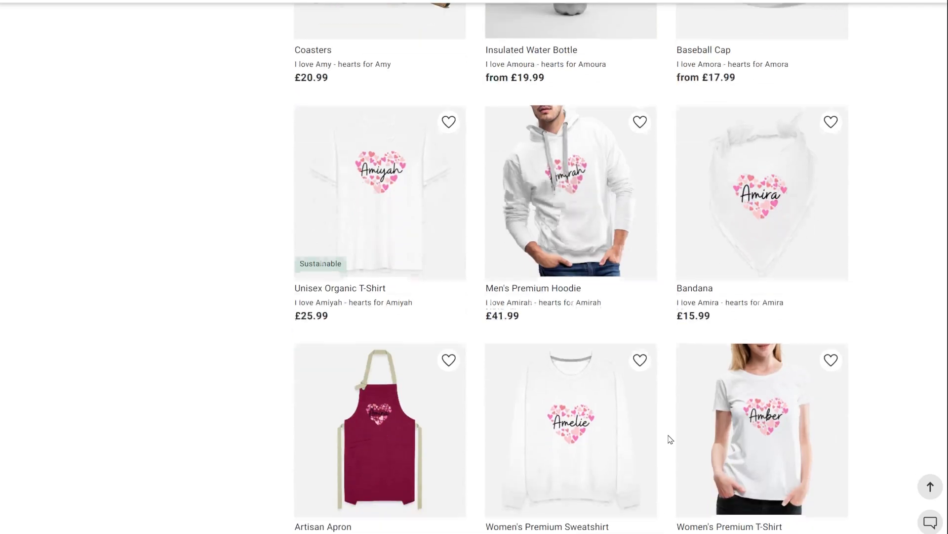
scroll(671, 439, "down", 1)
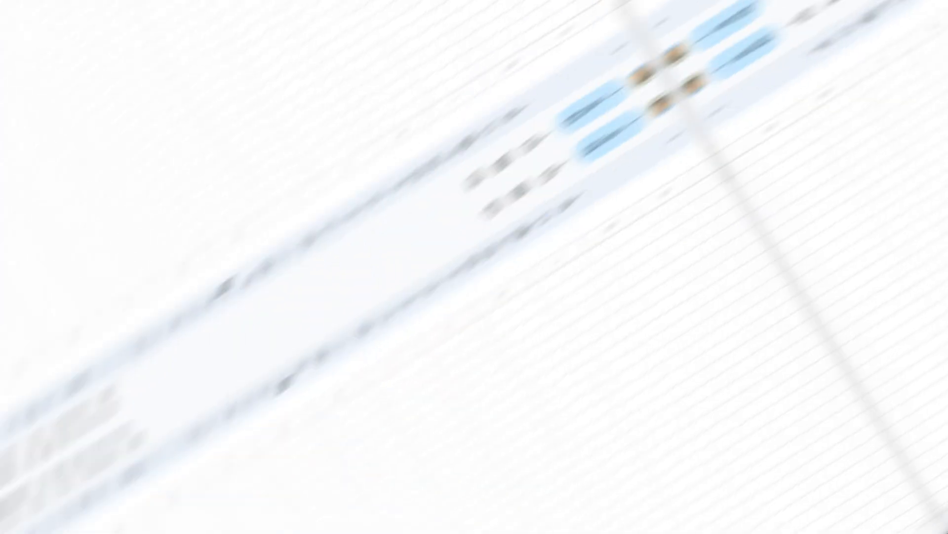
Freeze the sheet up to row 1 in Sheet2.
right_click(5, 110)
mouse_move(165, 431)
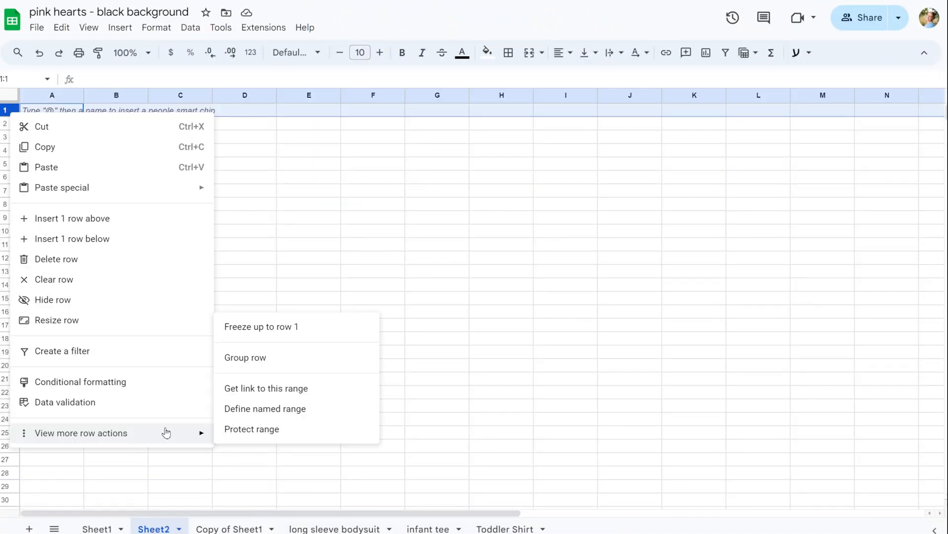
left_click(274, 326)
Enter the header row with columns path, title, description and tags.
left_click(44, 113)
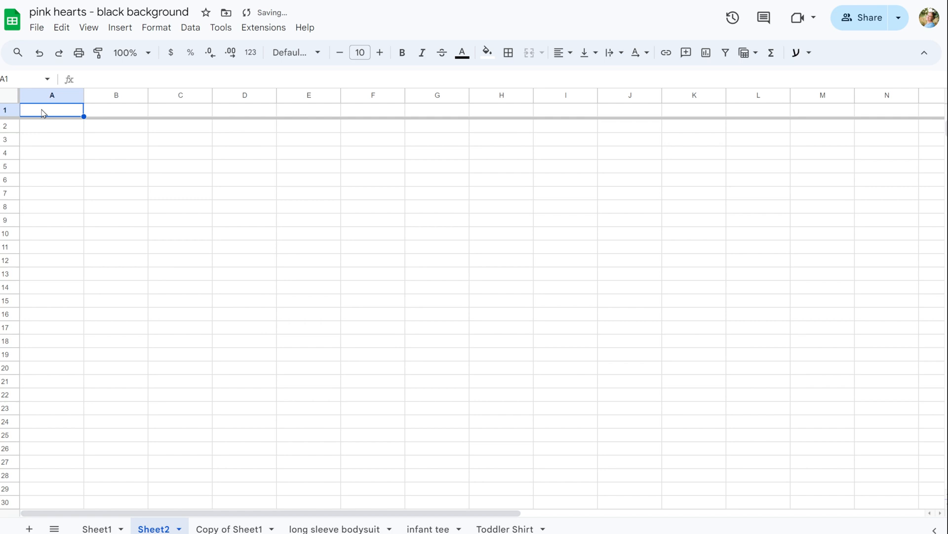
type("path")
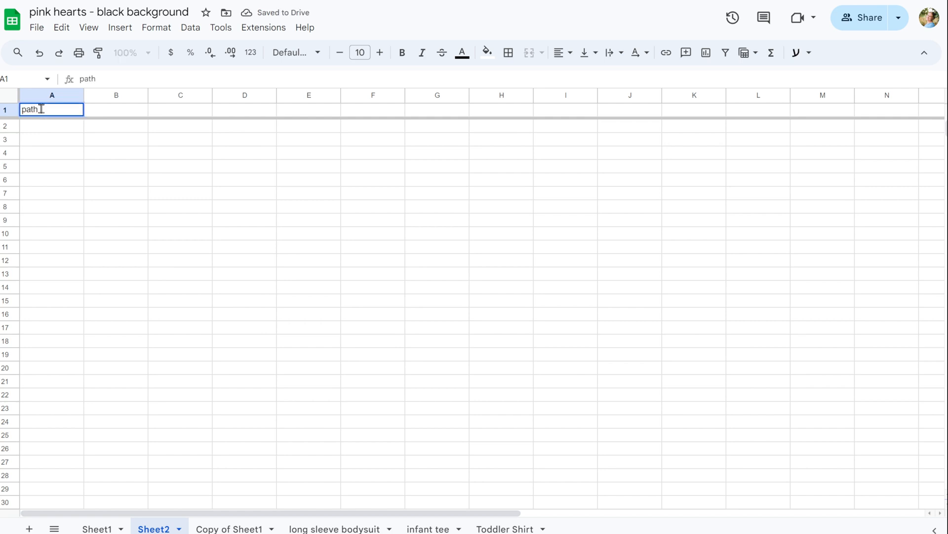
left_click(132, 114)
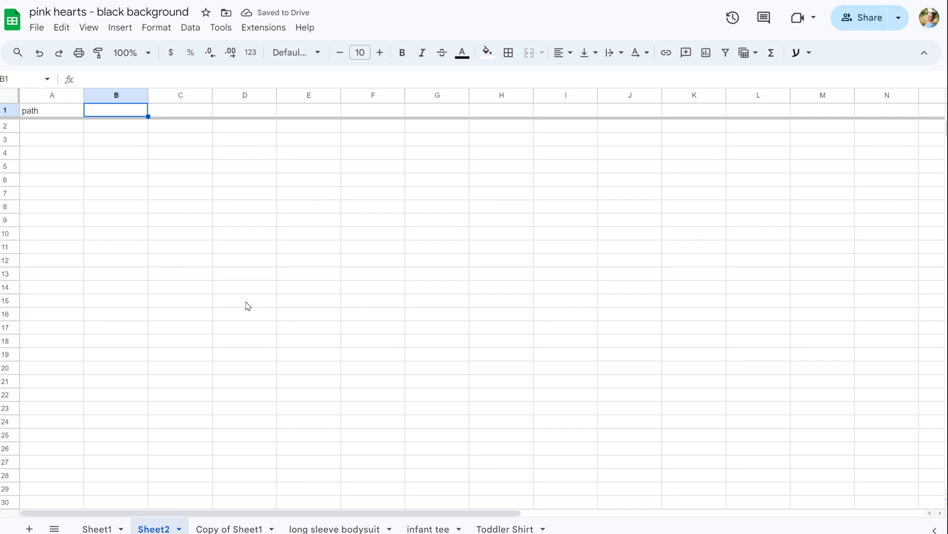
type("title")
key("Tab")
type("des")
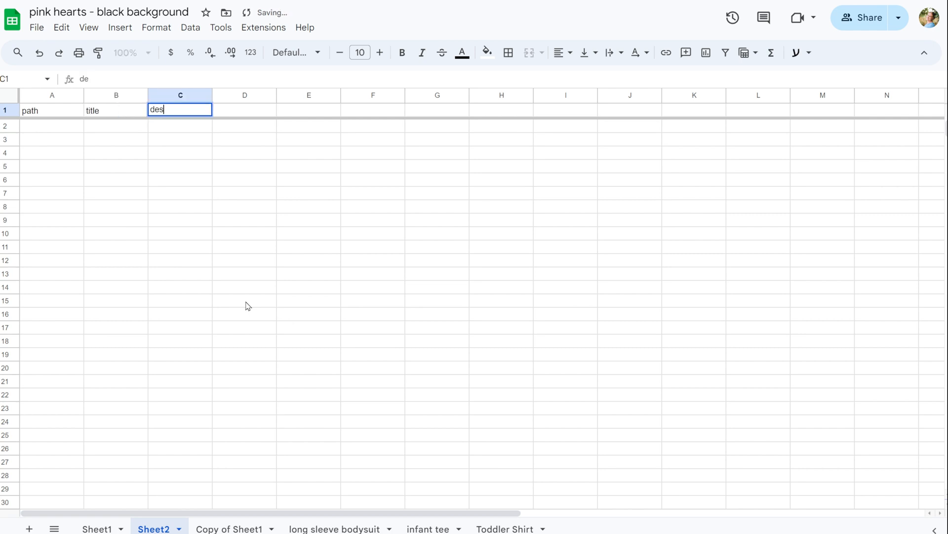
type("cription")
key("Tab")
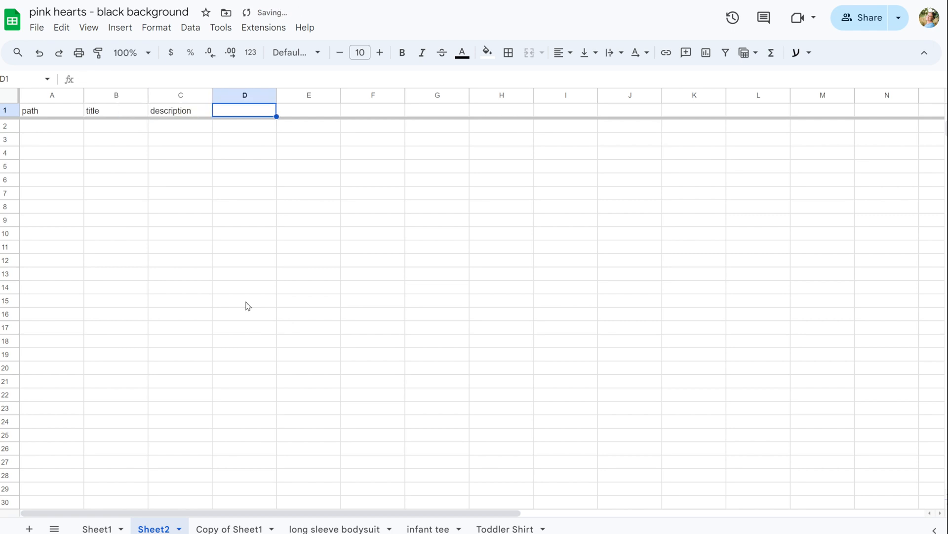
type("tags")
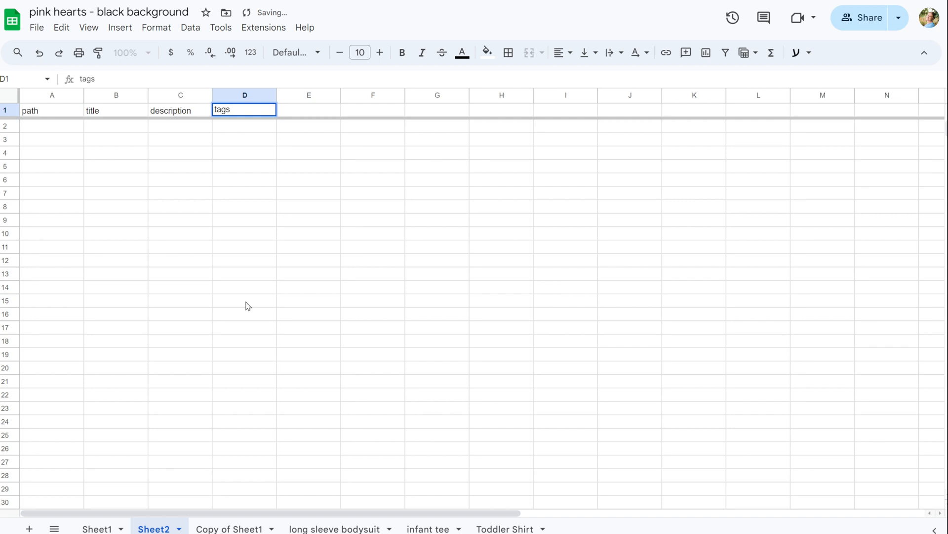
left_click(248, 307)
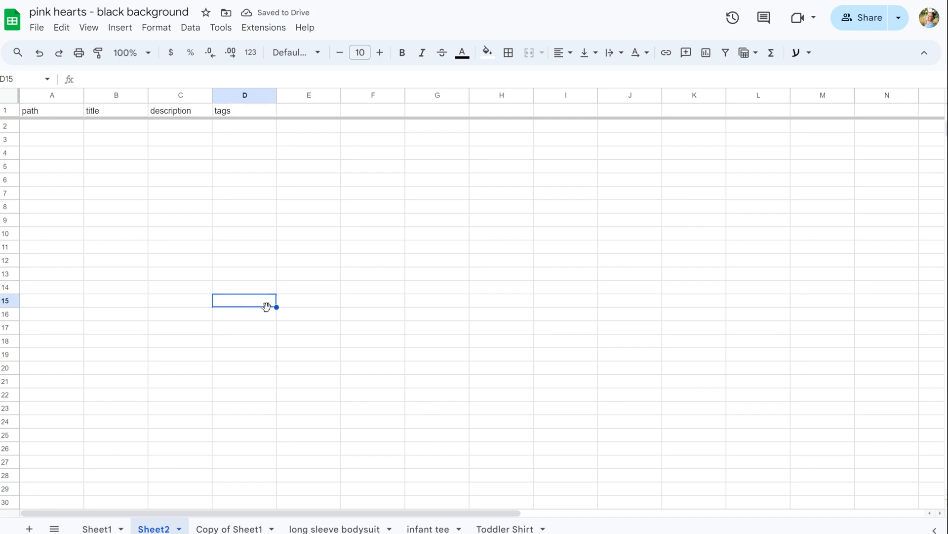
Copy the paths of all PNG heart designs in the file folder and paste them into the path column from A2.
key("alt+Tab")
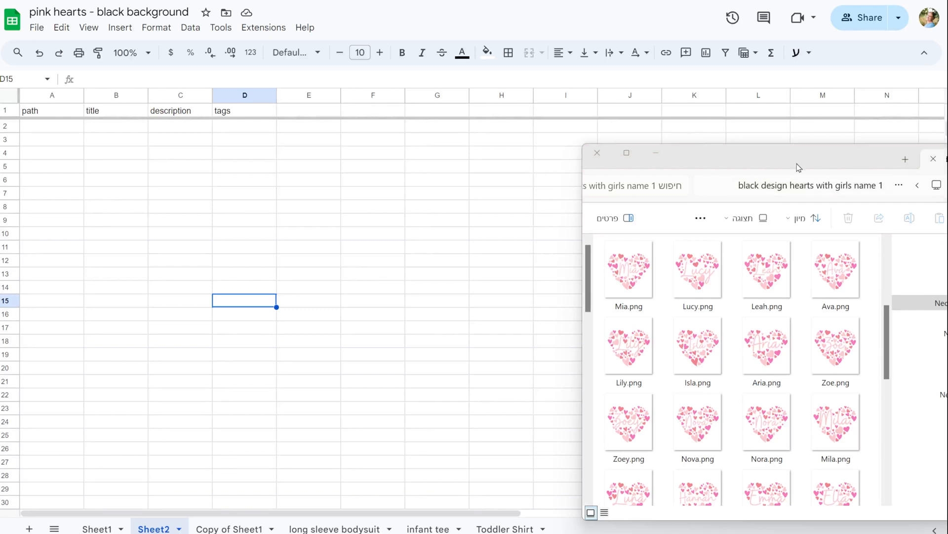
scroll(849, 291, "down", 10)
scroll(846, 292, "up", 10)
left_click(843, 277)
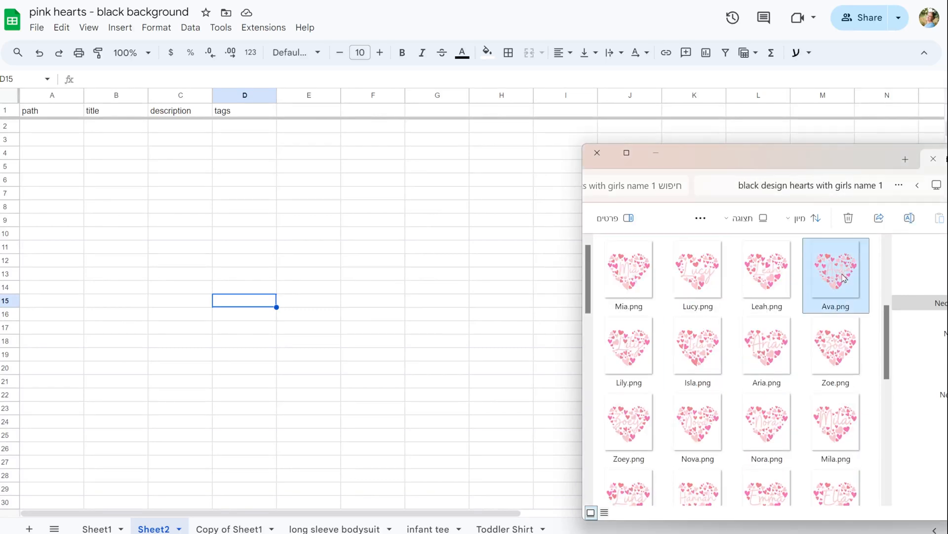
key("ctrl+a")
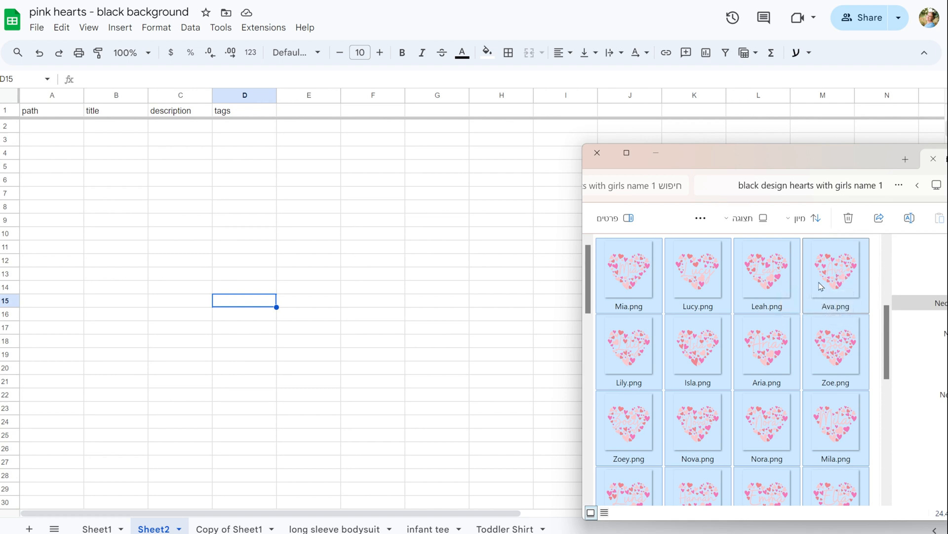
left_click(36, 129)
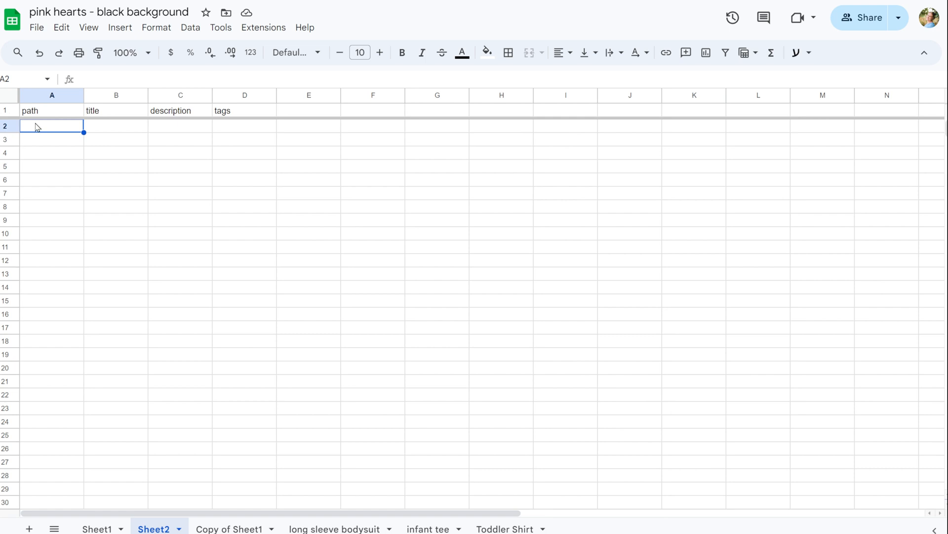
key("ctrl+v")
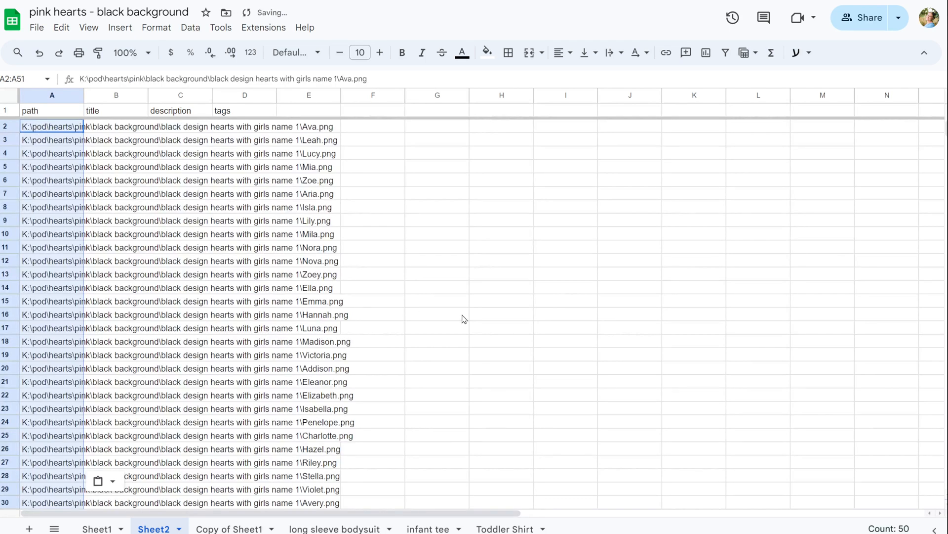
left_click(512, 306)
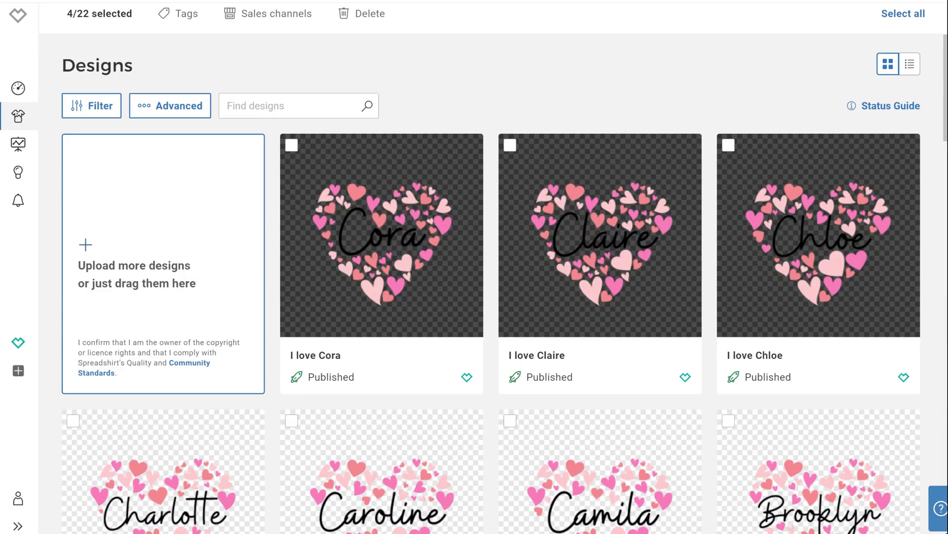
scroll(692, 276, "down", 20)
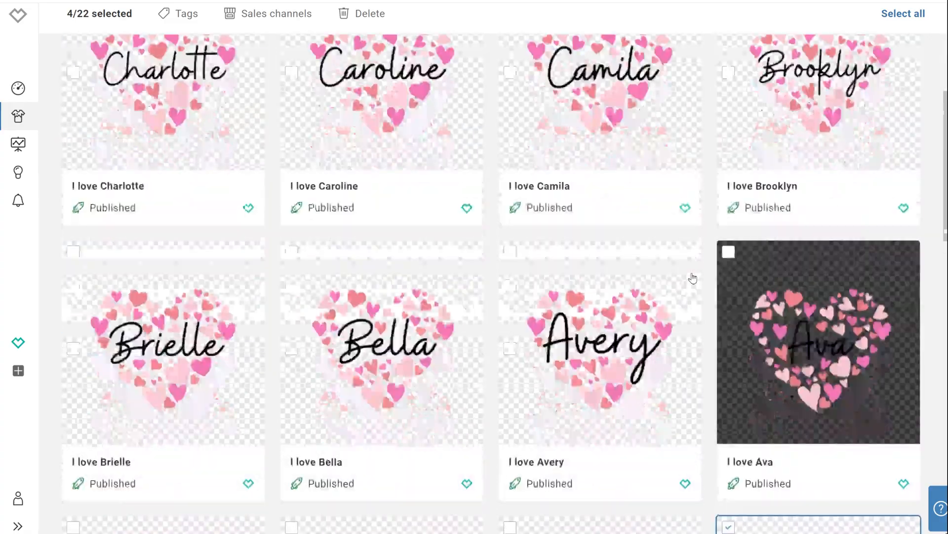
Upload the Claire.png design to the designs page and switch to list view.
scroll(696, 278, "up", 5)
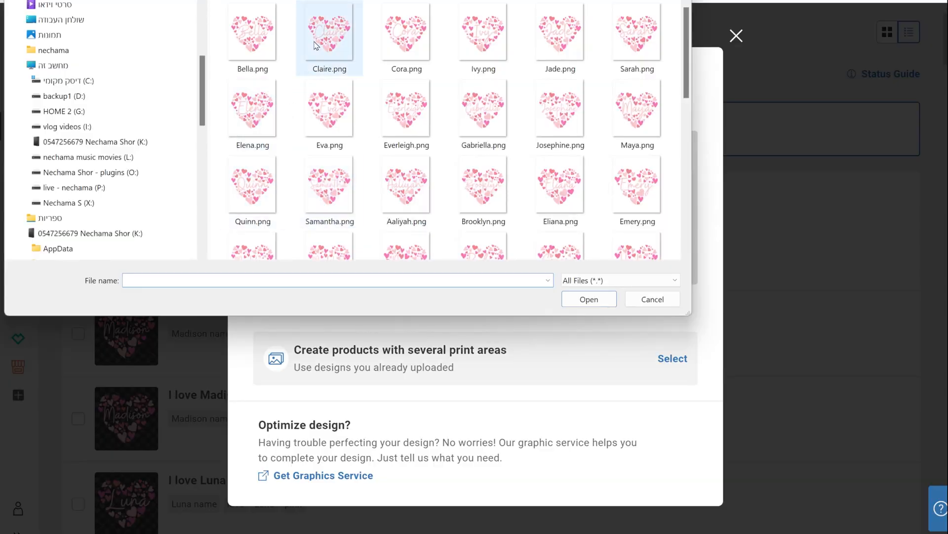
left_click(316, 45)
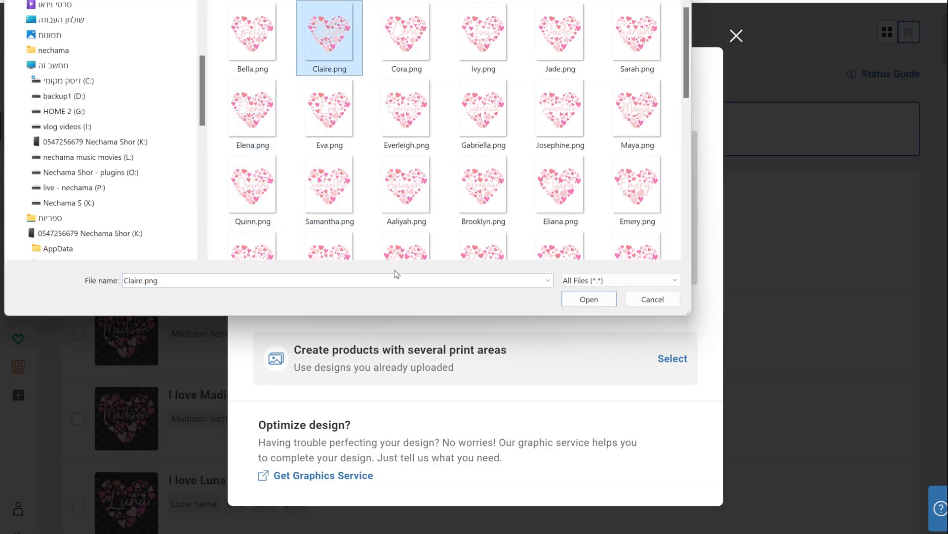
left_click(607, 299)
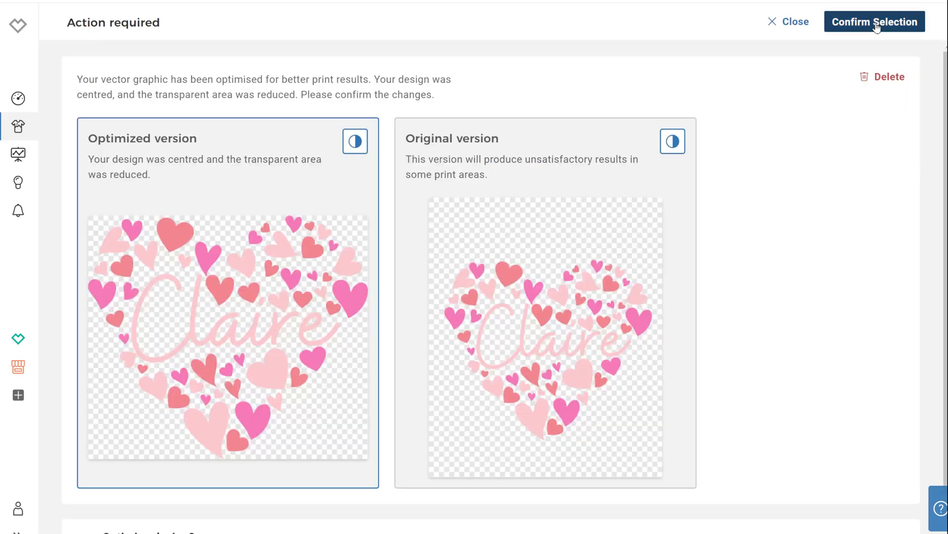
left_click(877, 27)
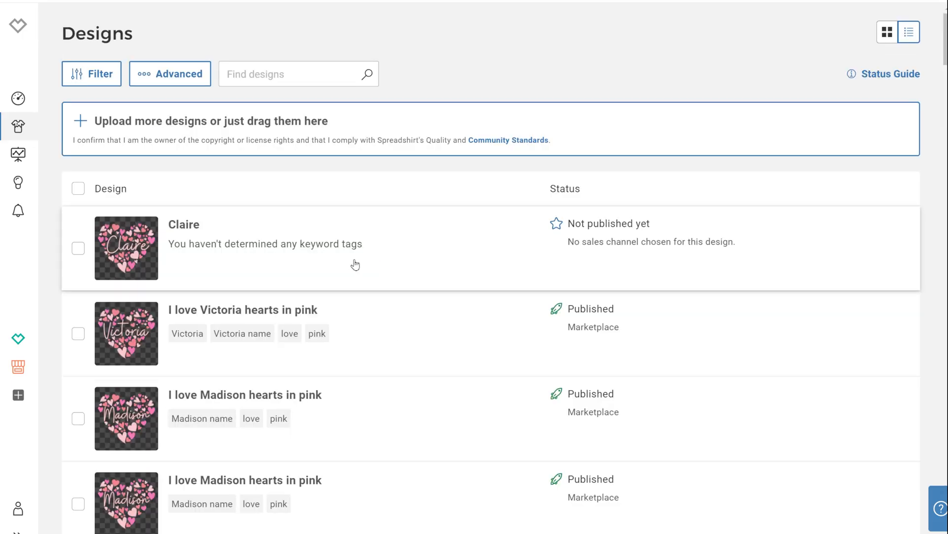
Open the Claire design for publishing, enable selling on the Spreadshirt Marketplace and continue to product choice.
left_click(401, 259)
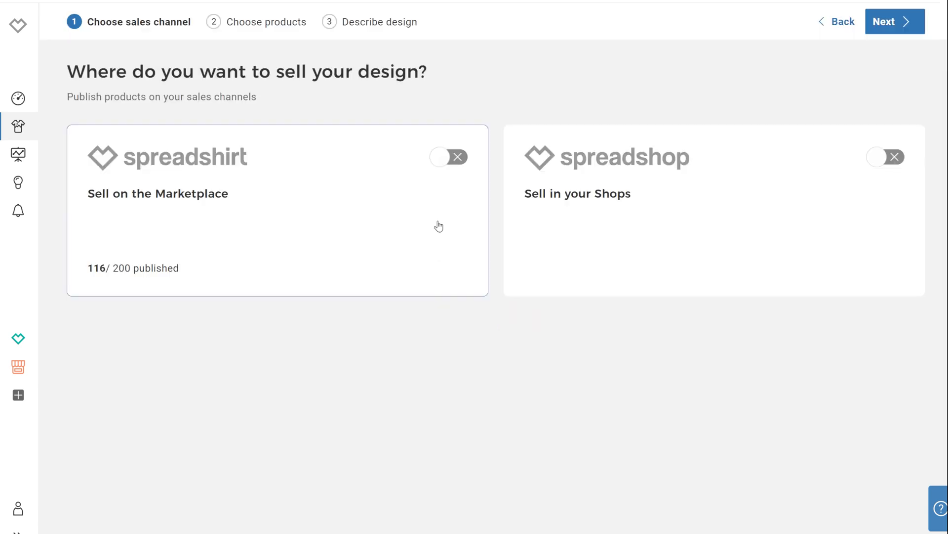
left_click(458, 158)
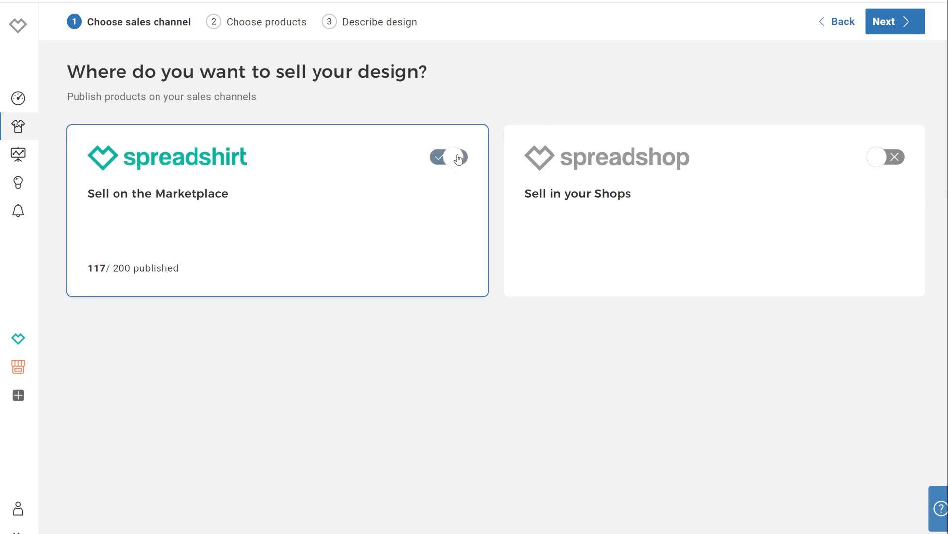
left_click(895, 26)
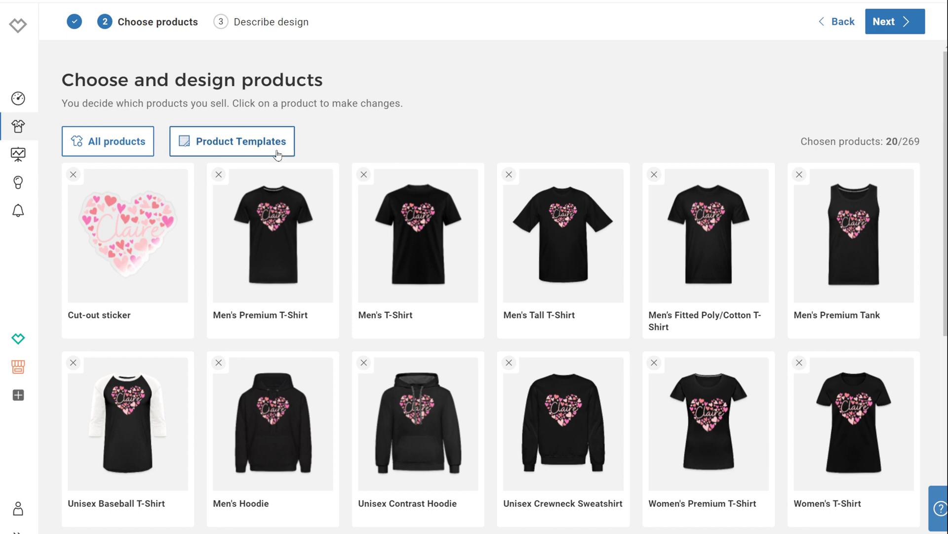
Open all products and filter them by teal, red, pink and yellow colours, then reset the colour filter.
left_click(112, 152)
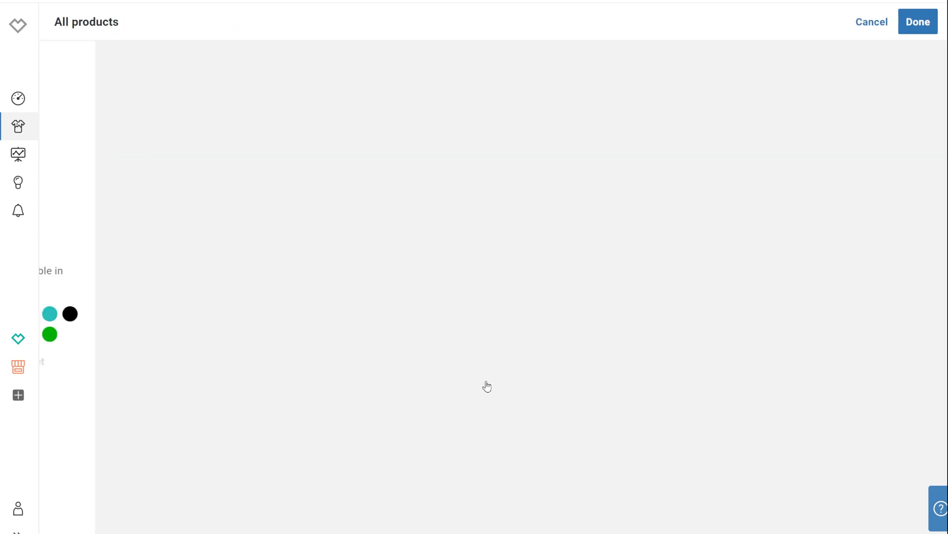
left_click(241, 59)
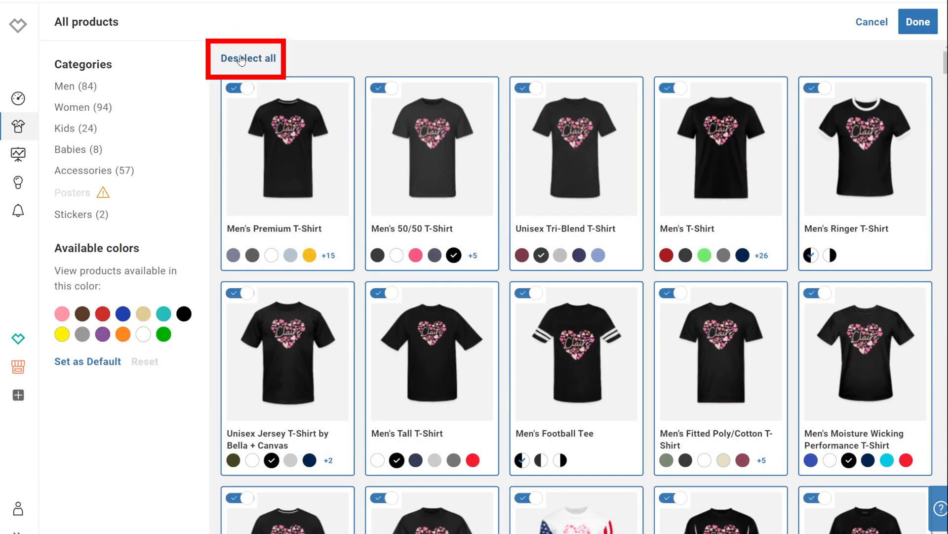
left_click(164, 313)
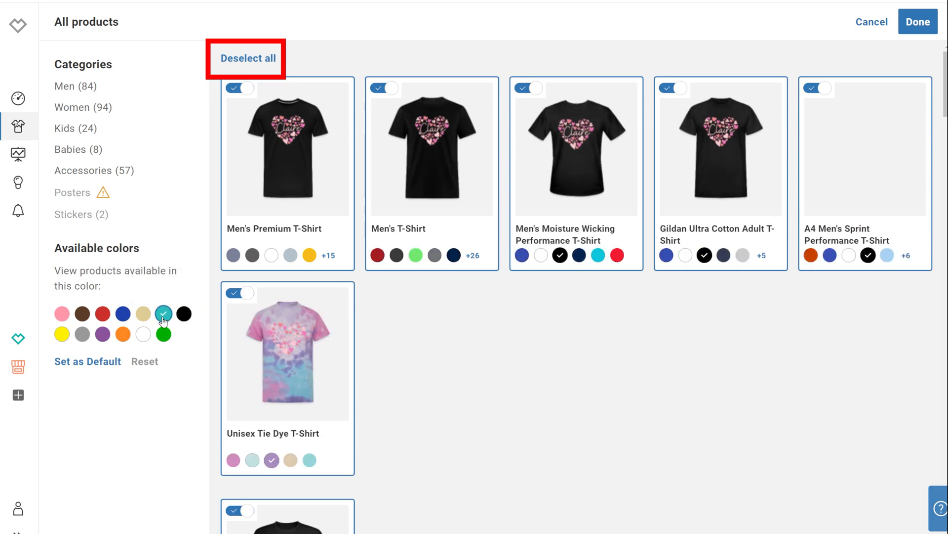
left_click(103, 313)
left_click(62, 314)
left_click(62, 334)
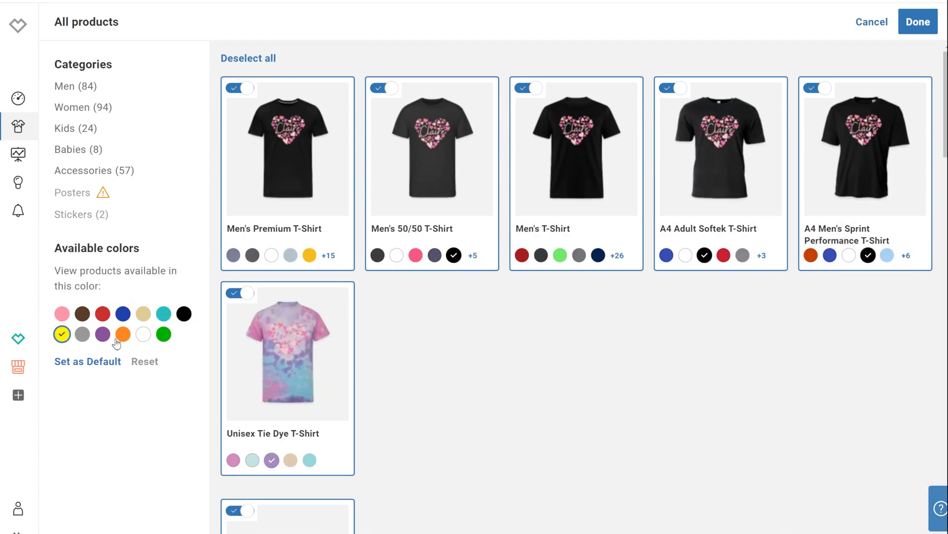
left_click(144, 361)
Set the Under Armour Women's Locker T-Shirt colour to grey and deselect the Unisex Tie Dye T-Shirt.
scroll(402, 258, "down", 8)
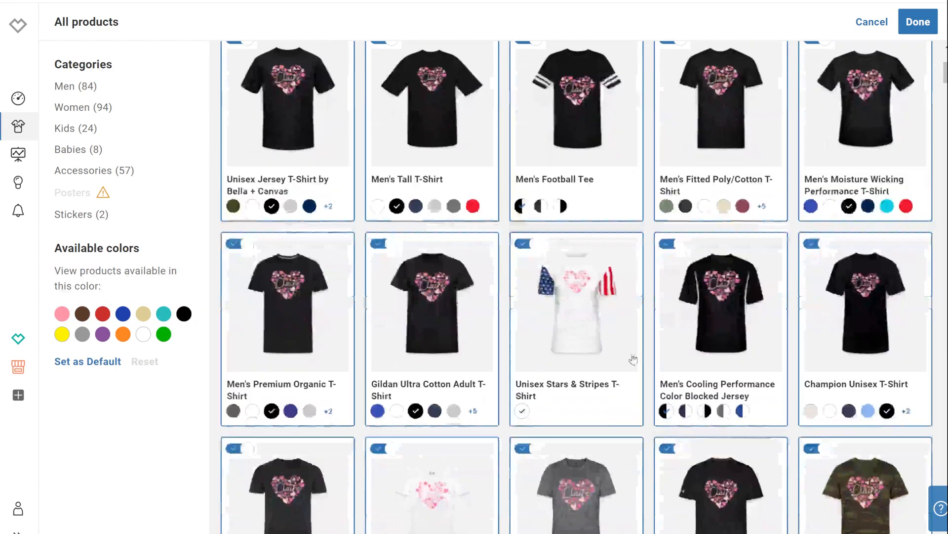
scroll(589, 361, "down", 4)
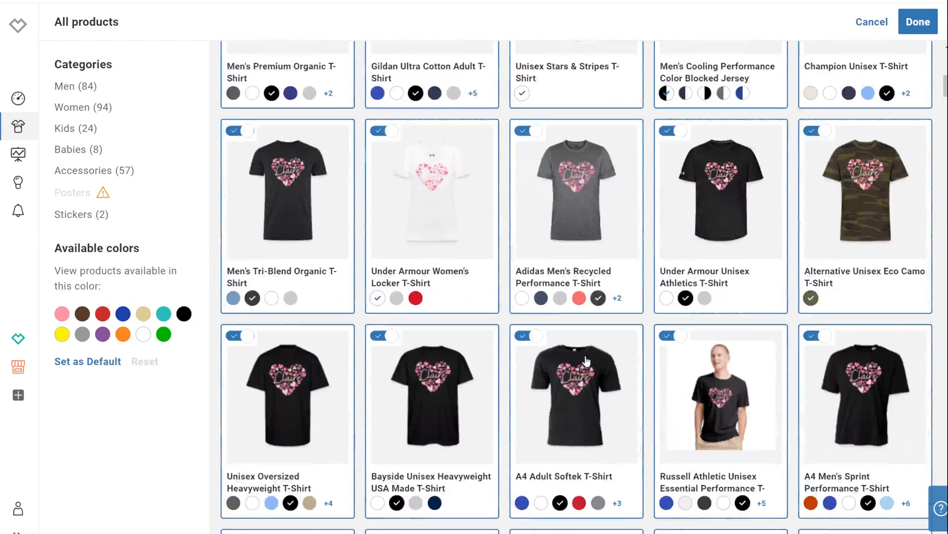
left_click(397, 297)
scroll(791, 465, "down", 12)
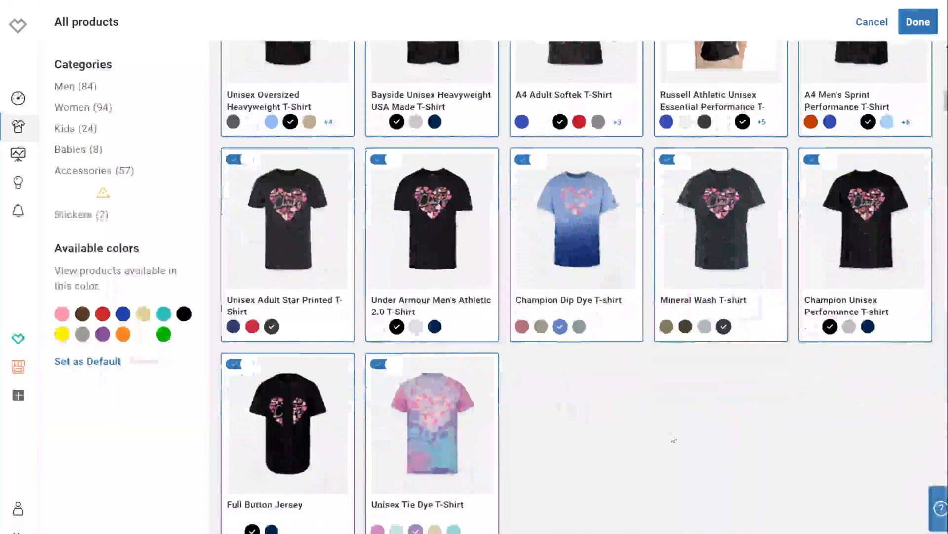
left_click(397, 341)
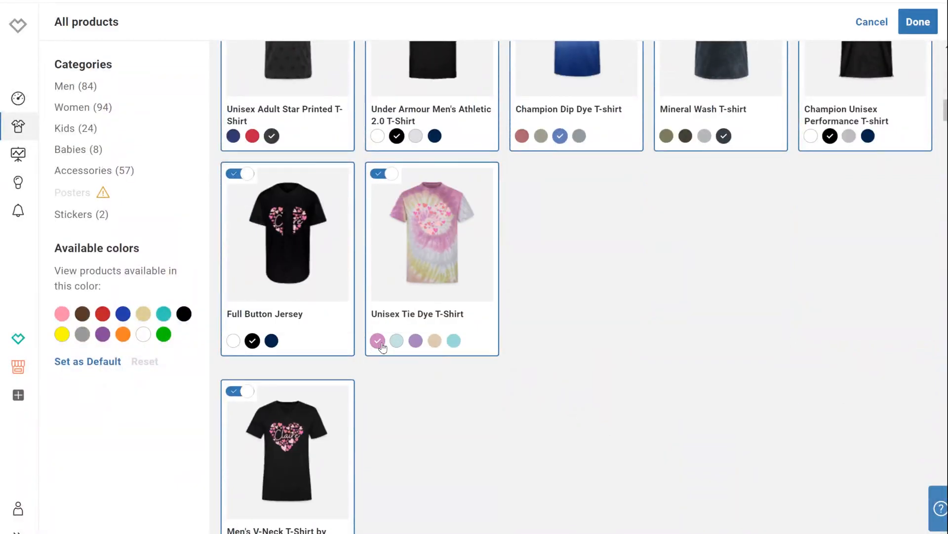
left_click(435, 340)
left_click(450, 341)
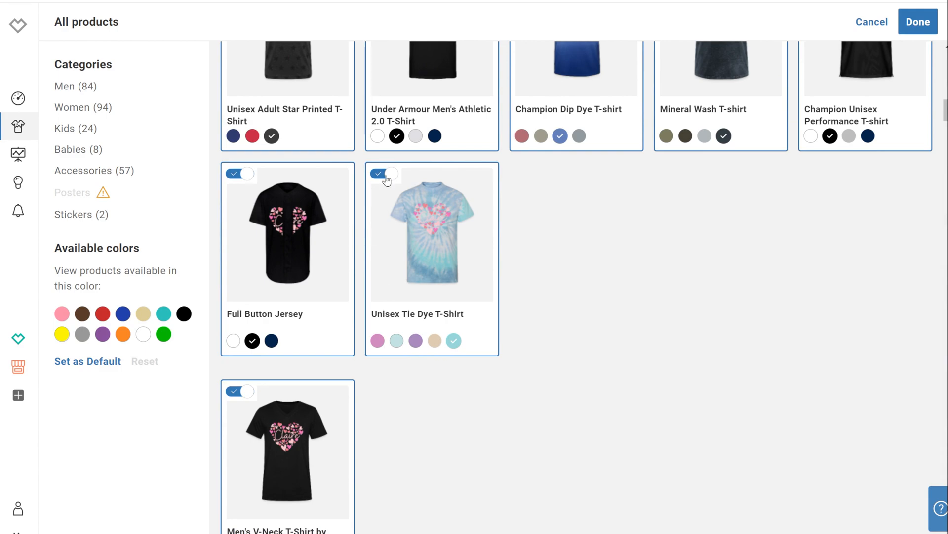
left_click(387, 179)
Set the Unisex Lightweight Terry Hoodie's colour to dark grey.
scroll(714, 455, "down", 12)
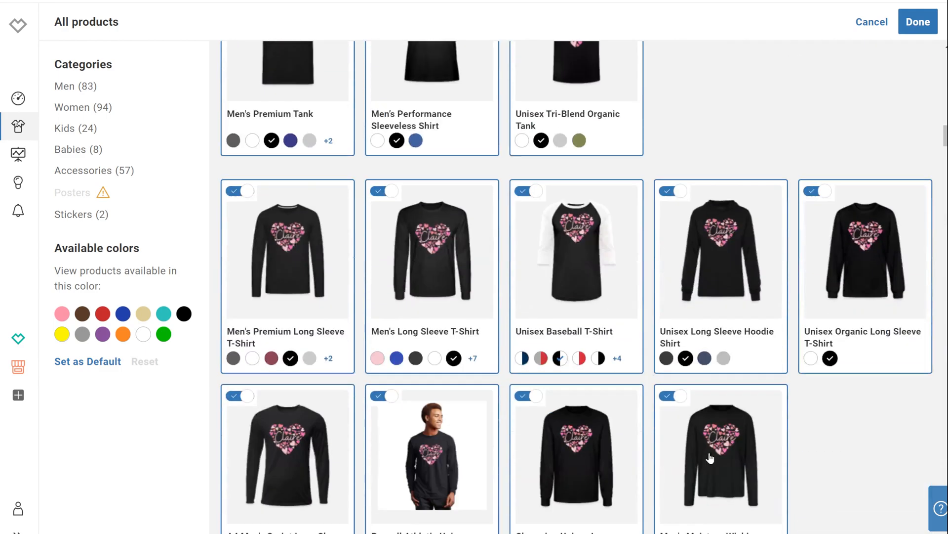
scroll(710, 458, "down", 9)
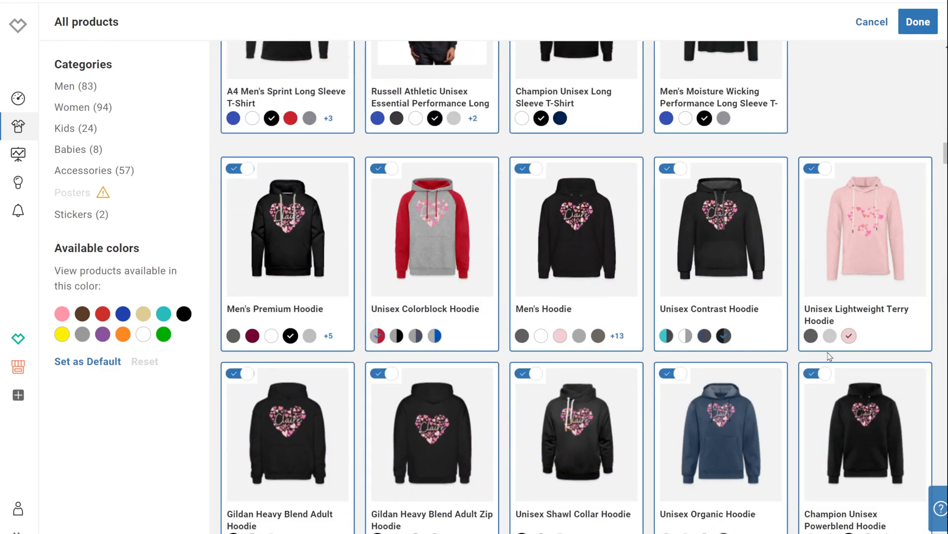
left_click(810, 335)
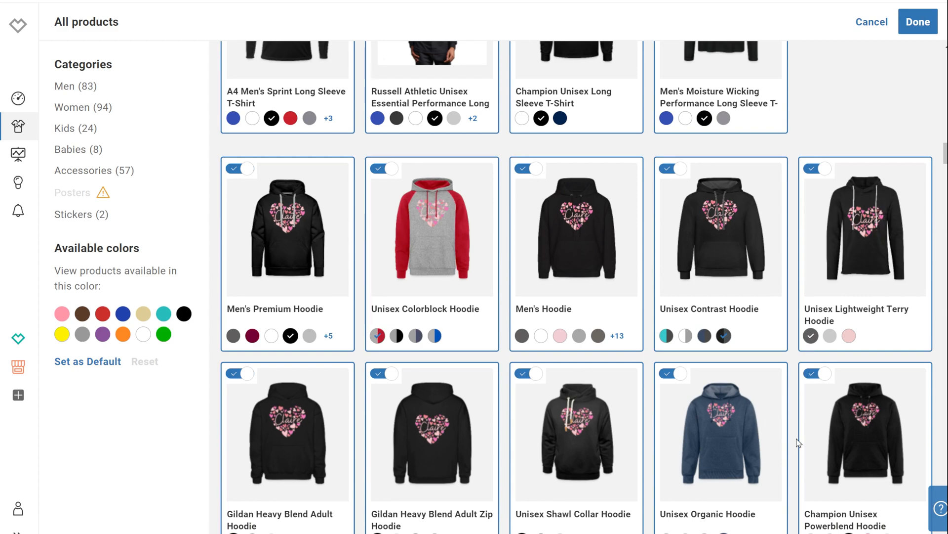
Set the Adult Tie Dye Hoodie's colour to light blue and deselect it.
scroll(798, 435, "down", 5)
scroll(799, 434, "down", 3)
left_click(830, 364)
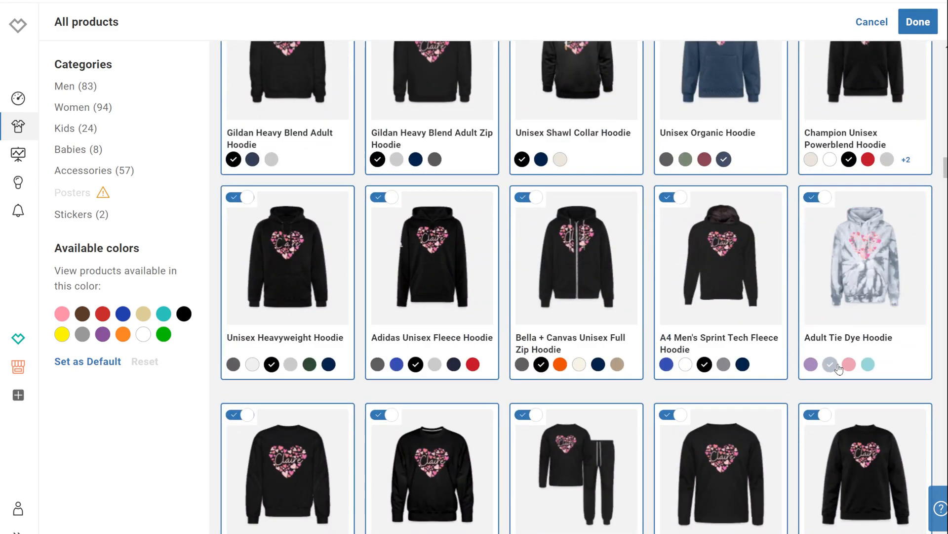
left_click(848, 365)
left_click(868, 364)
Deselect the Unisex Tie Dye T-Shirt in the women's section.
scroll(796, 402, "down", 6)
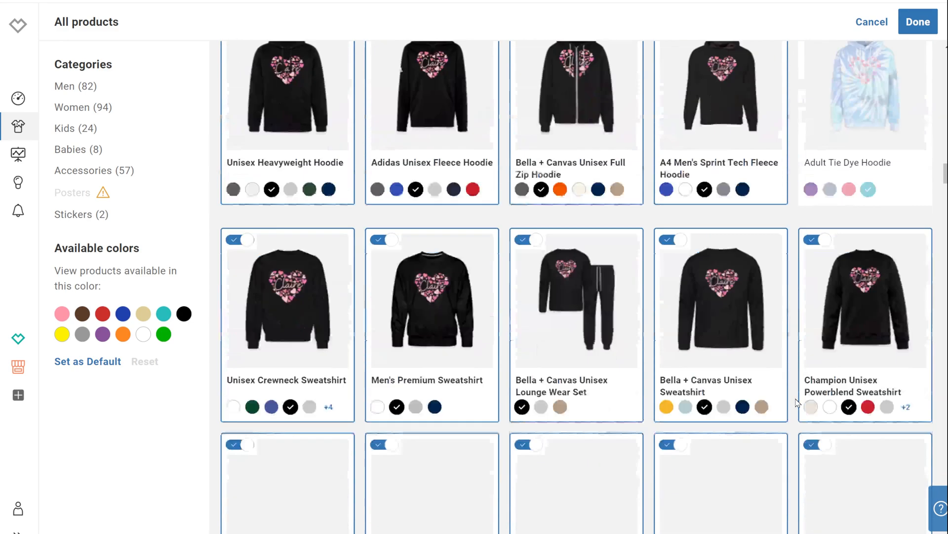
scroll(795, 401, "down", 12)
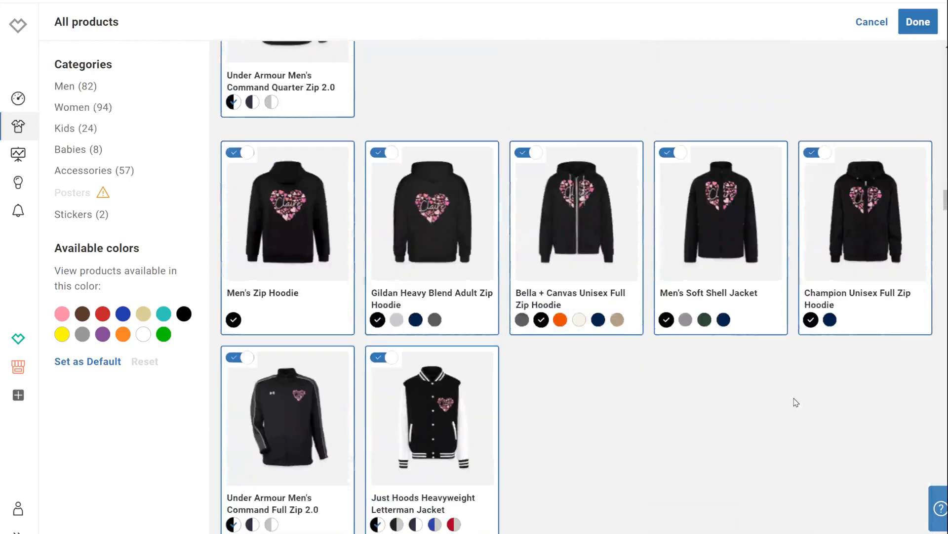
scroll(795, 402, "down", 15)
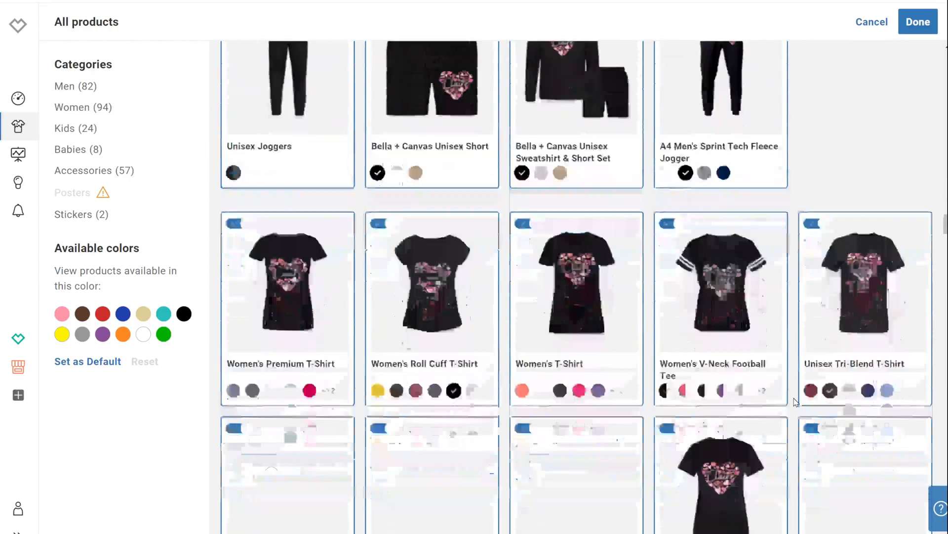
scroll(796, 401, "down", 5)
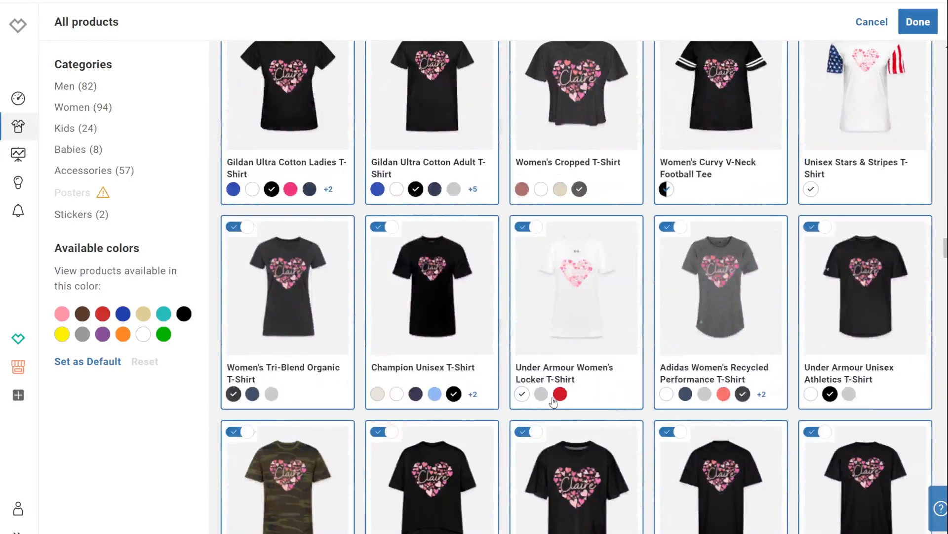
scroll(664, 422, "down", 14)
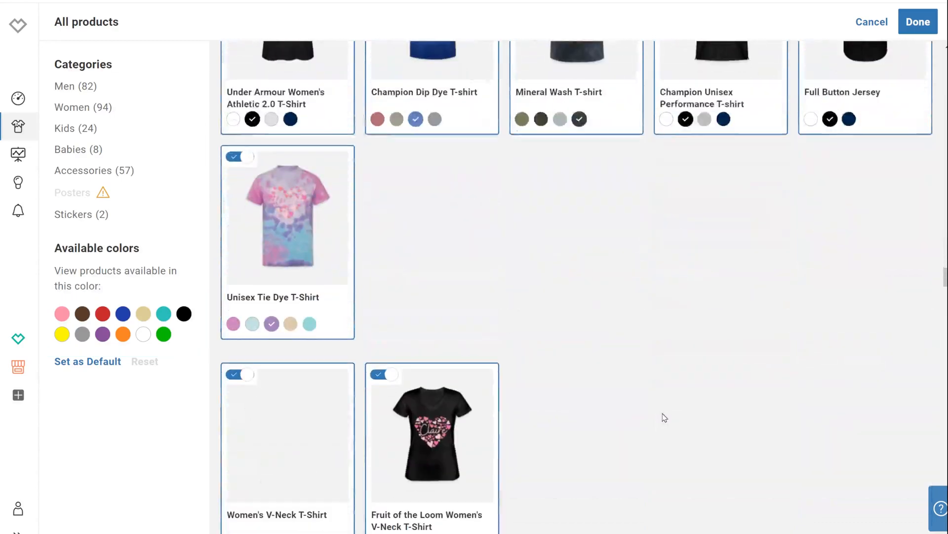
left_click(230, 154)
Deselect the women's Unisex Organic Hoodie and confirm the product selection.
scroll(659, 438, "down", 10)
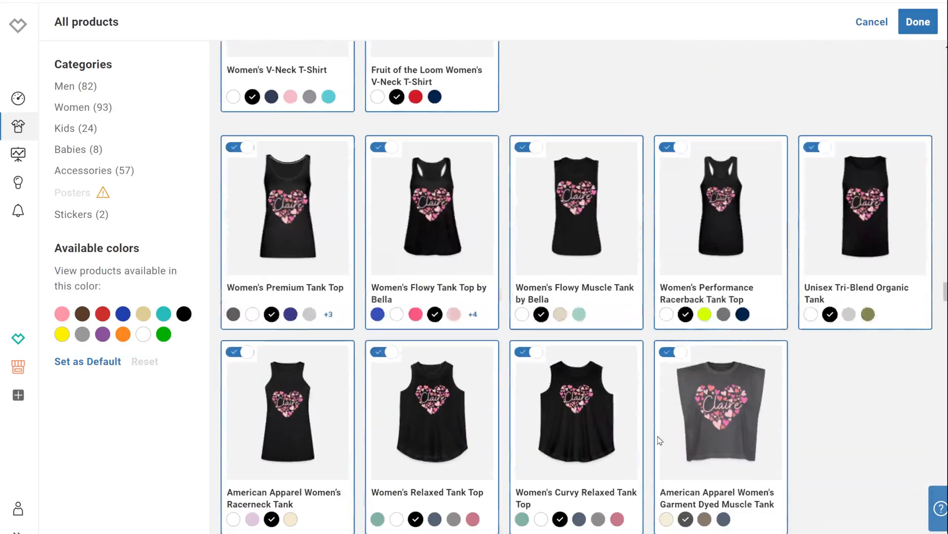
scroll(659, 440, "down", 11)
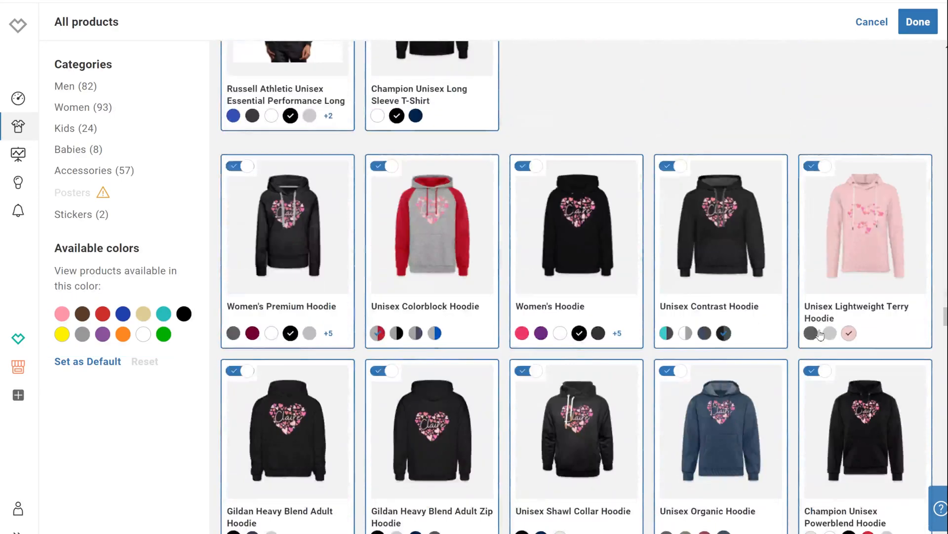
scroll(530, 412, "down", 8)
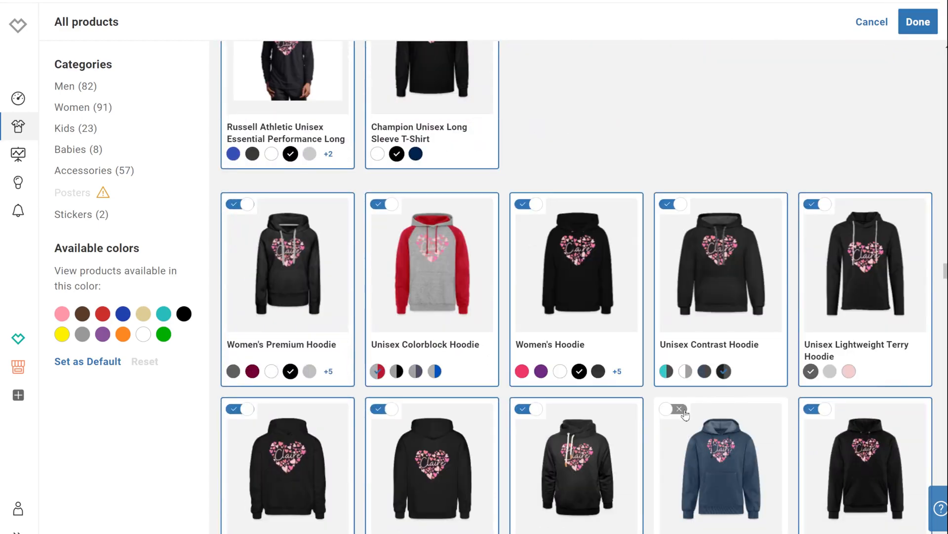
left_click(680, 410)
left_click(922, 28)
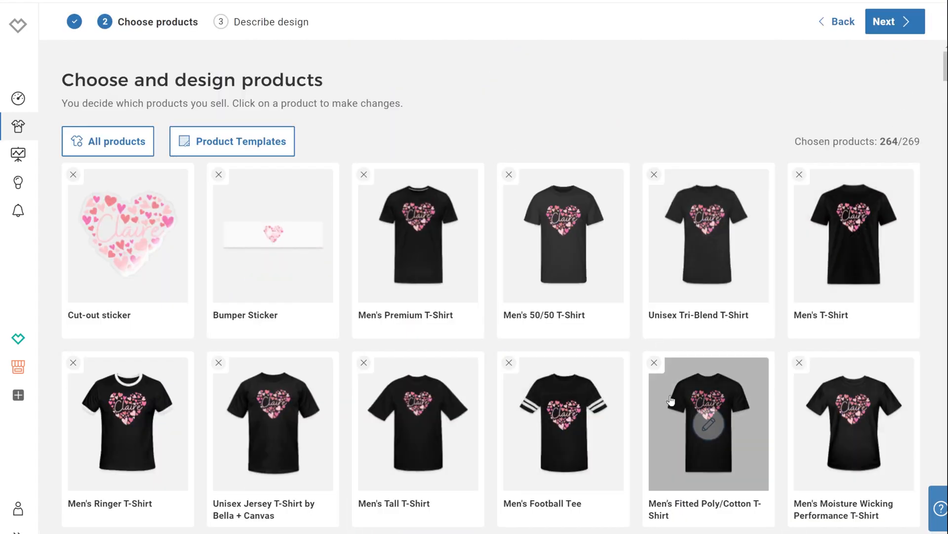
Enlarge the Claire design on the Bumper Sticker to 23% design size.
left_click(273, 235)
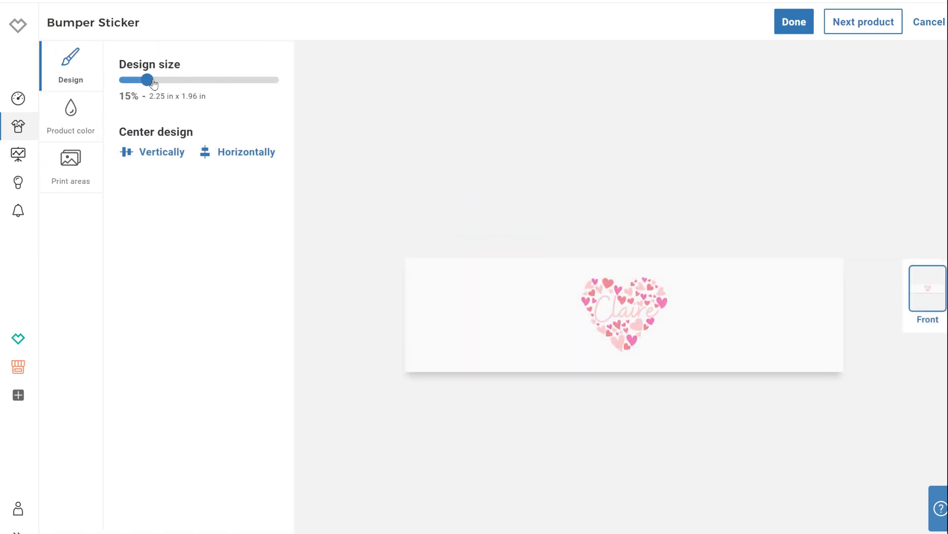
left_click_drag(154, 83, 160, 83)
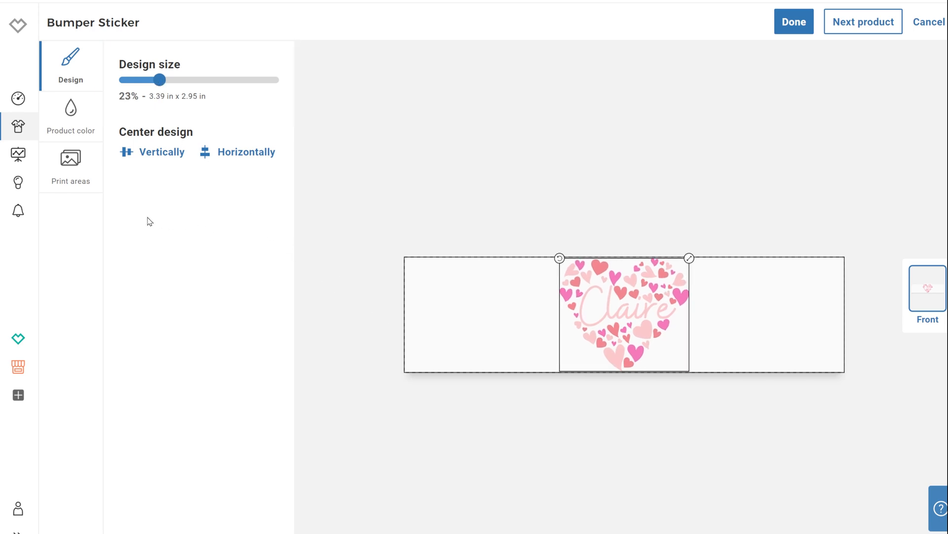
left_click(58, 115)
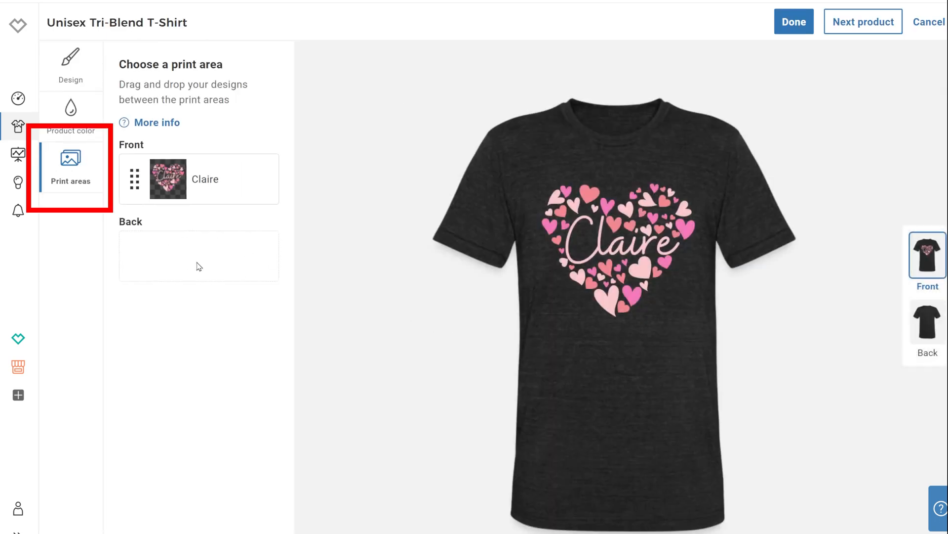
Position the design in the Unisex Tri-Blend T-Shirt's front print area and finish editing the product.
mouse_move(197, 186)
left_mouse_down()
mouse_move(192, 267)
mouse_move(195, 166)
mouse_move(198, 173)
left_mouse_up()
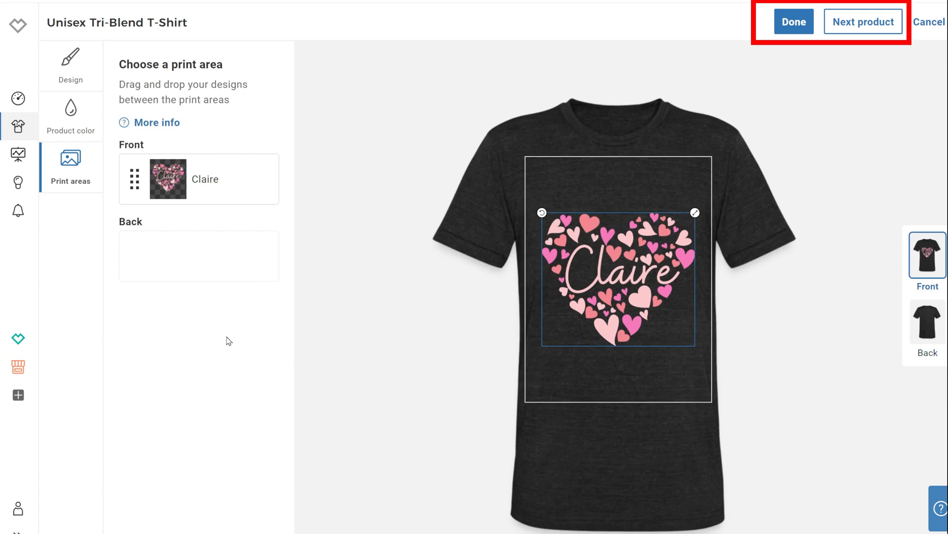
left_click(794, 21)
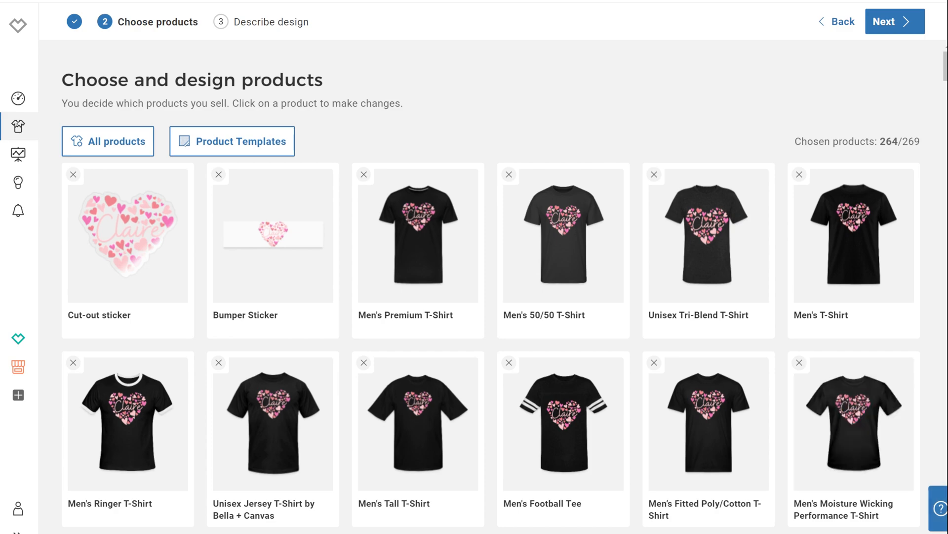
scroll(799, 450, "down", 2)
scroll(786, 439, "down", 12)
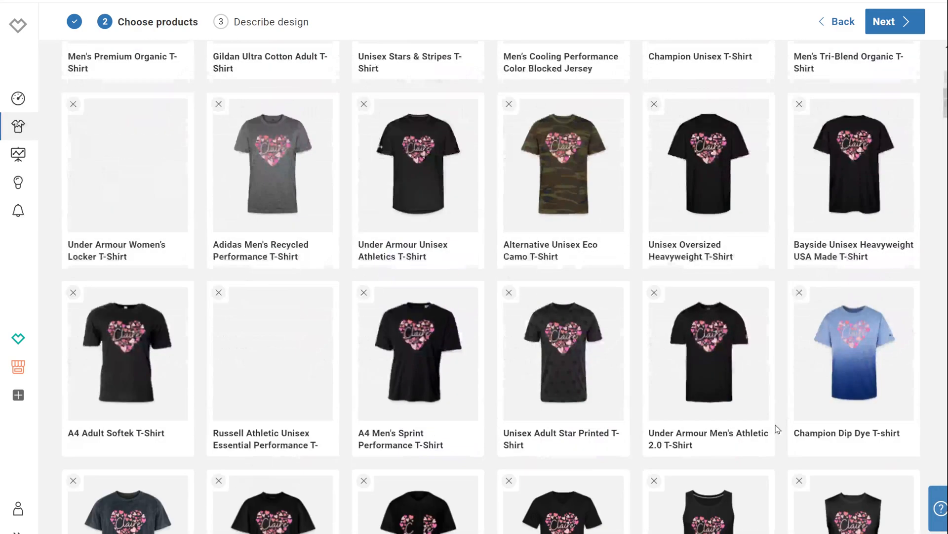
Save the current product selection as a new product template named "black he".
scroll(778, 429, "down", 5)
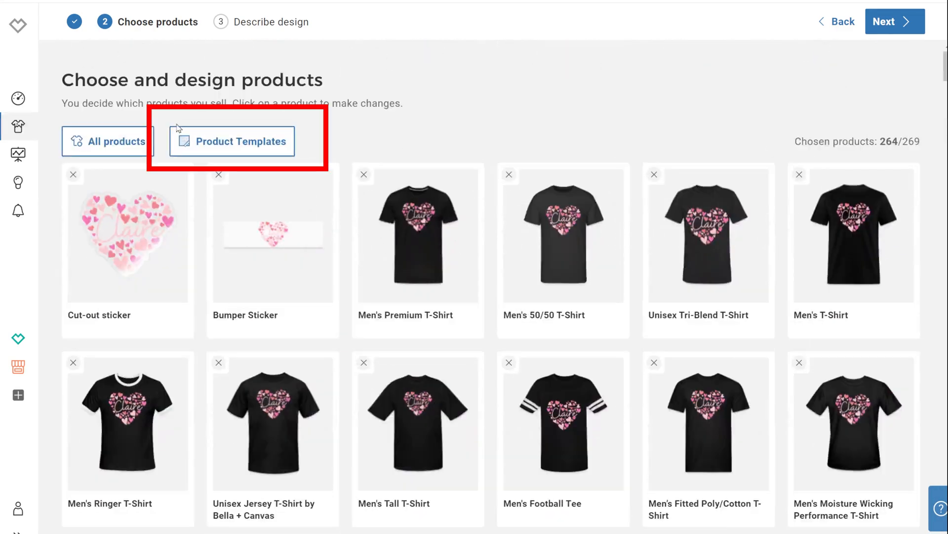
left_click(211, 143)
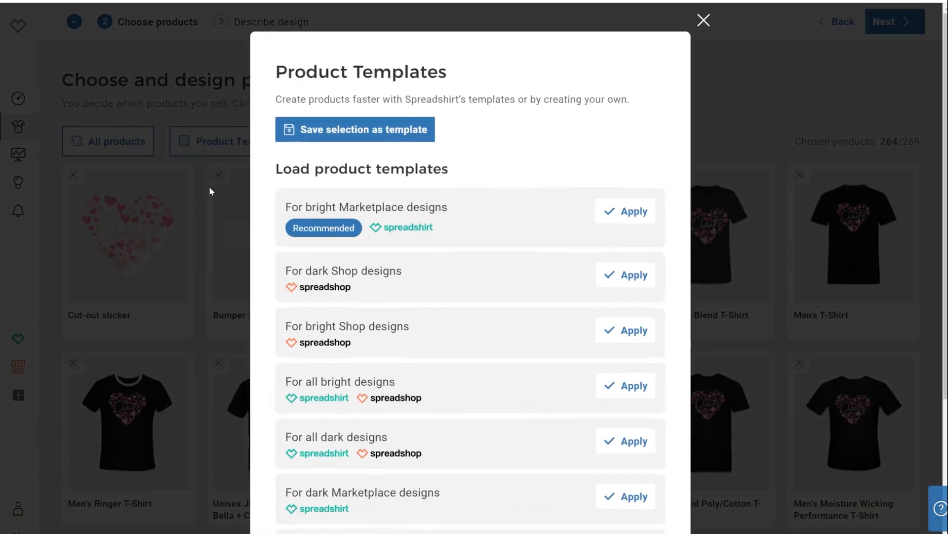
left_click(372, 121)
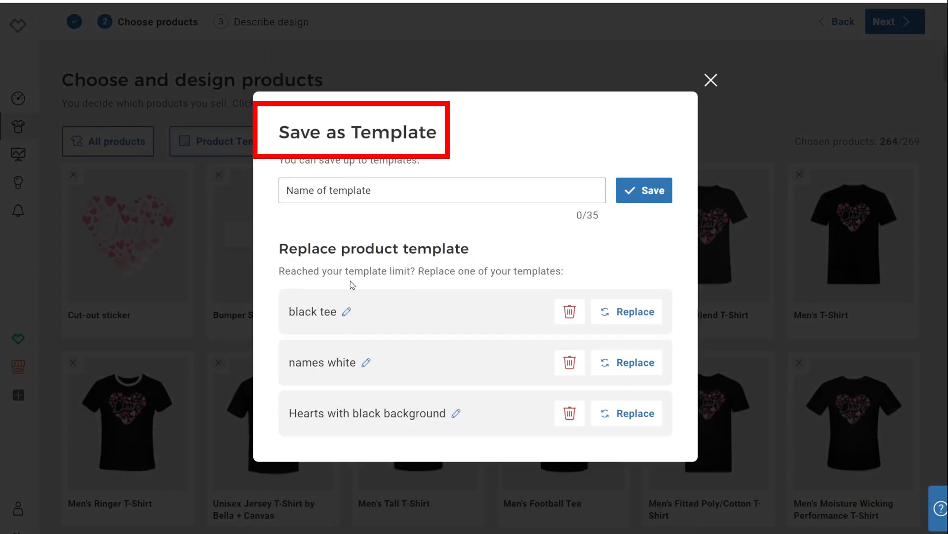
left_click(383, 189)
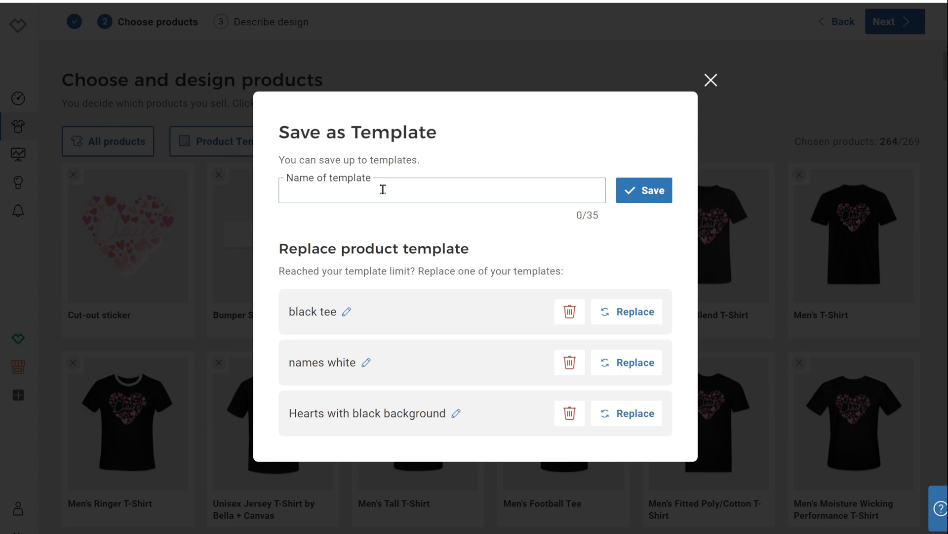
type("black")
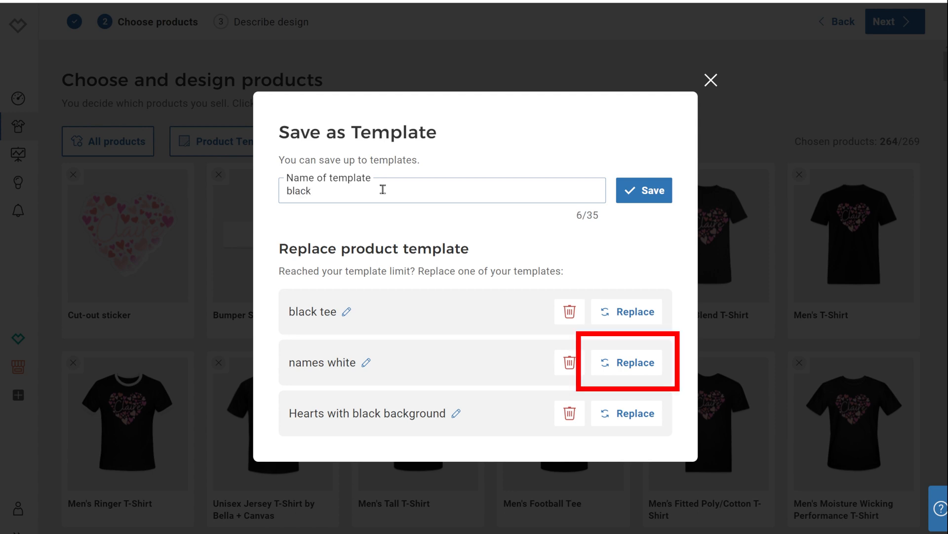
type(" he")
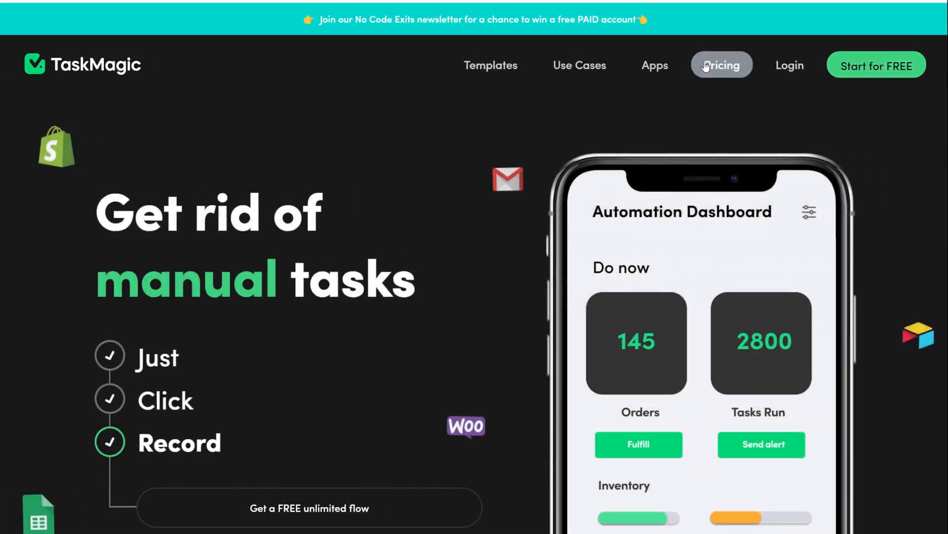
left_click(705, 63)
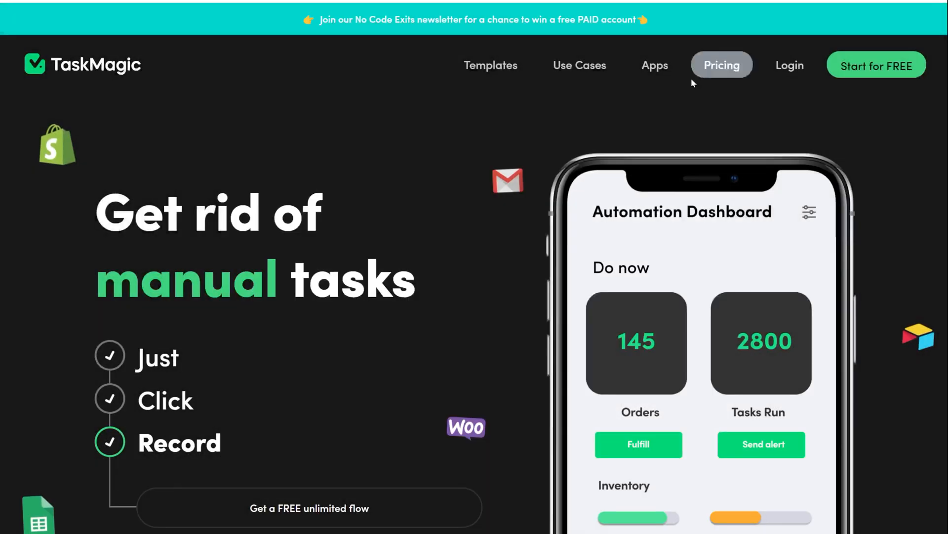
Switch to the TaskMagic website and review its pricing plans.
left_click(718, 64)
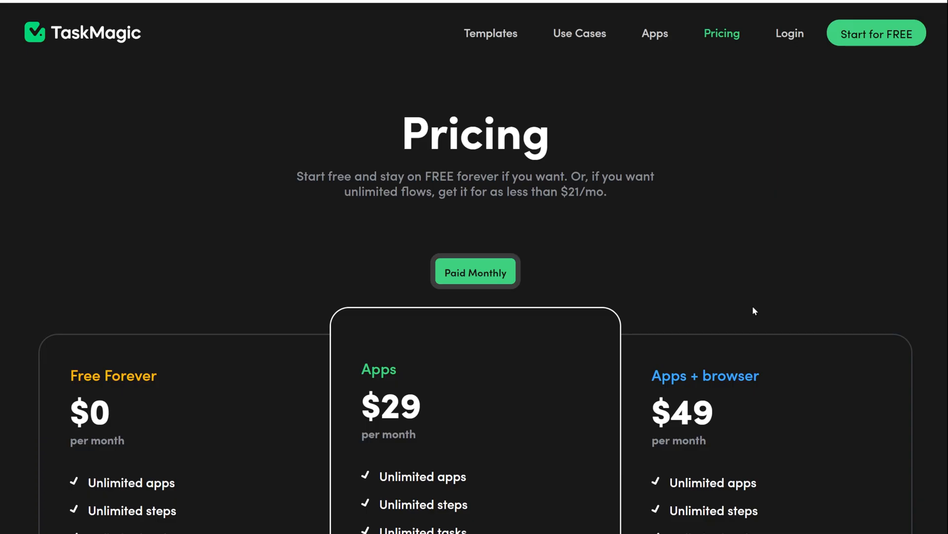
scroll(772, 331, "down", 5)
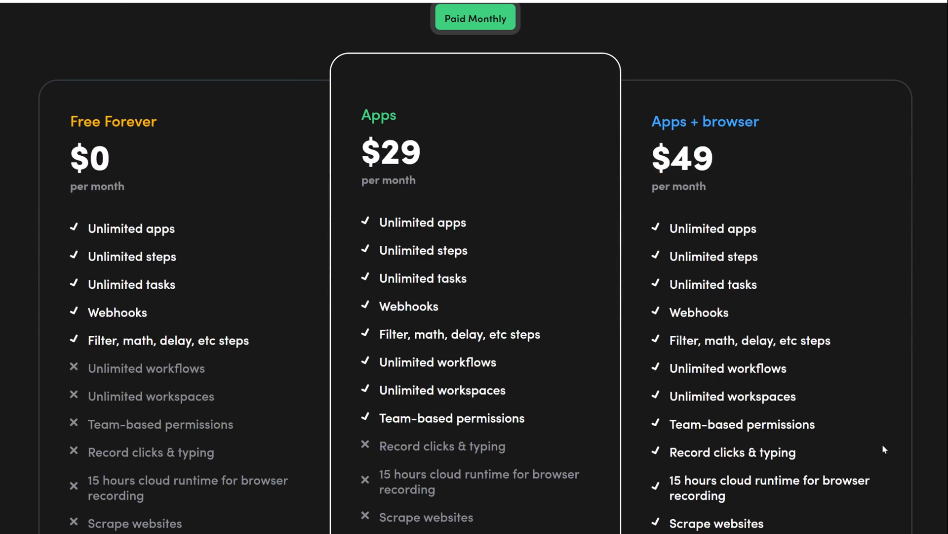
scroll(883, 444, "down", 3)
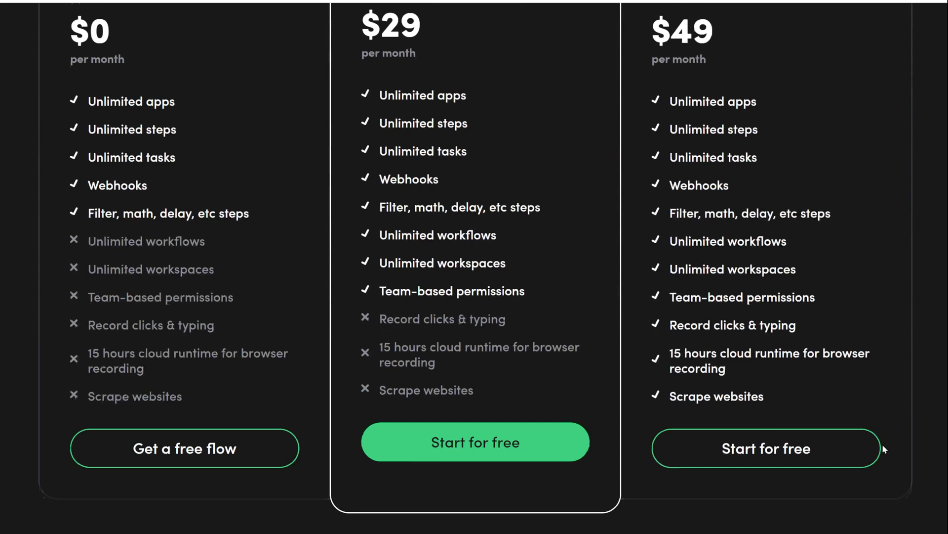
scroll(883, 447, "up", 1)
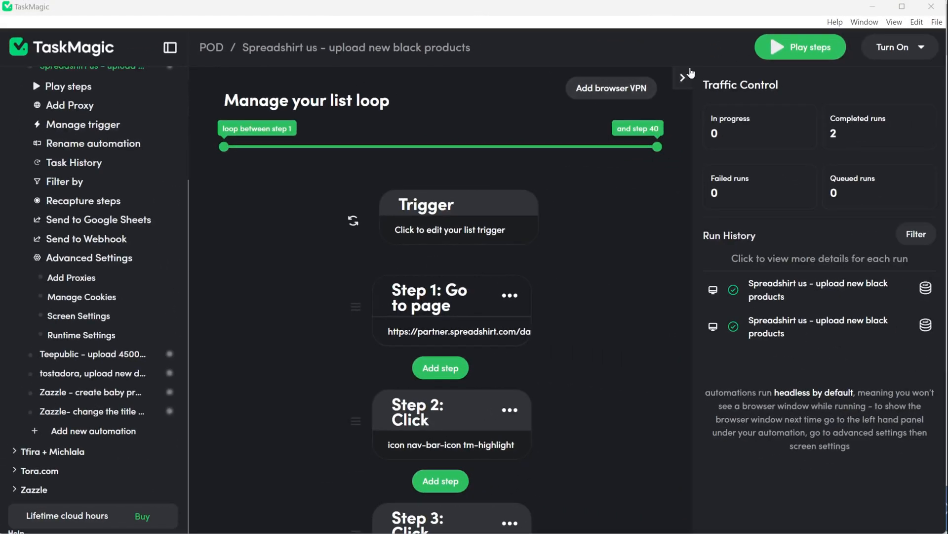
In the TaskMagic app, create a new workspace named Spreadshirt.
left_click(684, 77)
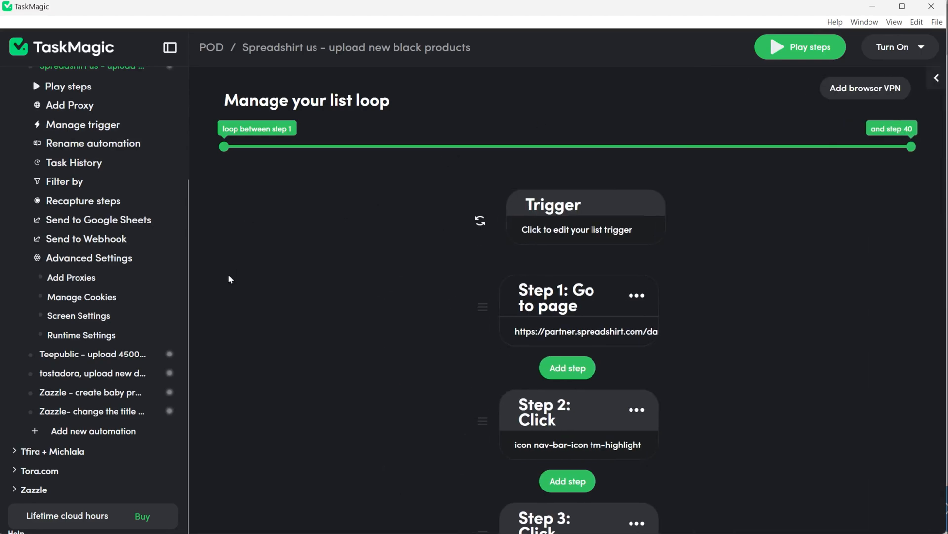
scroll(25, 449, "down", 2)
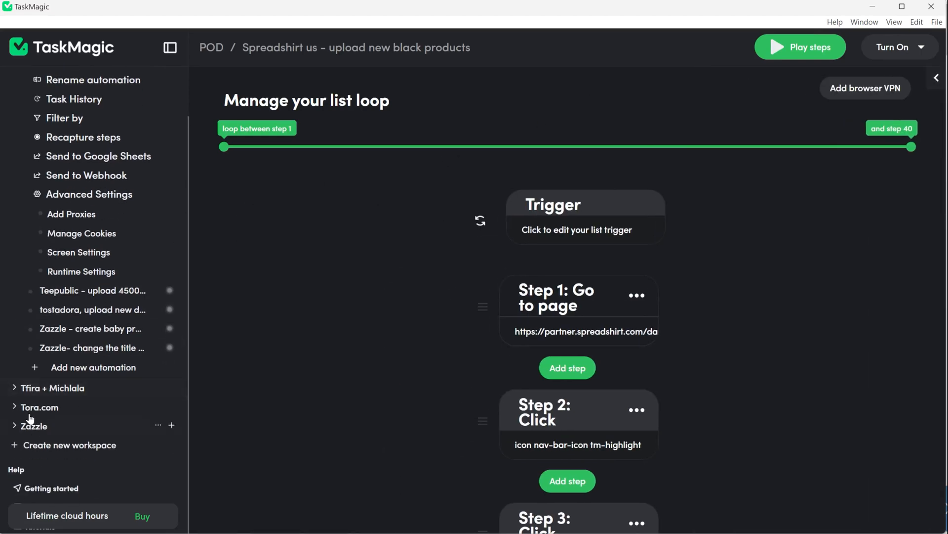
scroll(20, 133, "up", 10)
left_click(33, 98)
scroll(102, 403, "down", 10)
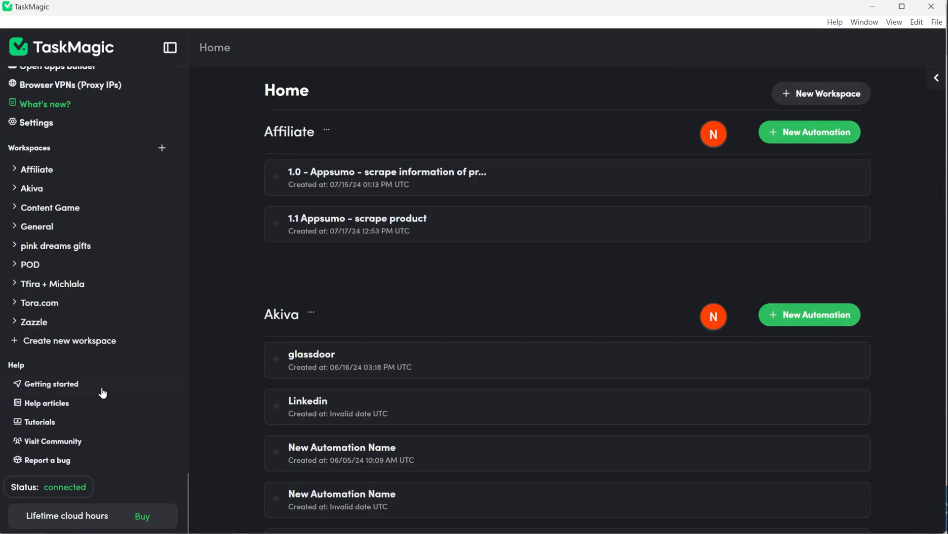
left_click(43, 348)
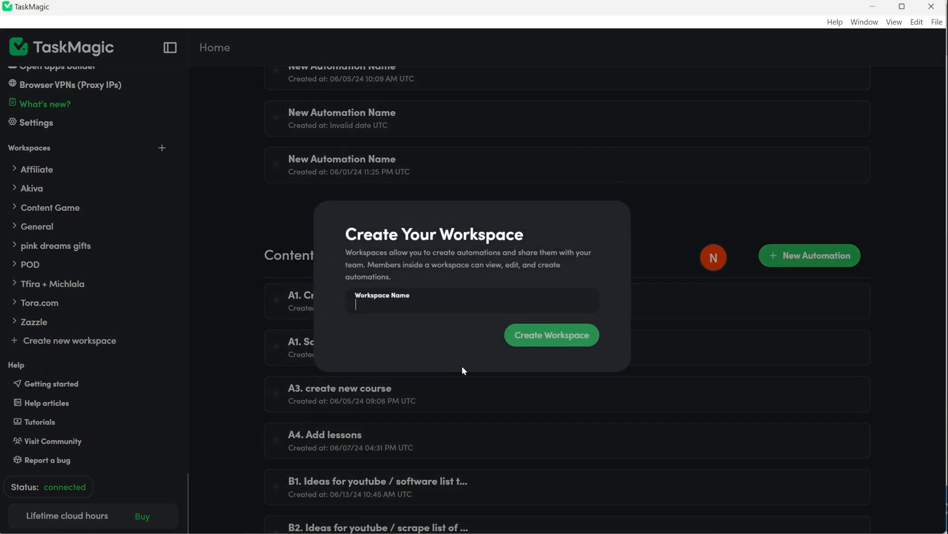
type("Sprea")
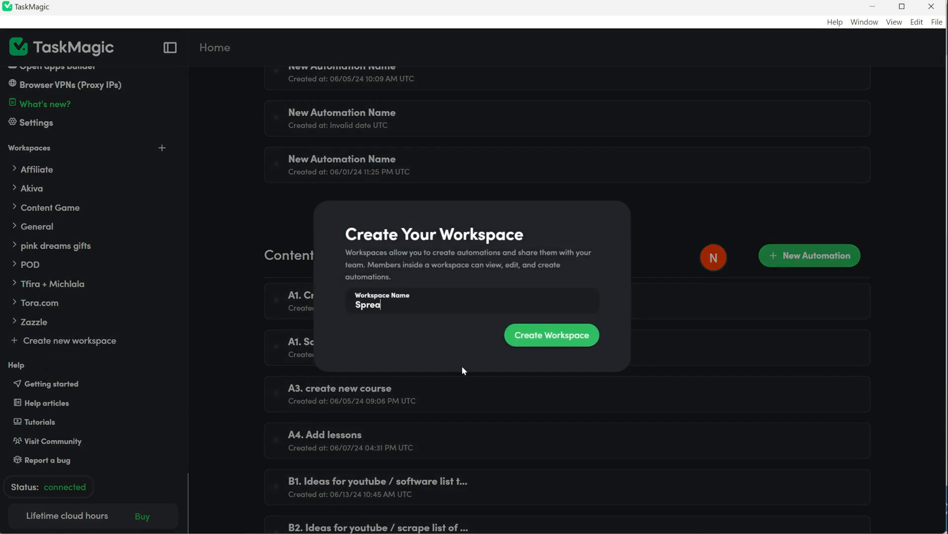
type("dshit")
left_click(567, 336)
Add a guided-template automation in the Spreadshirt workspace named "upload to spreadshirt".
scroll(617, 420, "down", 2)
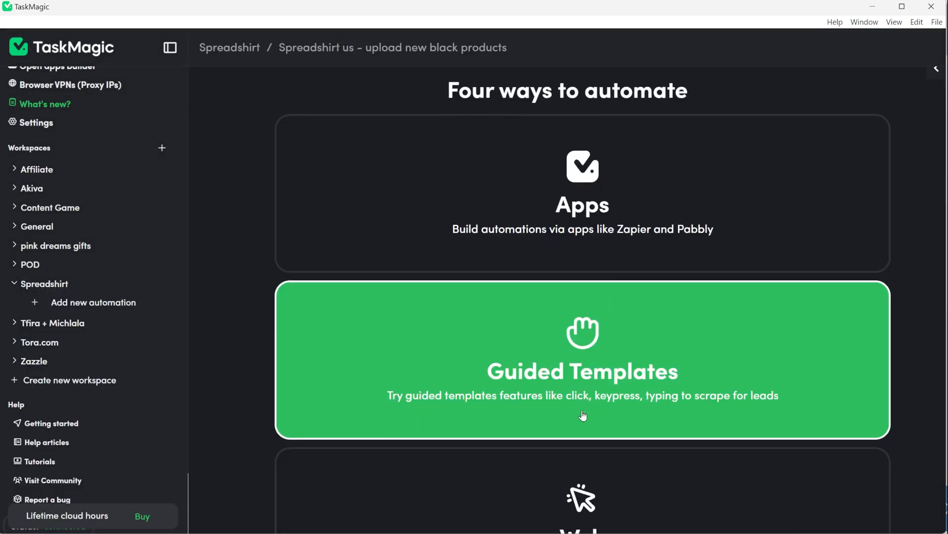
left_click(648, 424)
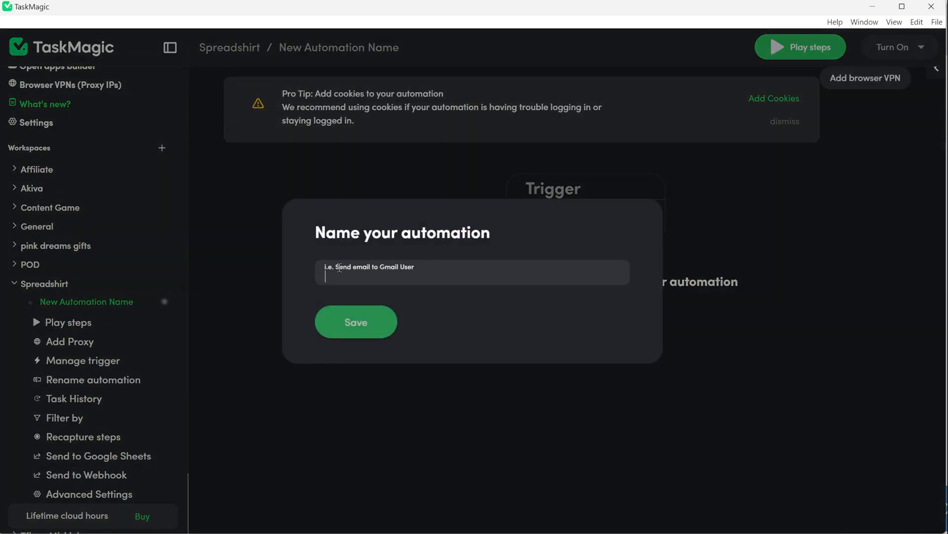
type("upload to spreadshirt")
left_click(355, 318)
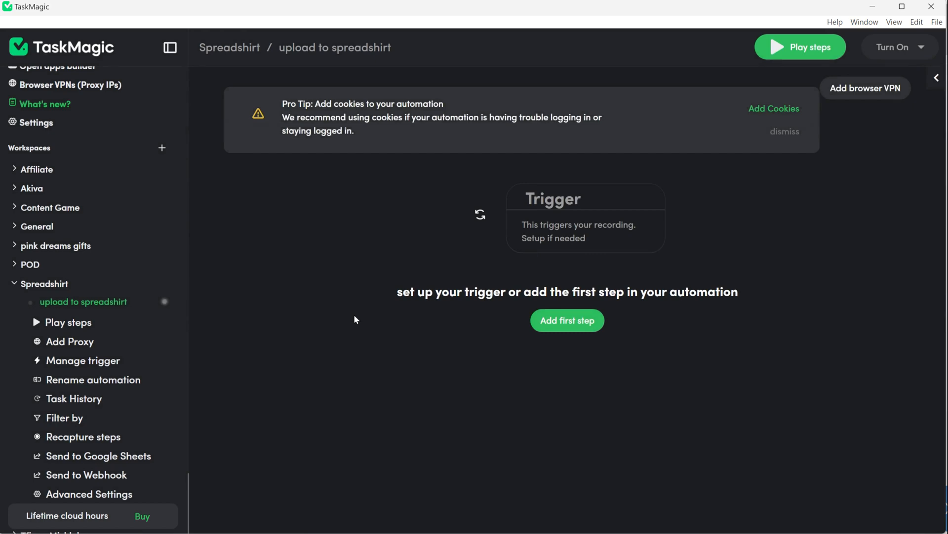
Open the automation's cookie management, then the browser's extensions list on the Spreadshirt designs page.
scroll(125, 396, "down", 4)
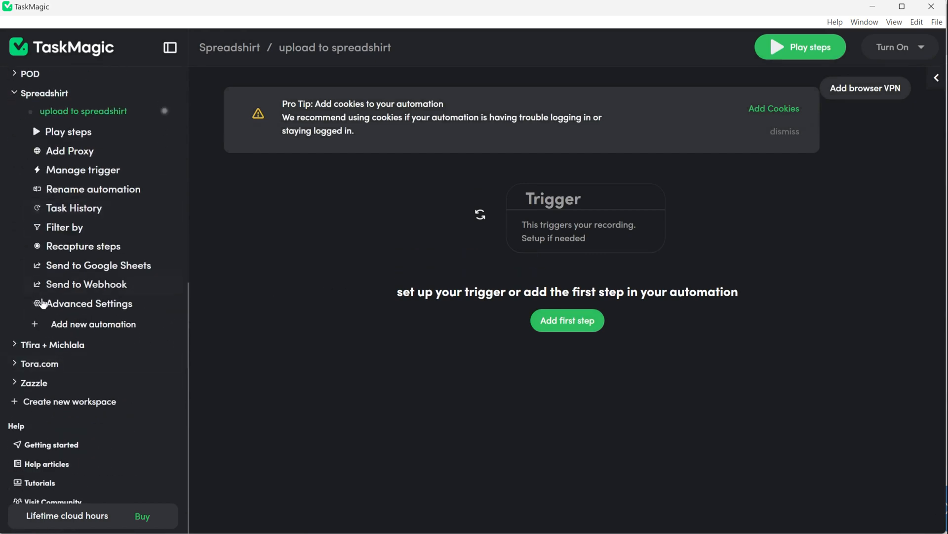
left_click(80, 303)
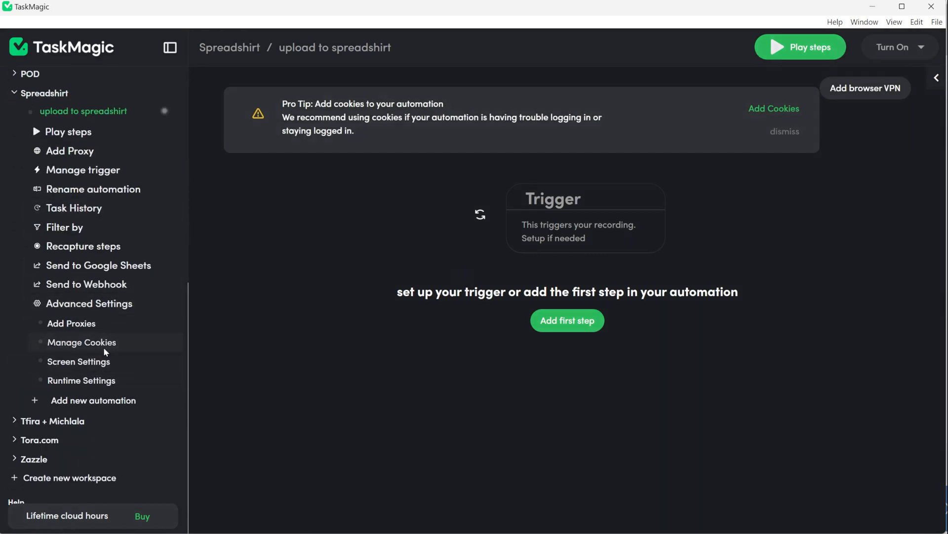
left_click(81, 342)
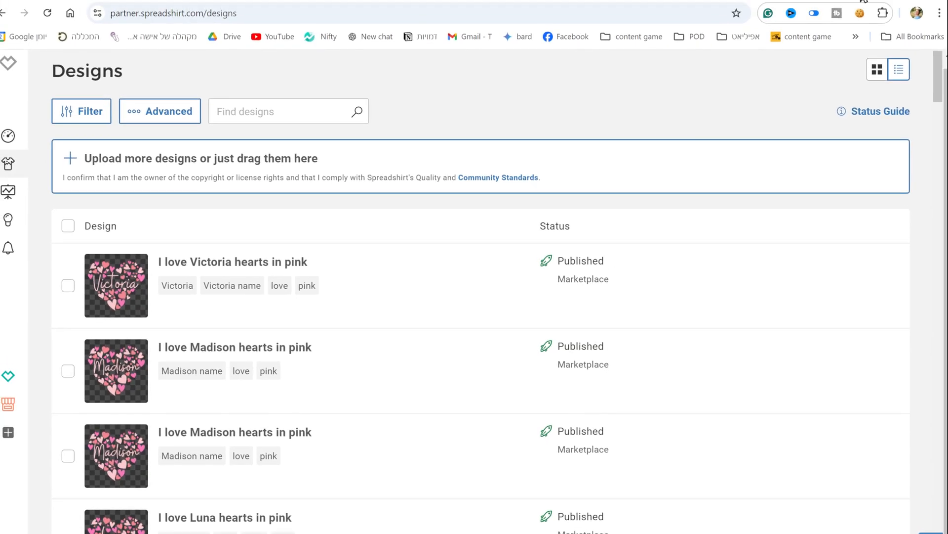
left_click(883, 13)
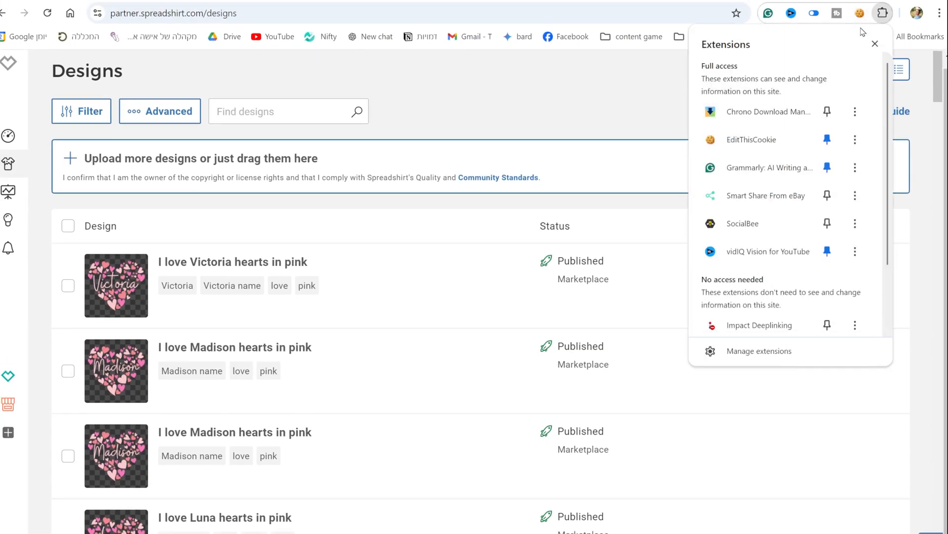
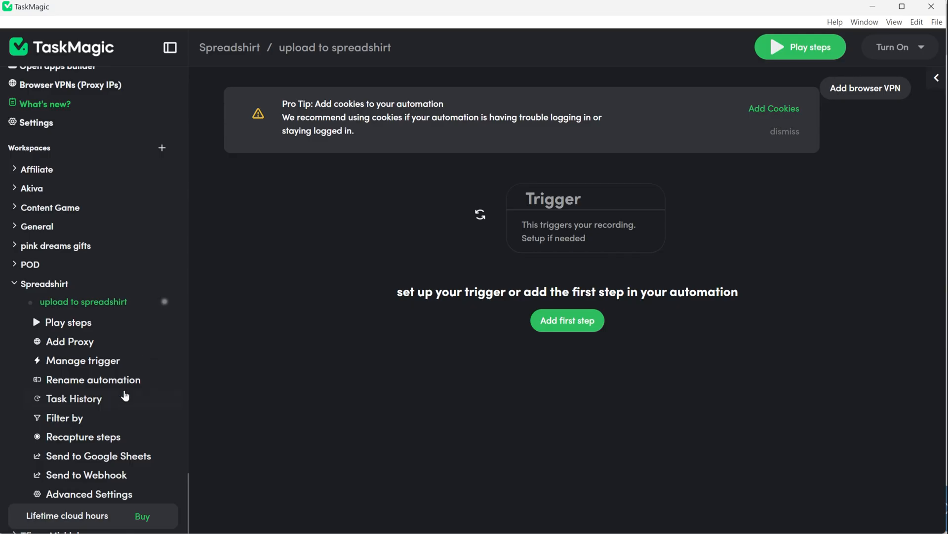
Add the copied Spreadshirt cookies to the automation through Manage Cookies and save them.
scroll(121, 391, "down", 4)
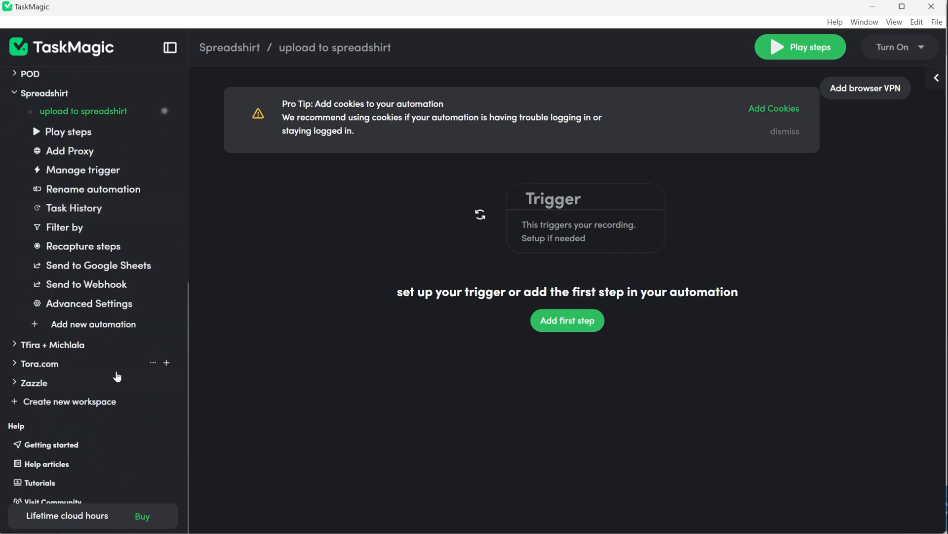
left_click(83, 304)
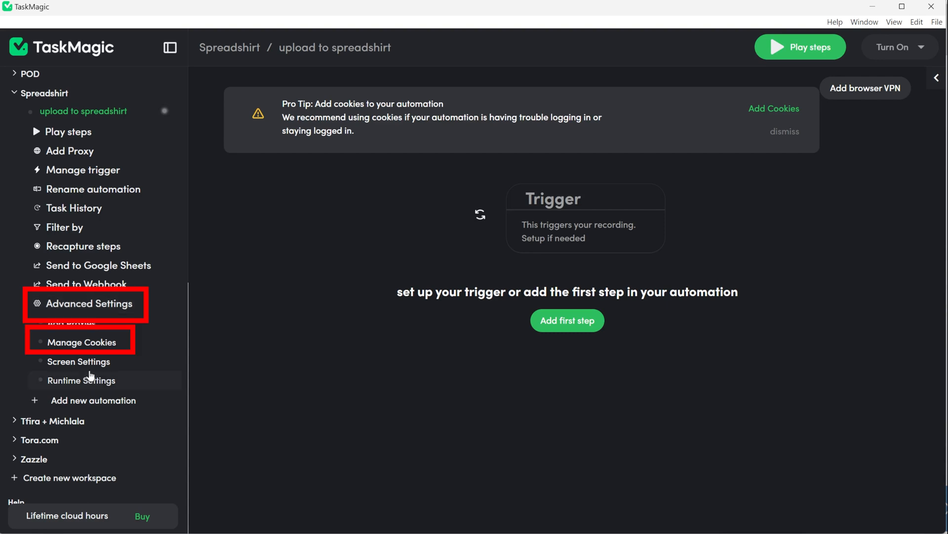
left_click(103, 351)
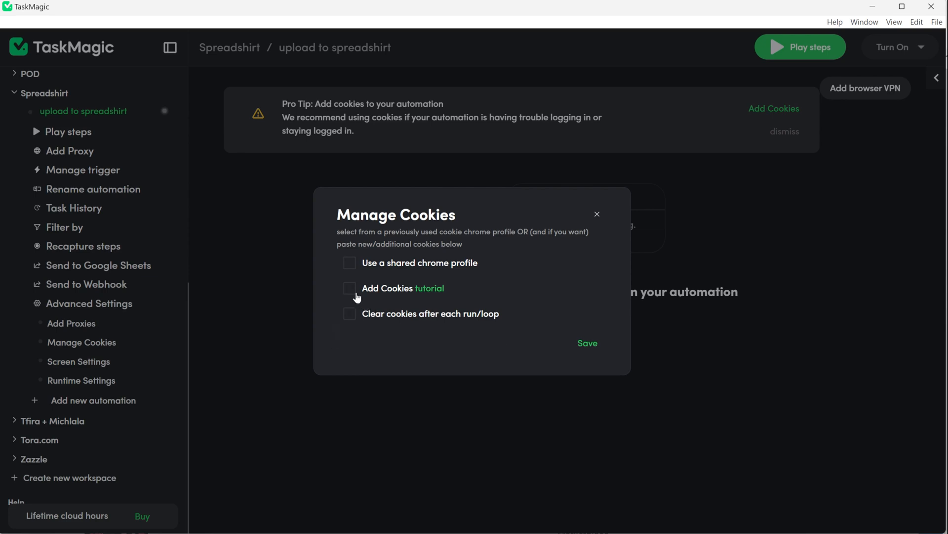
left_click(350, 288)
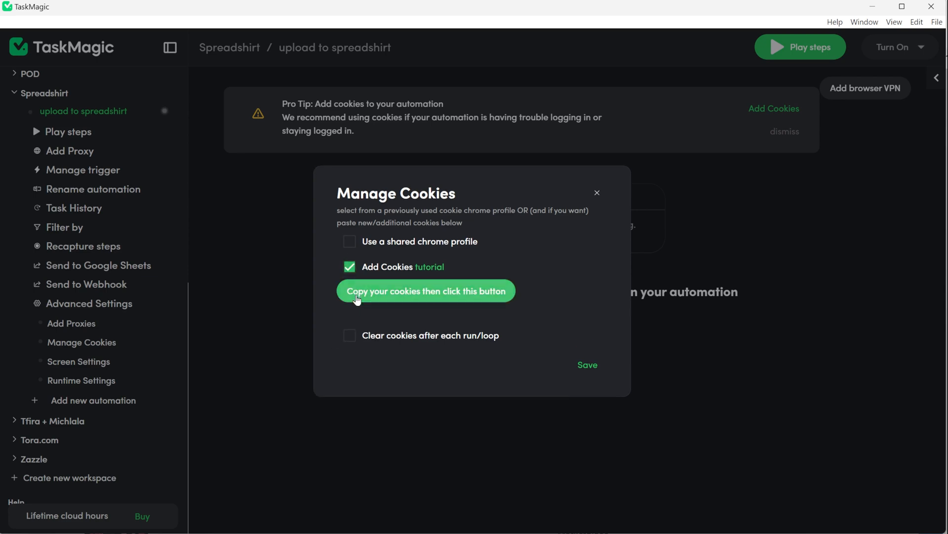
left_click(386, 299)
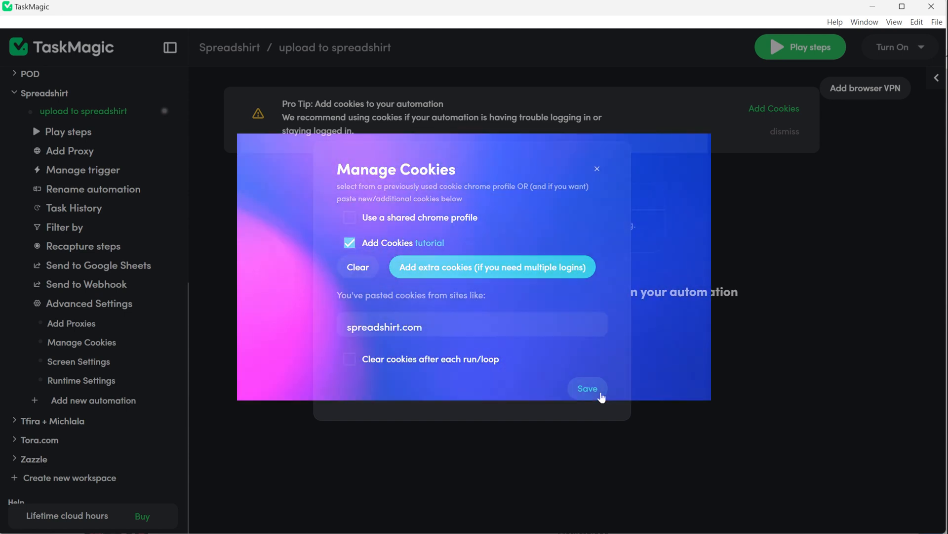
left_click(600, 394)
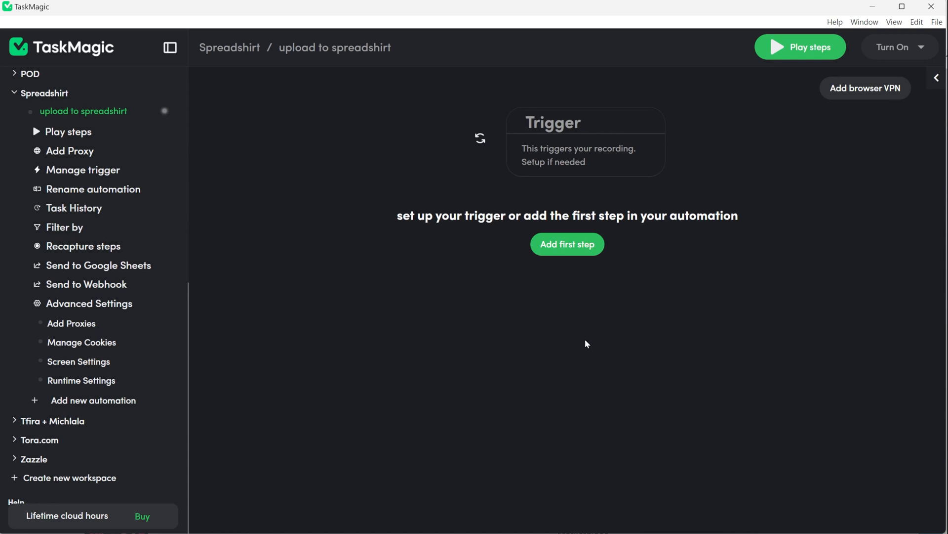
Set the automation trigger to List, enable using a list from a Google sheet, and open the sheet connection setup.
left_click(568, 156)
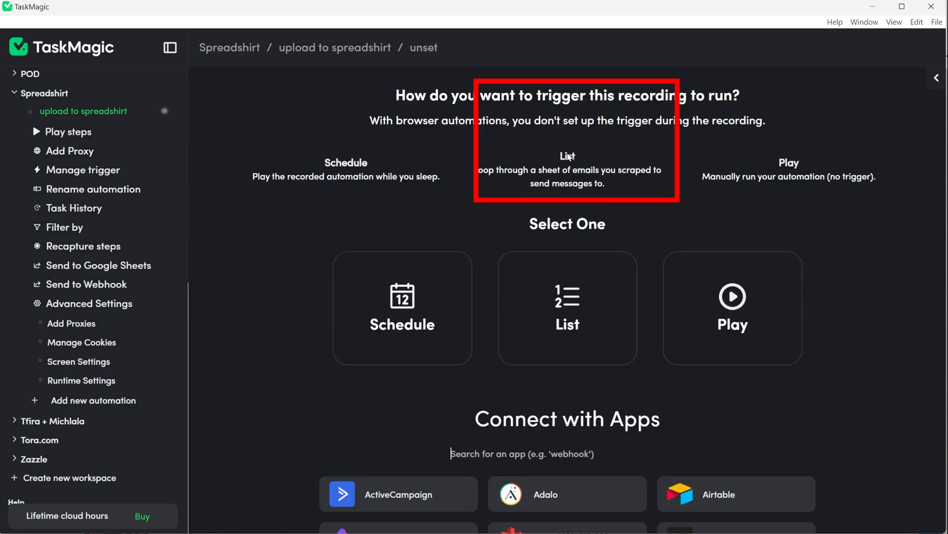
left_click(518, 342)
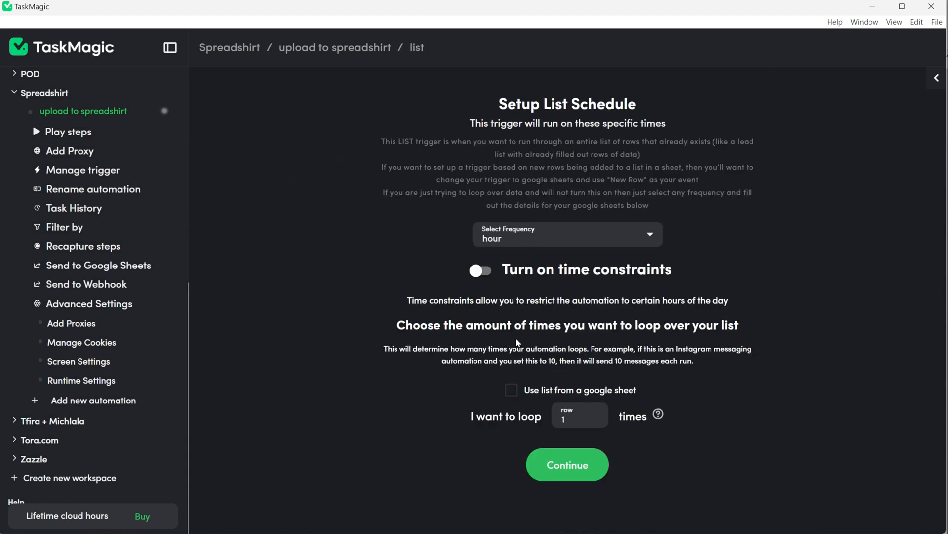
left_click(510, 384)
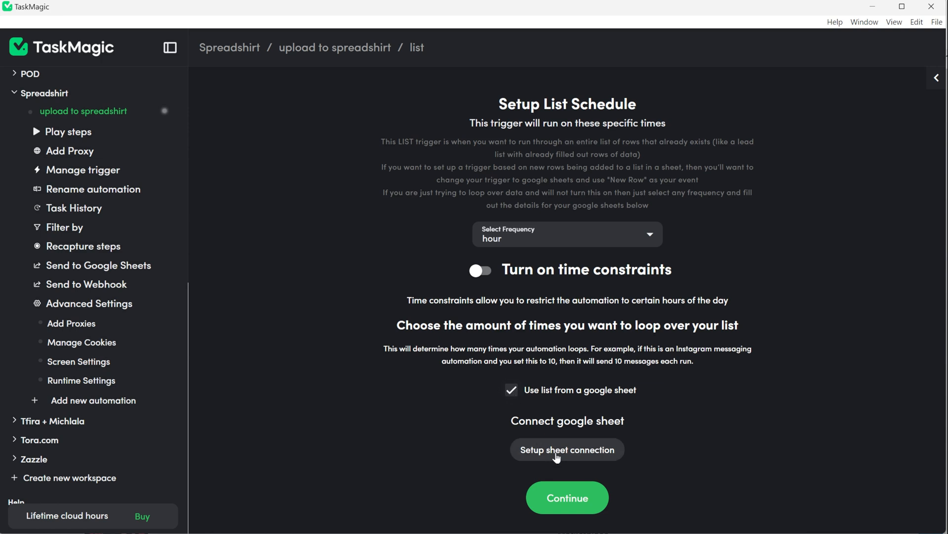
left_click(574, 450)
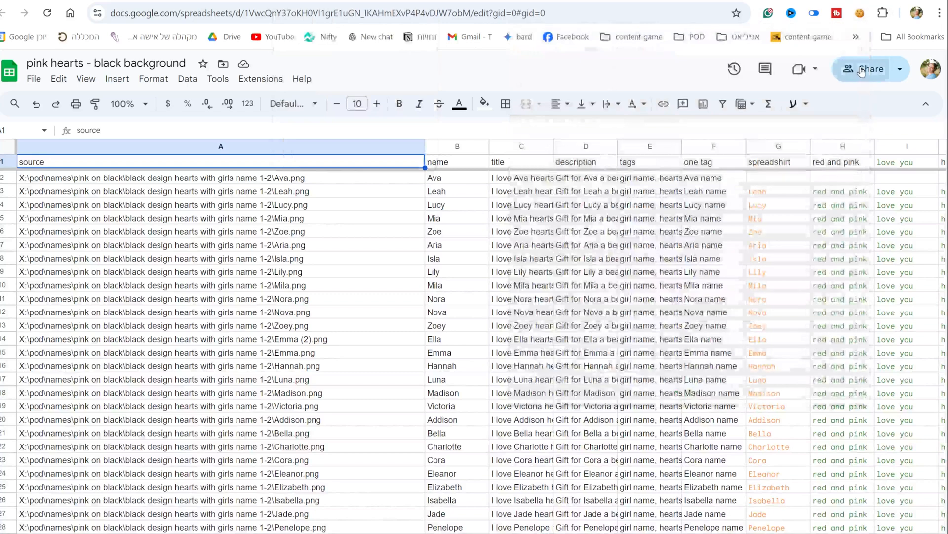
Share the 'pink hearts - black background' spreadsheet with the TaskMagic automations account and copy its URL.
left_click(864, 69)
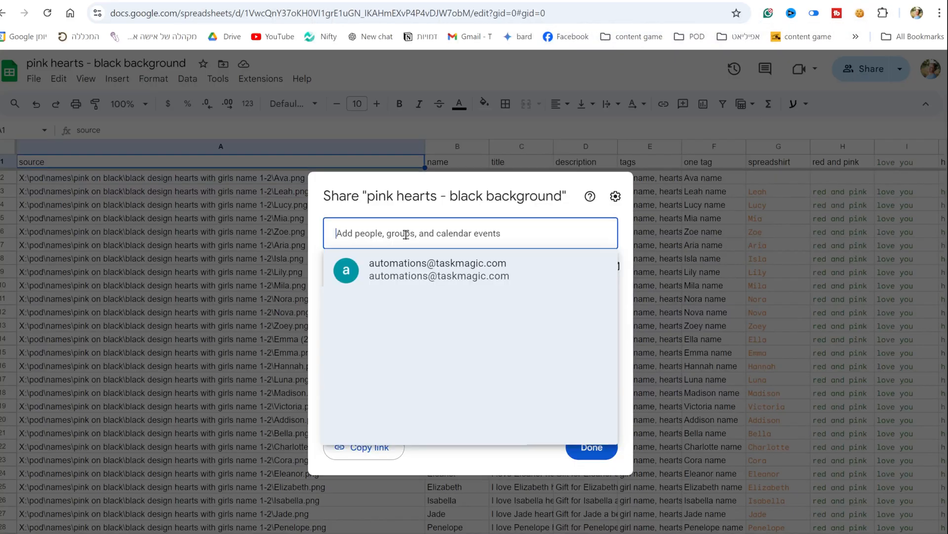
left_click(447, 277)
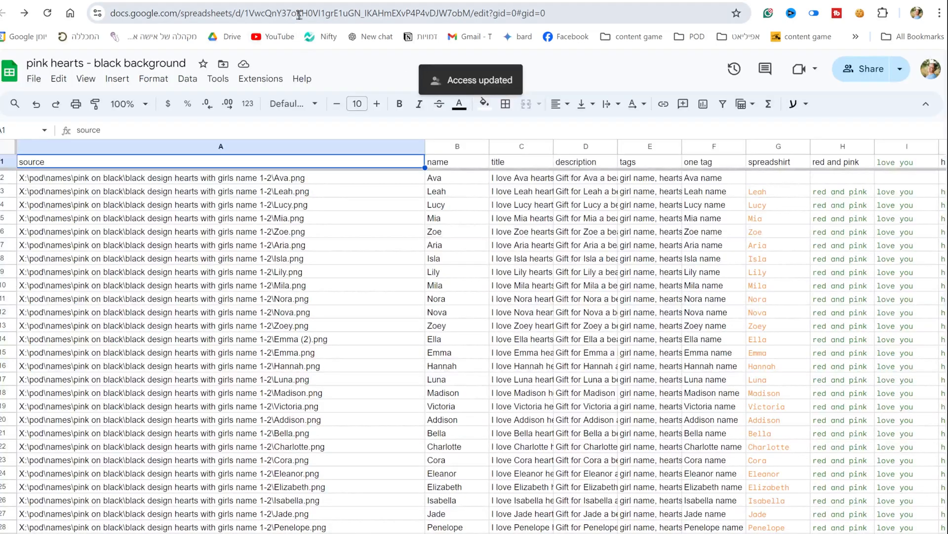
left_click(299, 14)
key("ctrl+c")
Paste the spreadsheet URL into the Google Sheets connection, choose worksheet Sheet1, and continue.
key("alt+Tab")
left_click(389, 342)
key("ctrl+v")
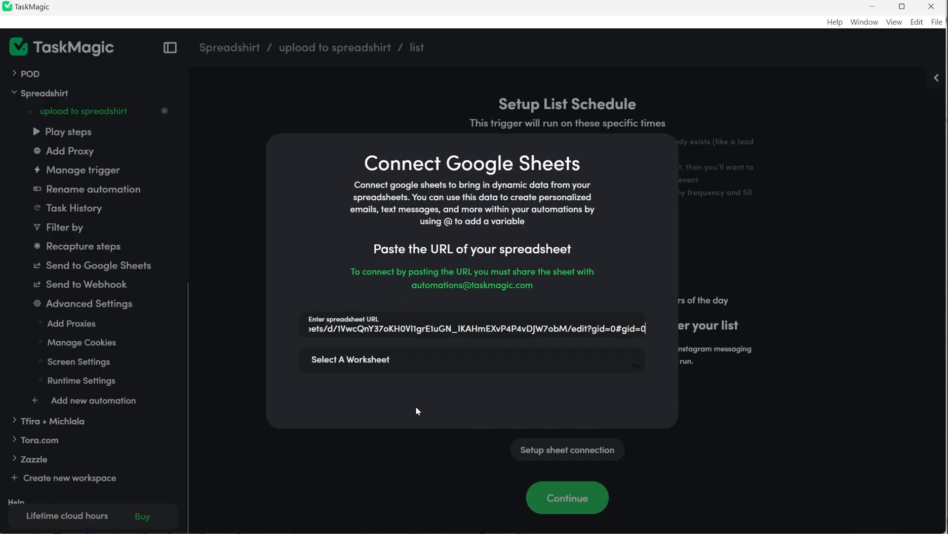
left_click(474, 363)
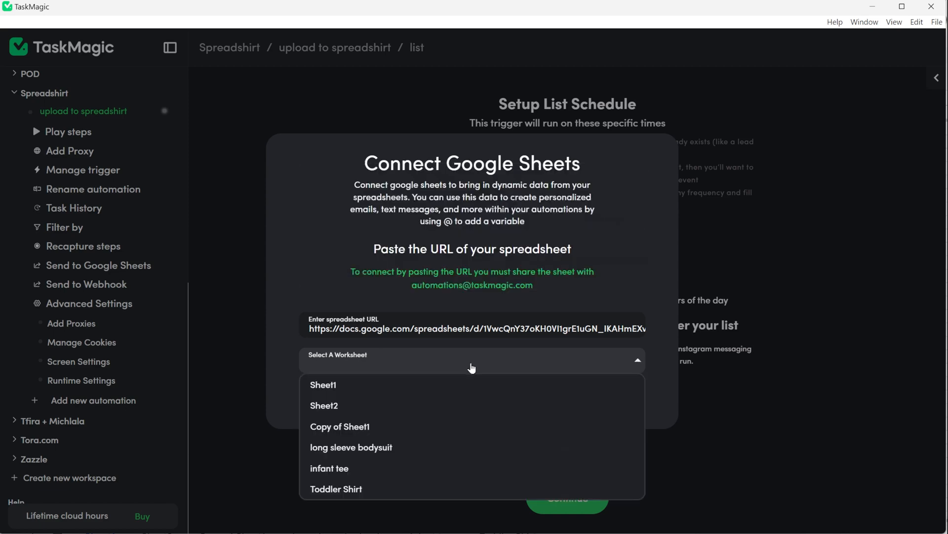
left_click(392, 386)
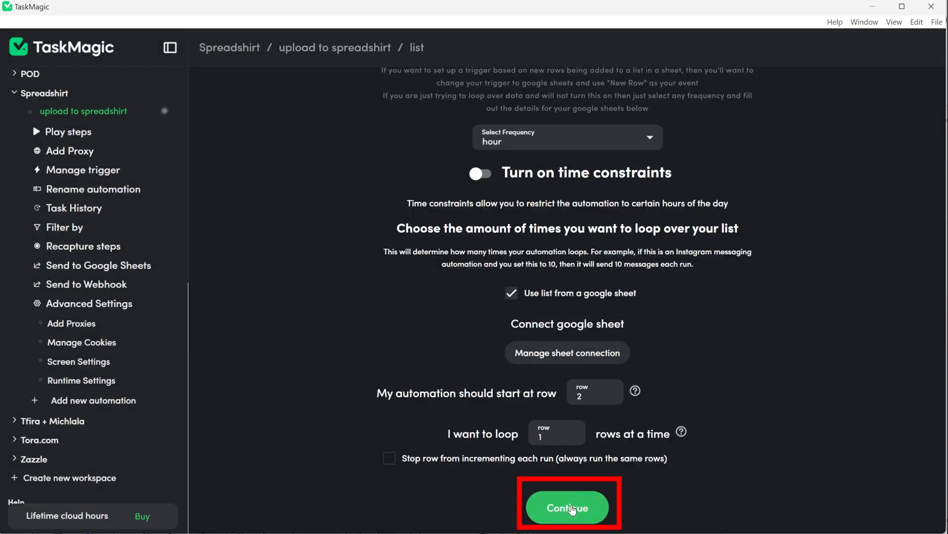
left_click(573, 509)
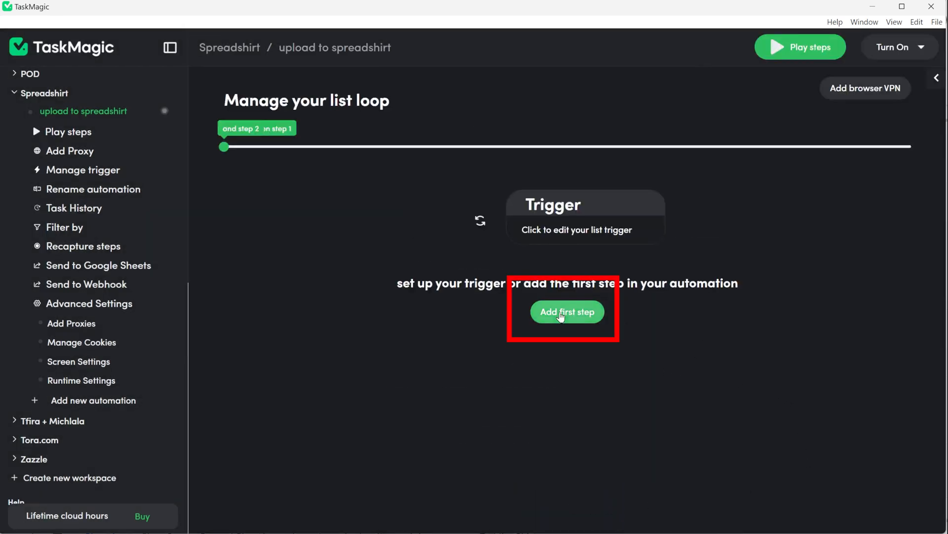
Start recording the first step and save a Go to page step with the Spreadshirt designs URL.
left_click(559, 316)
left_click(428, 208)
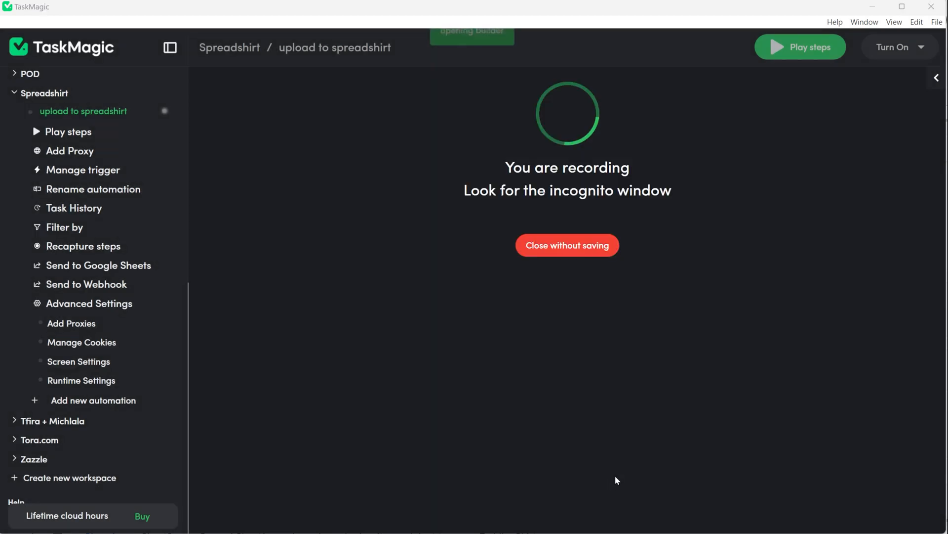
left_click_drag(402, 120, 437, 85)
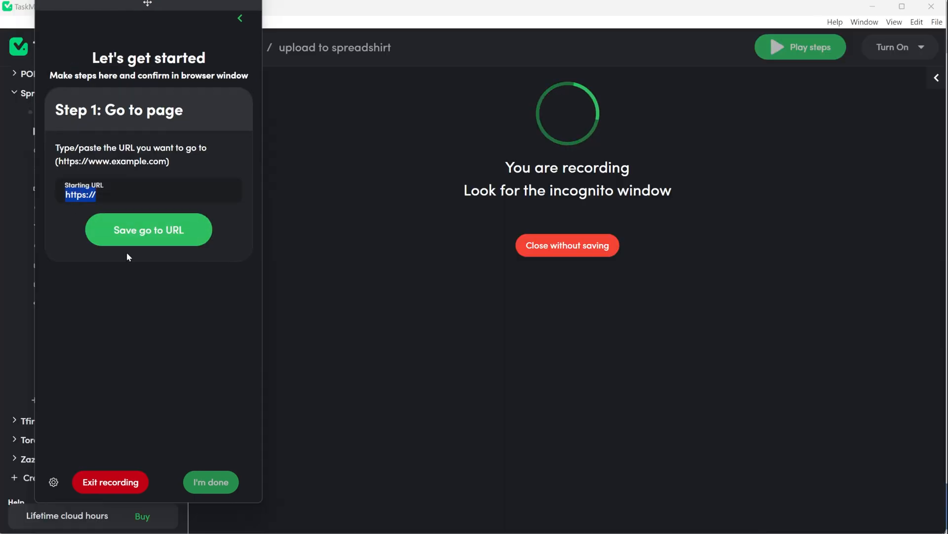
key("ctrl+v")
left_click(146, 239)
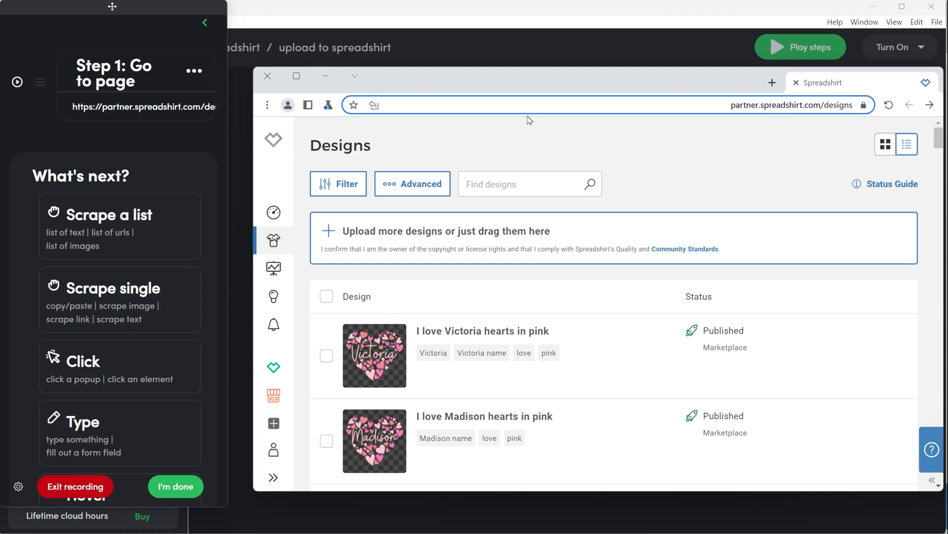
Open the Create products upload dialog in the recording browser and review the builder's Suggested steps setting.
left_click_drag(638, 85, 617, 85)
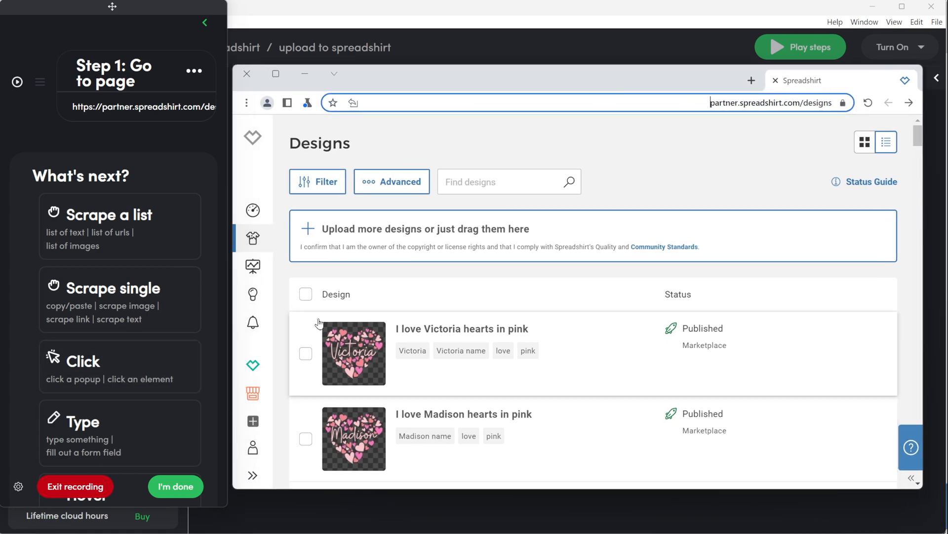
left_click(417, 229)
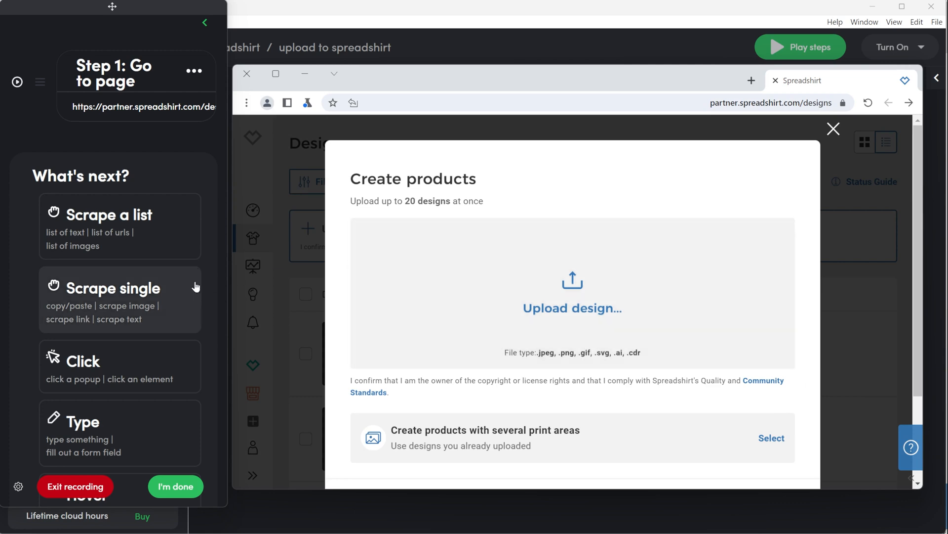
scroll(130, 320, "down", 10)
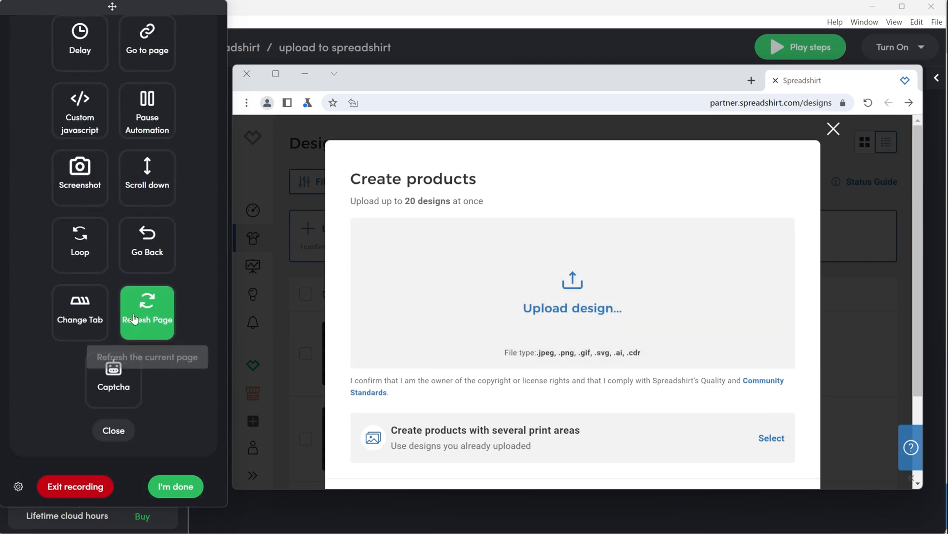
left_click(18, 486)
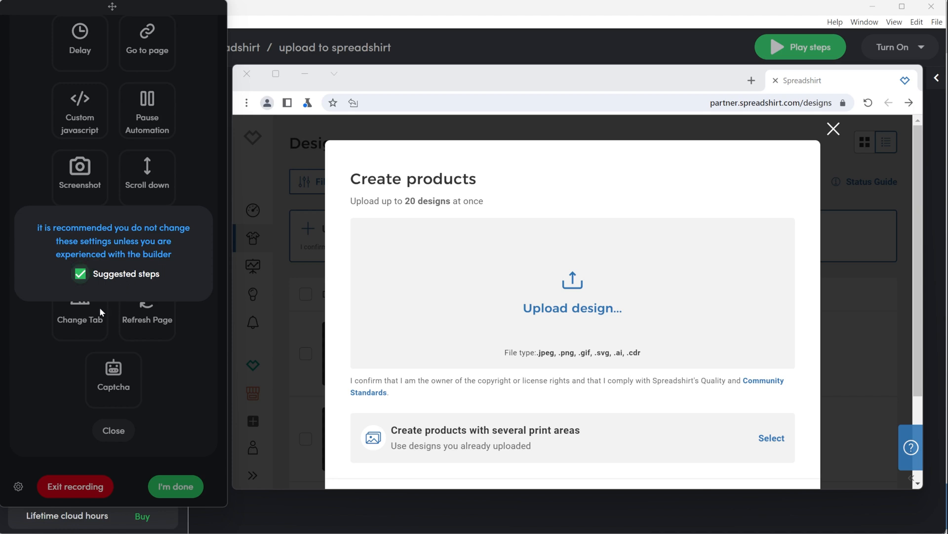
left_click(44, 402)
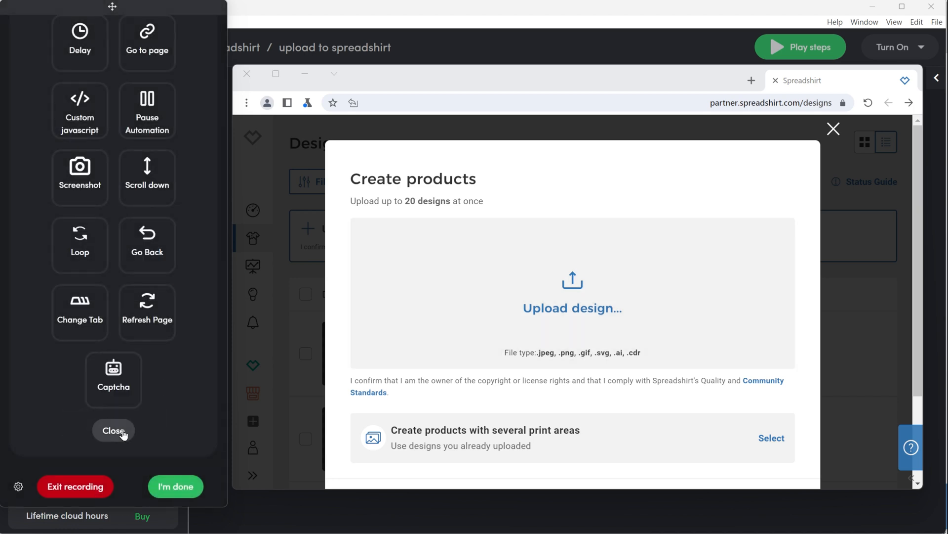
Close the upload dialog and accept the suggested Click step.
left_click(833, 130)
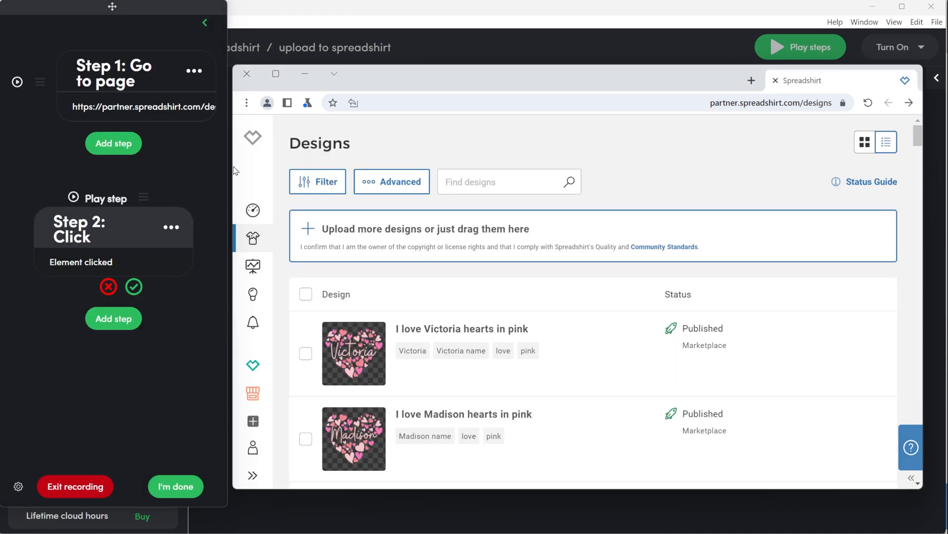
left_click(132, 288)
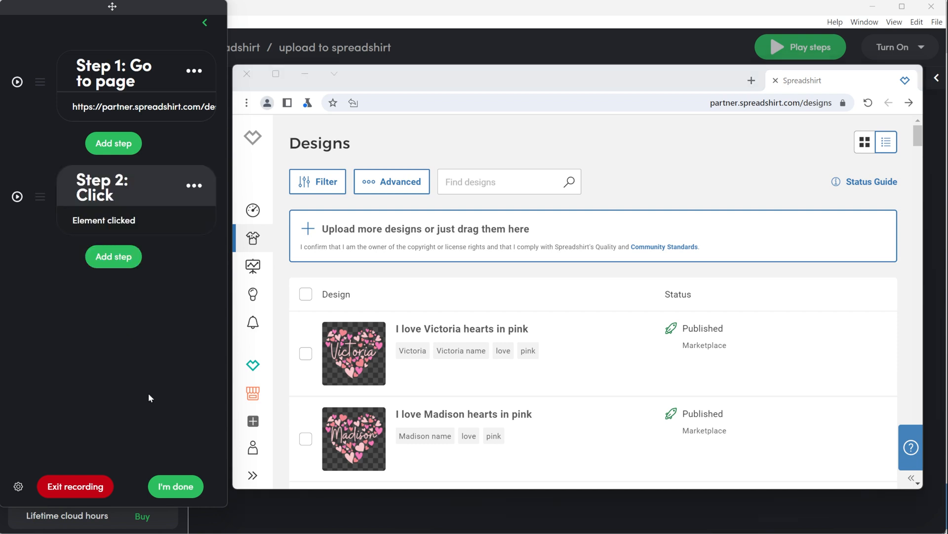
Add a Click step on the 'Upload more designs' area and confirm it.
left_click(107, 260)
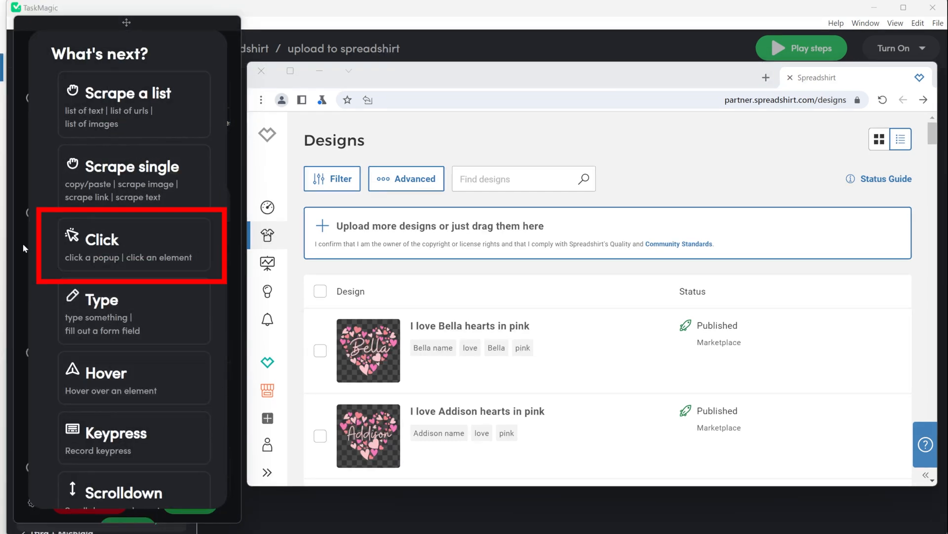
left_click(95, 242)
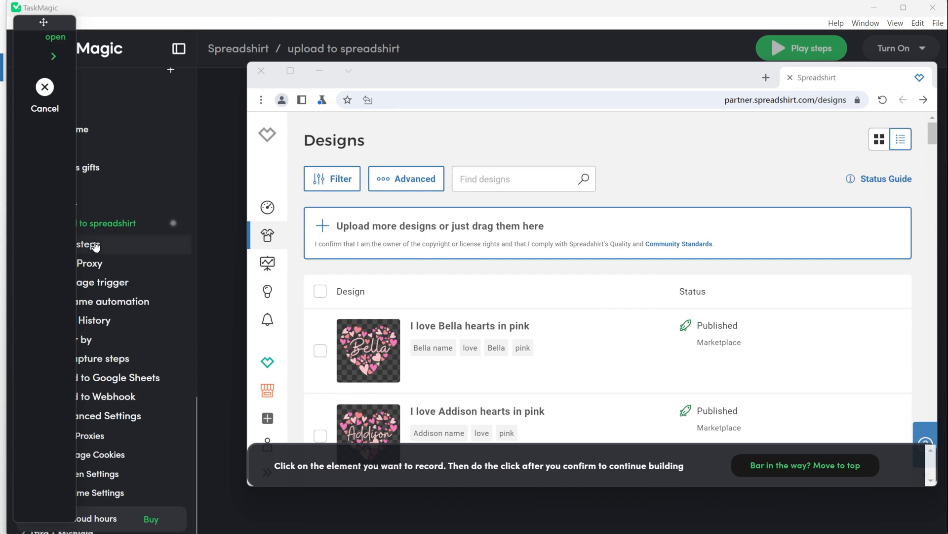
left_click(848, 216)
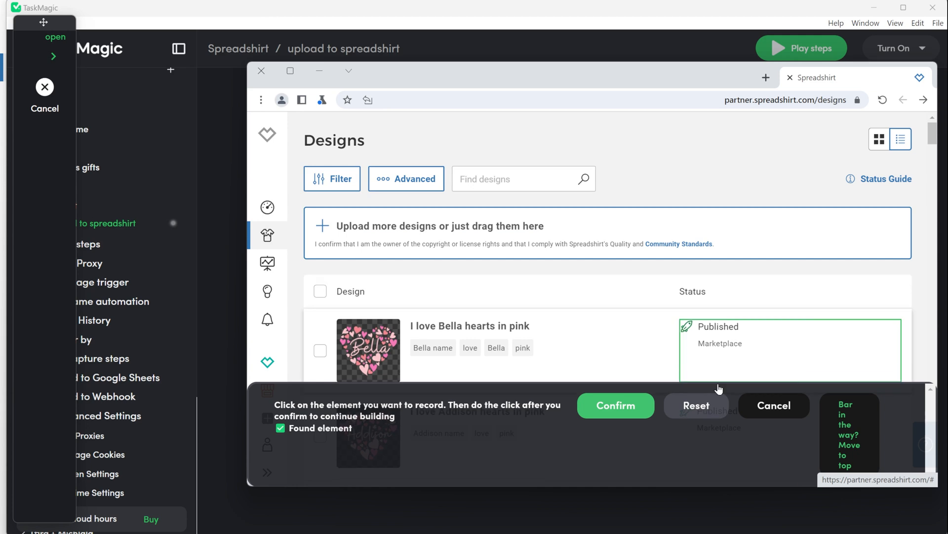
left_click(621, 403)
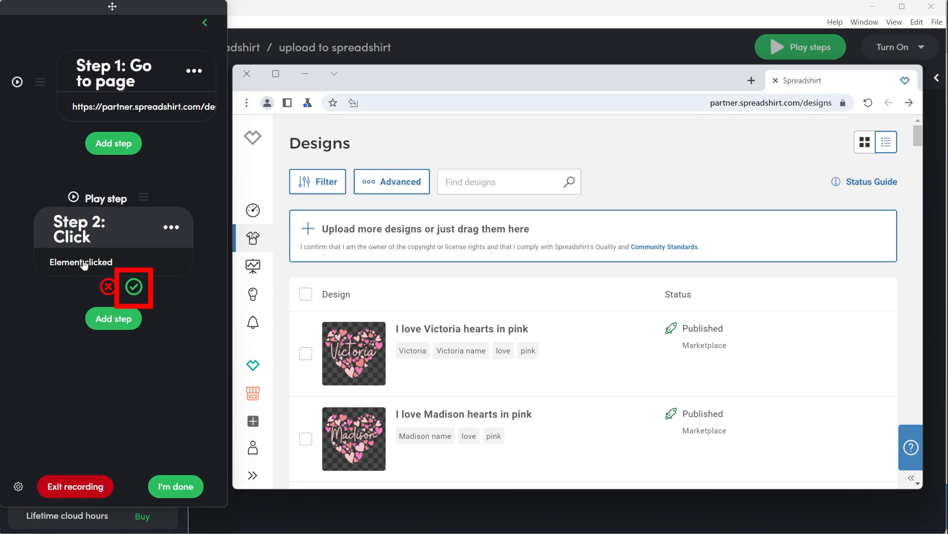
left_click(132, 288)
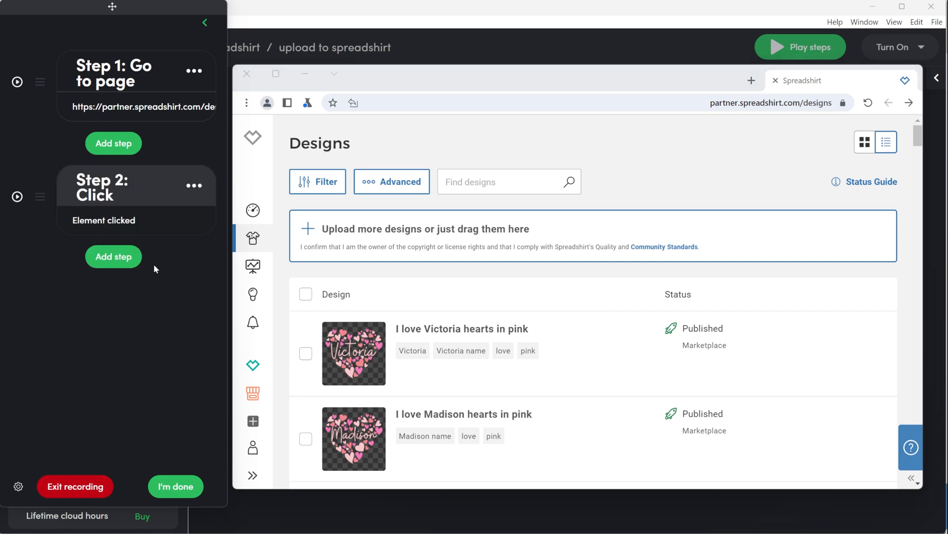
Add another Click step on the Upload design area and upload a design file.
left_click(114, 256)
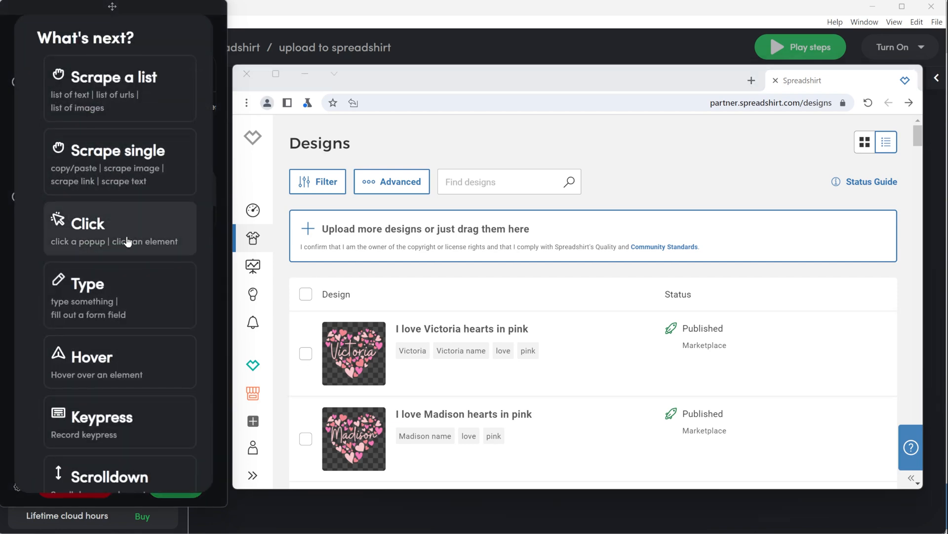
left_click(131, 242)
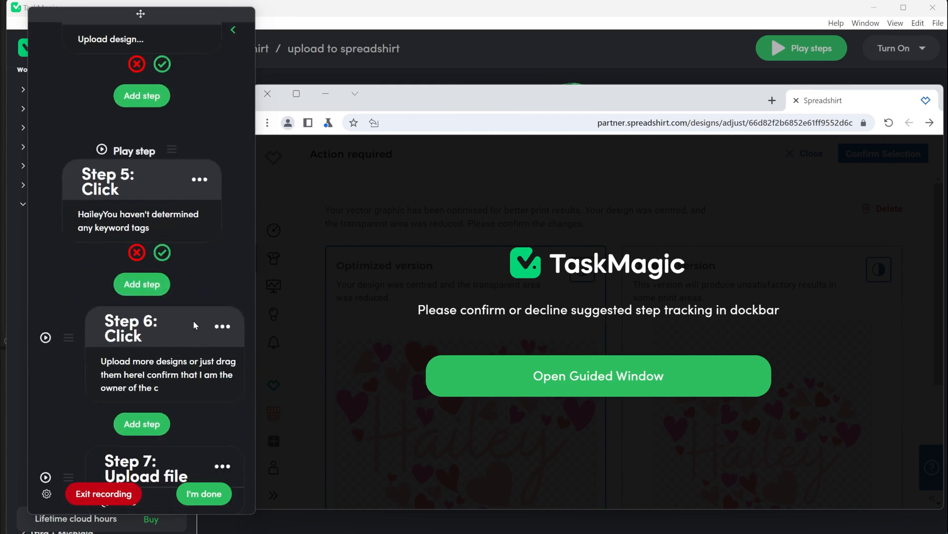
scroll(195, 324, "up", 5)
scroll(196, 323, "down", 3)
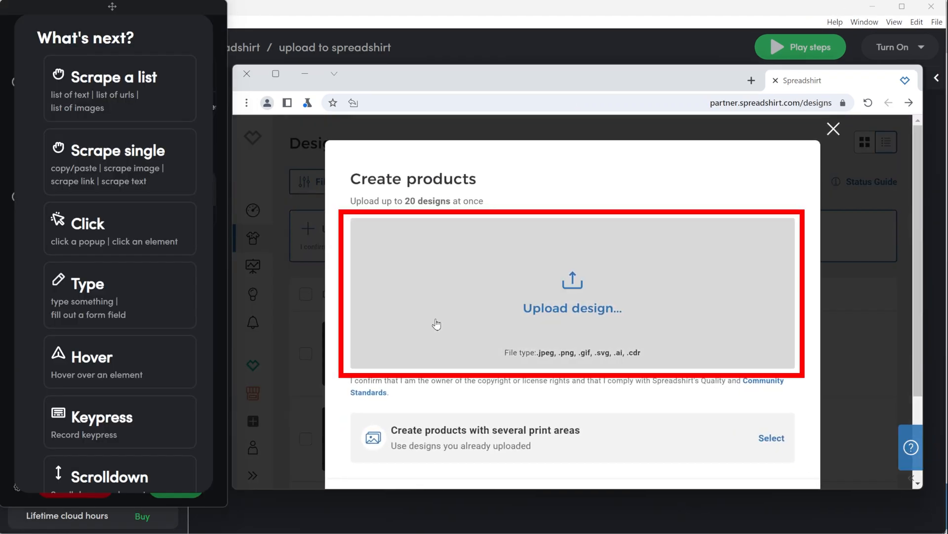
left_click(510, 301)
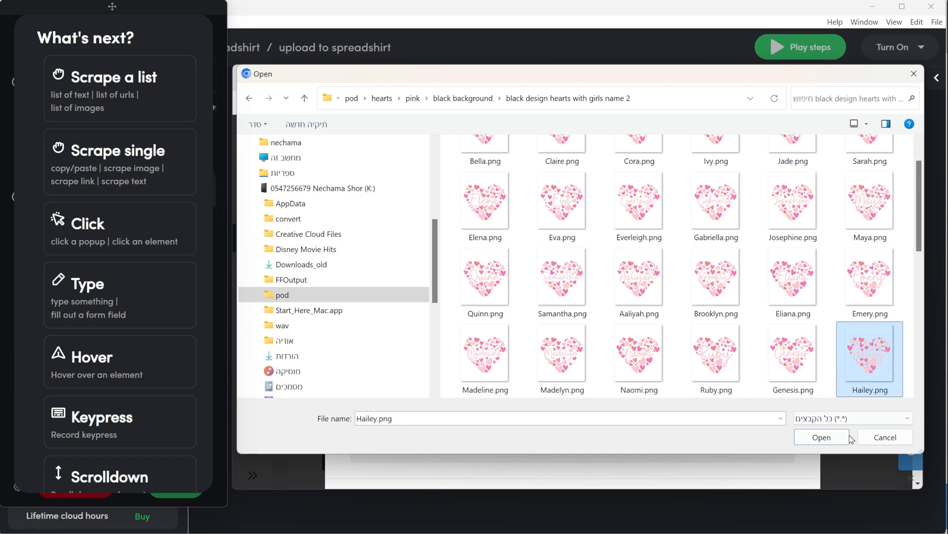
left_click(820, 437)
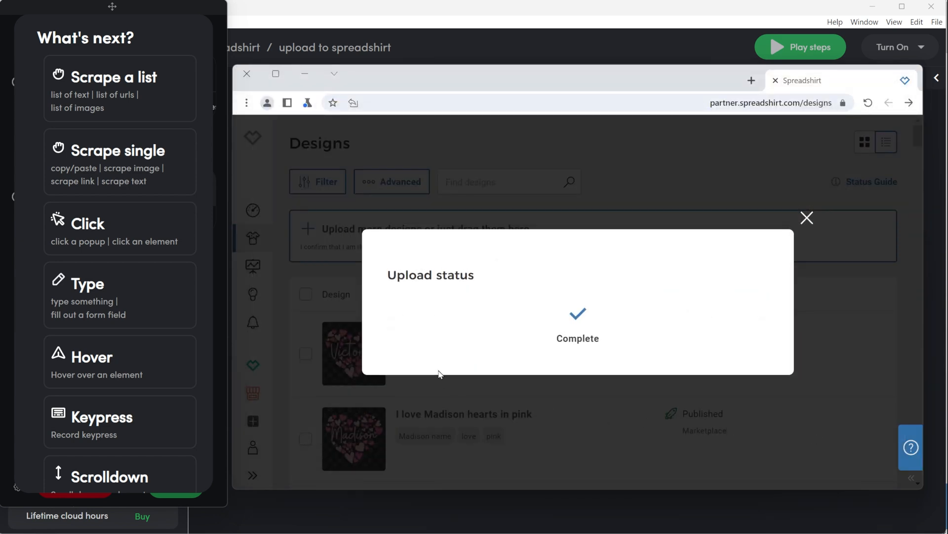
Add a Delay step of 1 minute to the automation.
scroll(159, 268, "down", 10)
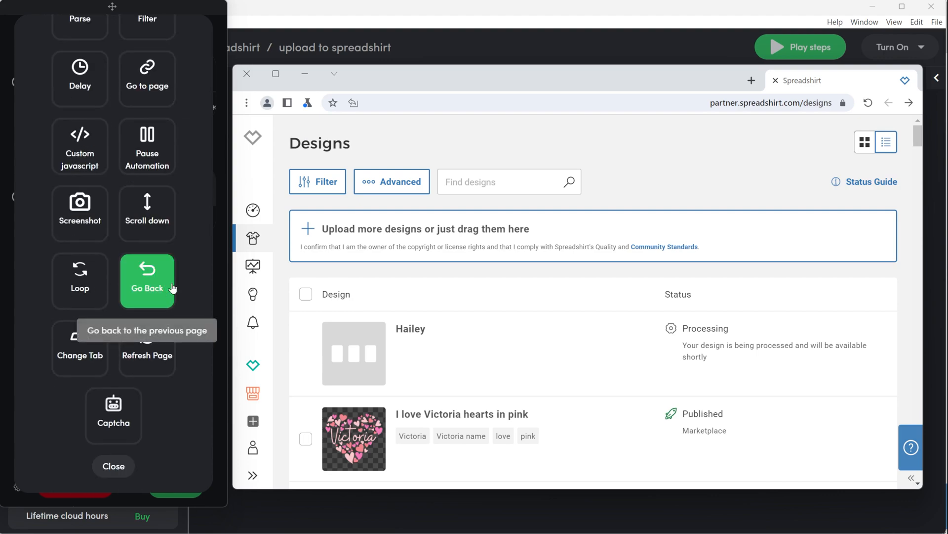
left_click(114, 466)
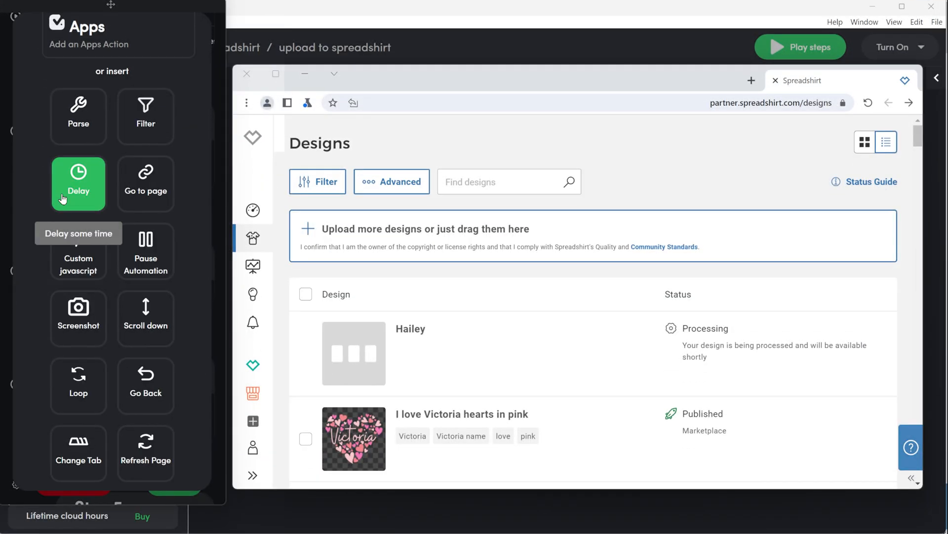
left_click(63, 198)
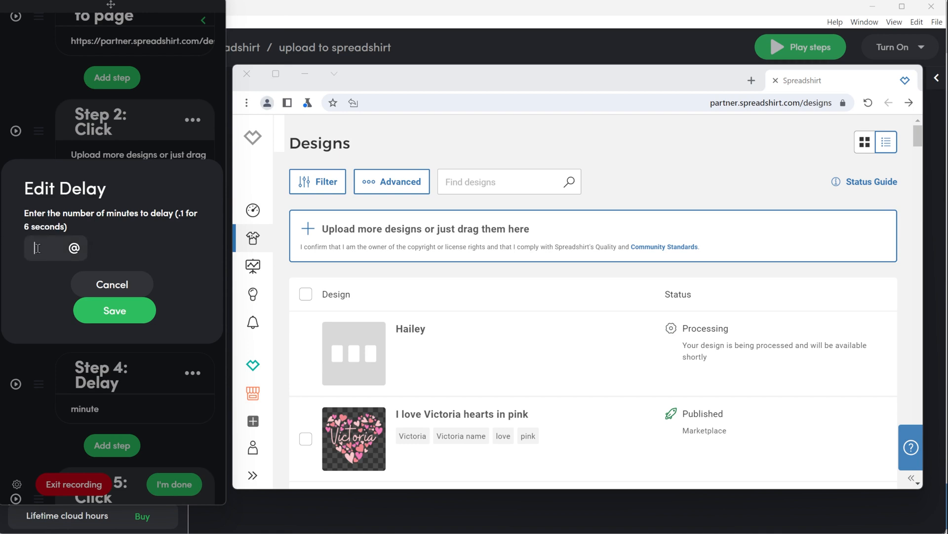
type("1")
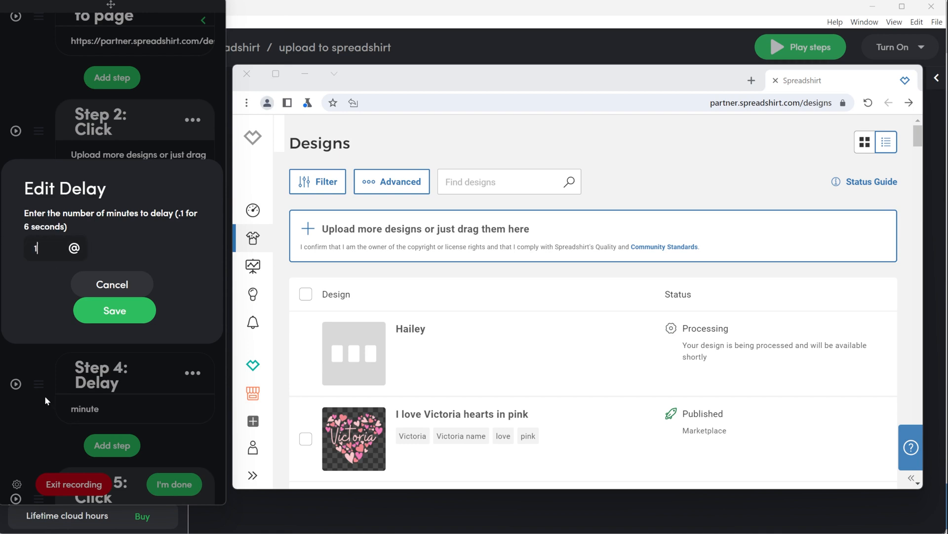
left_click(131, 315)
Add a Click step on the uploaded design's 'Action required' status.
left_click(120, 403)
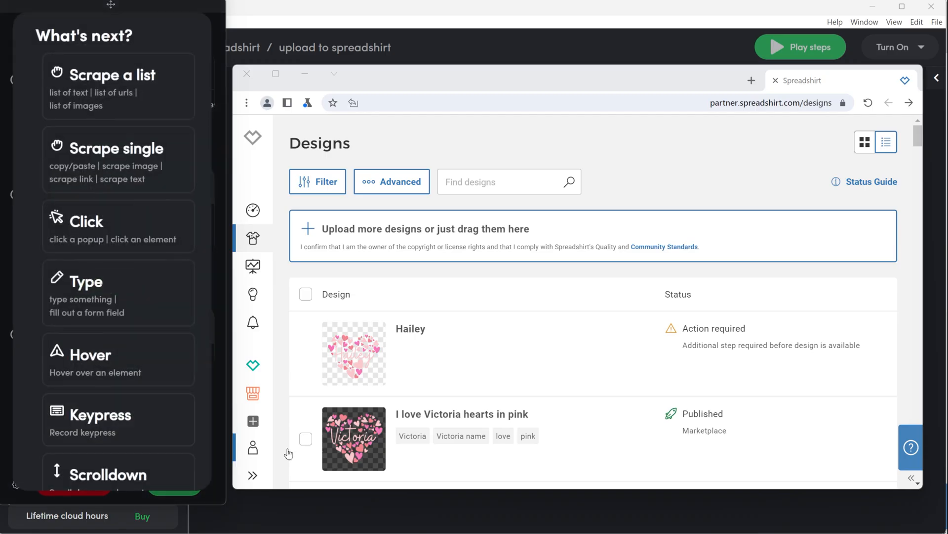
left_click(106, 220)
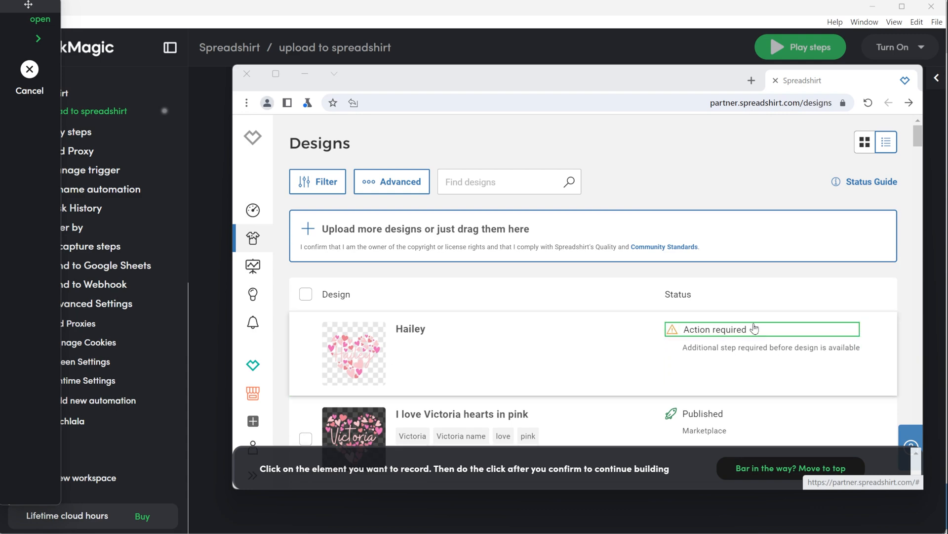
left_click(861, 325)
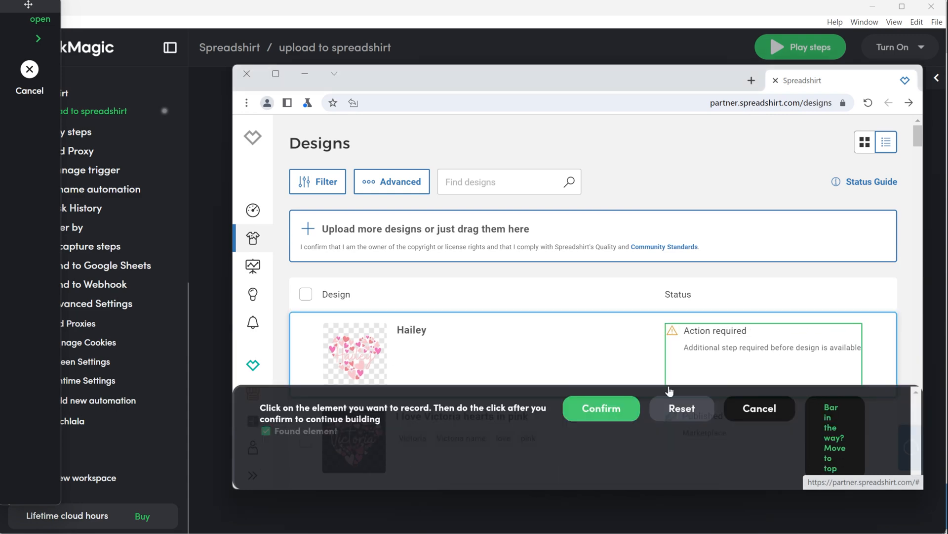
left_click(845, 444)
left_click(835, 148)
left_click(601, 408)
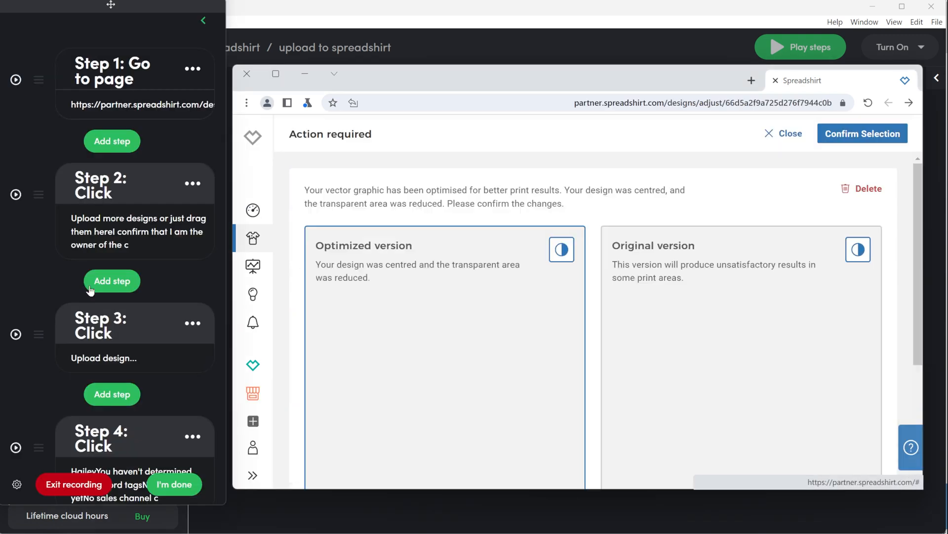
Record a Click step that confirms the optimized version with Confirm Selection.
scroll(197, 318, "down", 2)
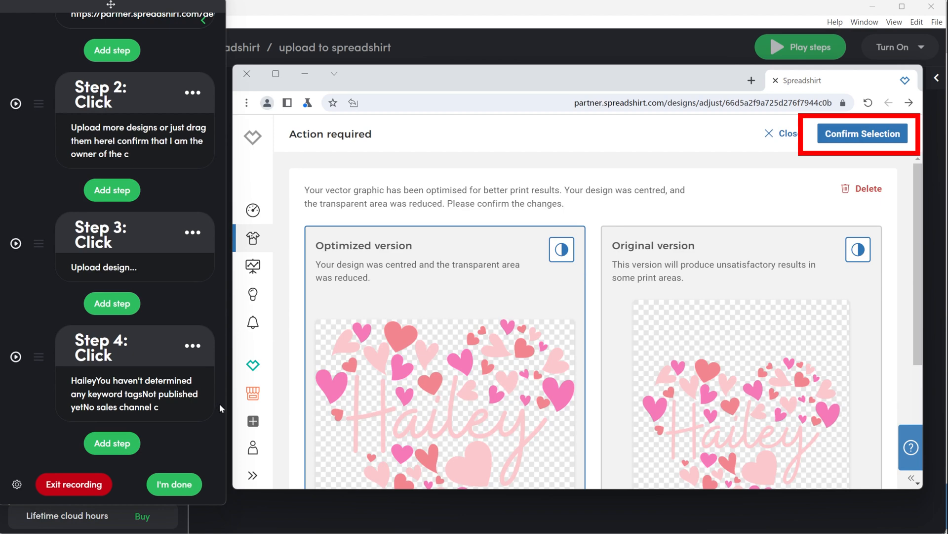
left_click(876, 143)
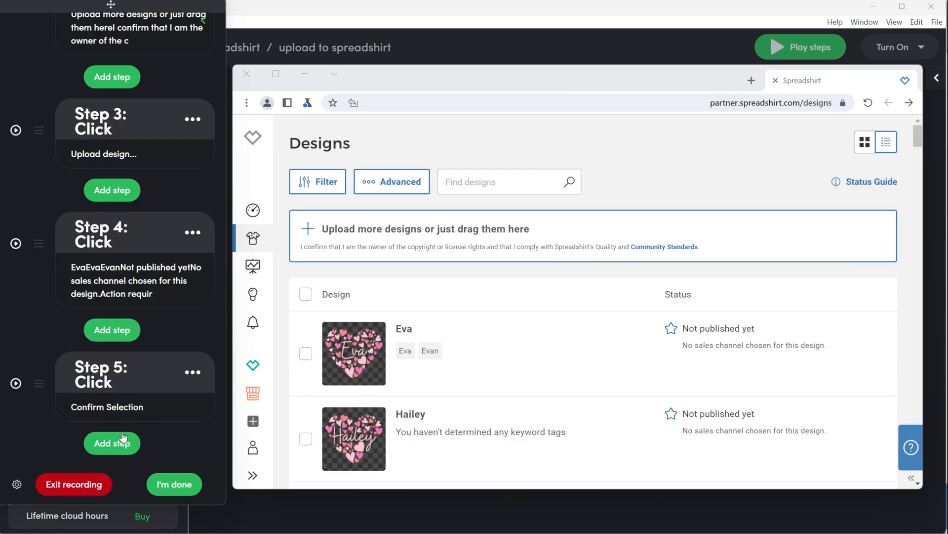
Add a Click step on the newly uploaded design's row to open it.
left_click(121, 443)
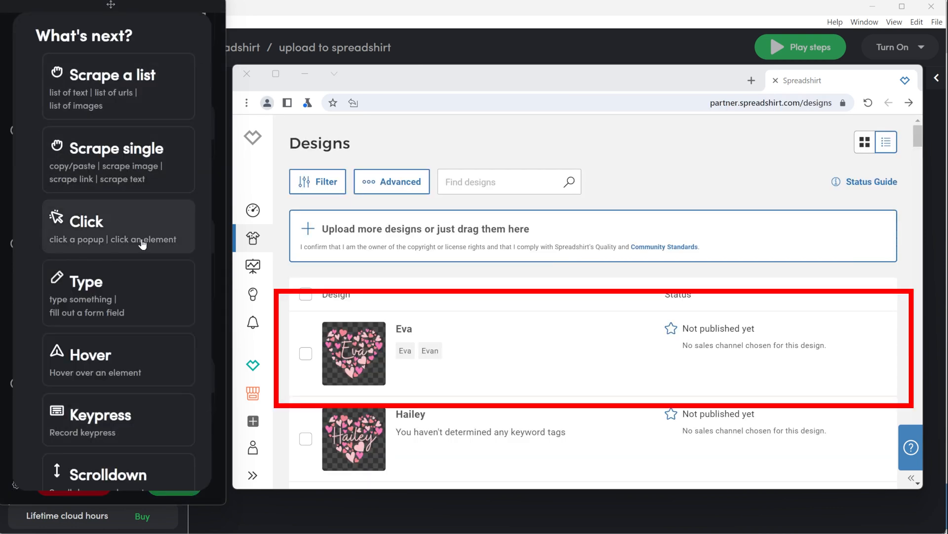
left_click(87, 223)
left_click(645, 319)
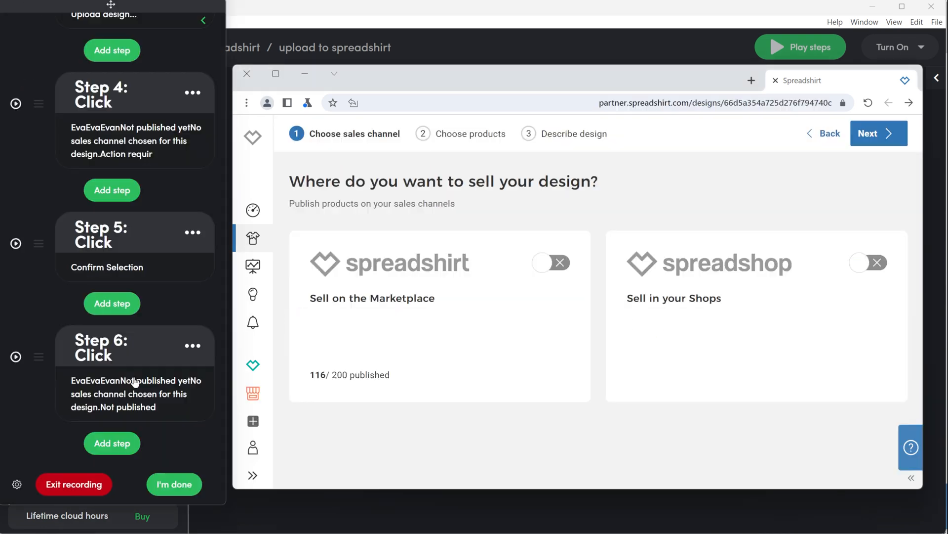
Add a Click step that switches on selling on the Spreadshirt Marketplace.
left_click(112, 443)
left_click(88, 223)
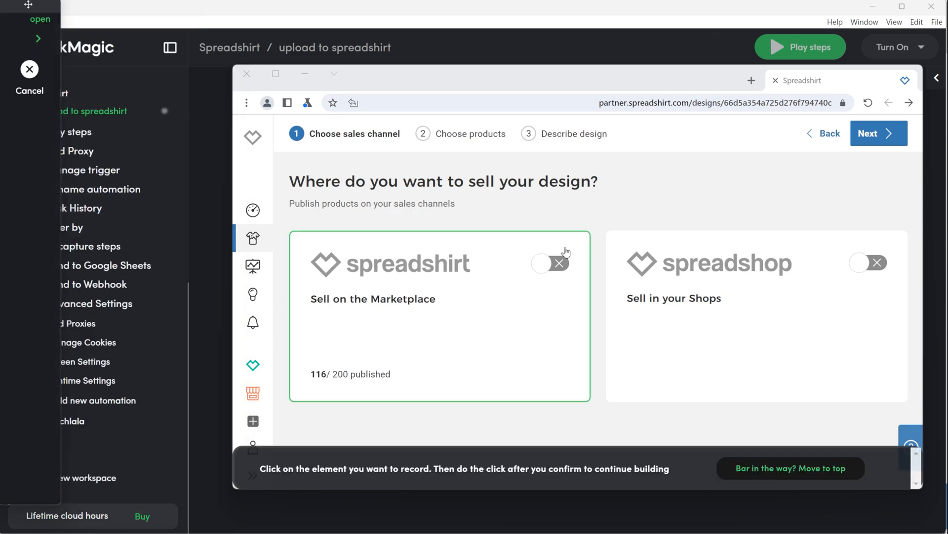
left_click(604, 419)
left_click(554, 264)
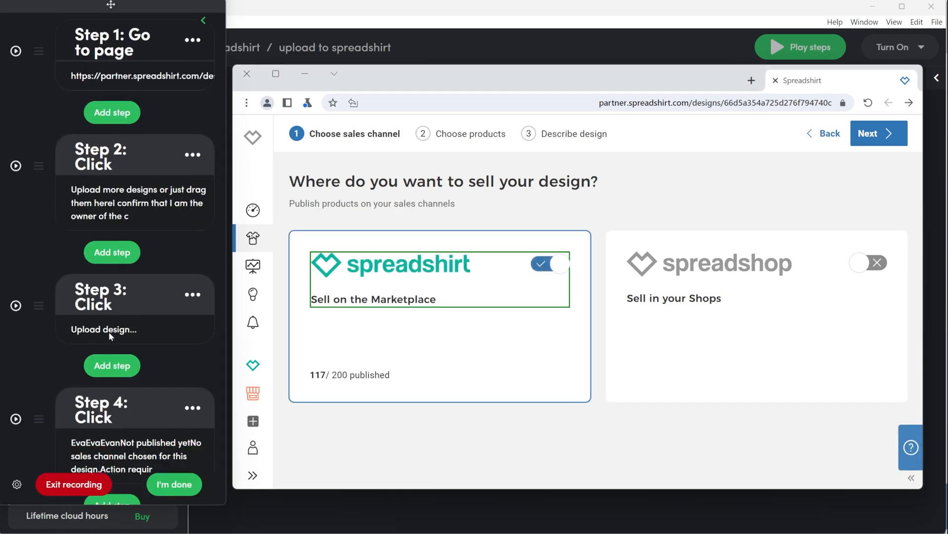
Add a Click step that switches on selling in your Spreadshop shops.
left_click(113, 442)
left_click(148, 232)
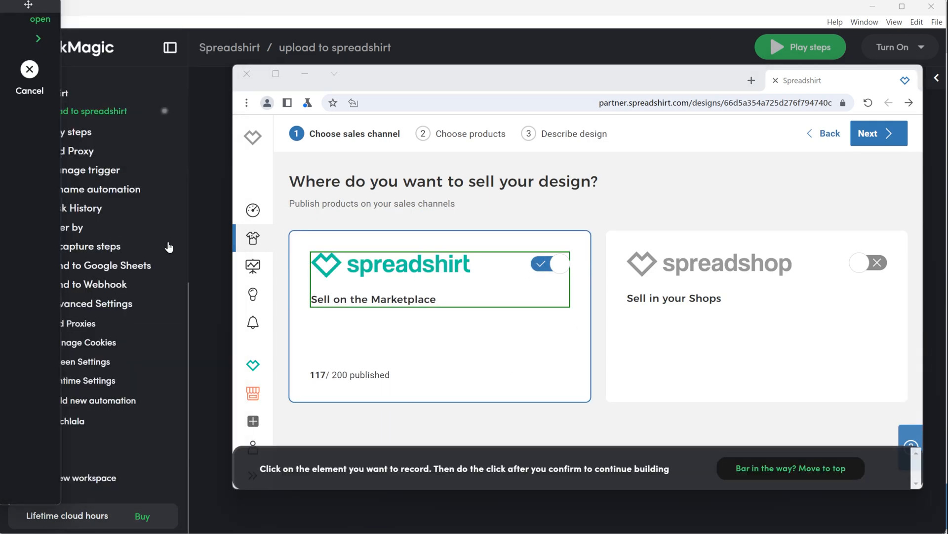
left_click(874, 280)
left_click(602, 407)
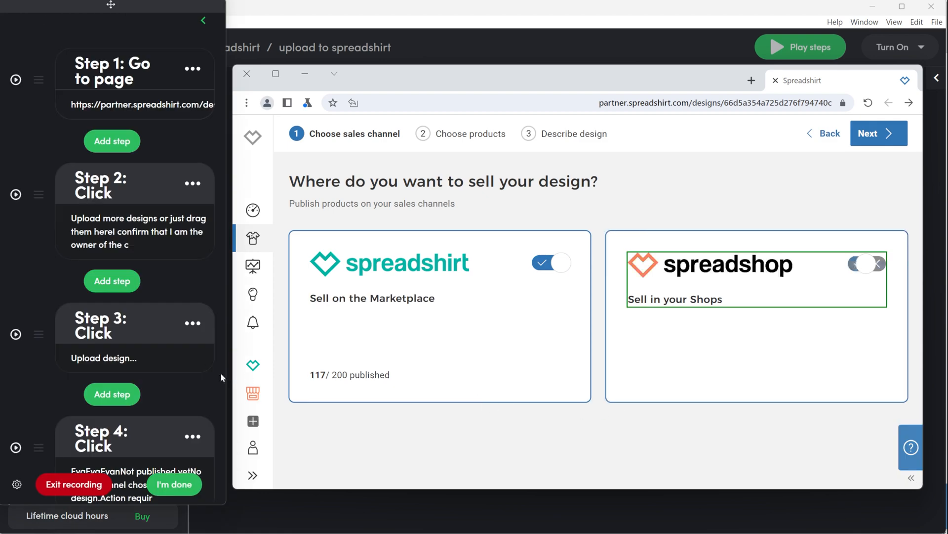
Record a Click step on Next to move on to choosing products.
left_click(879, 133)
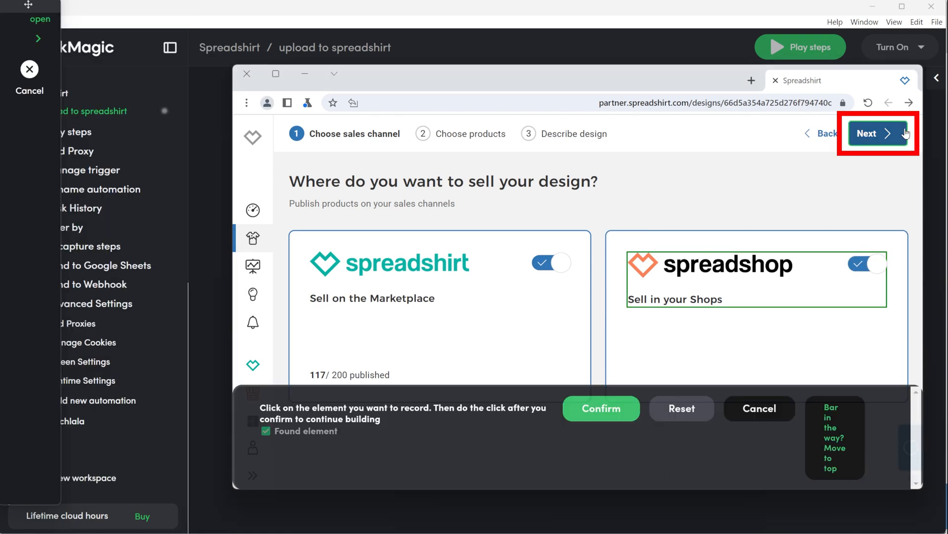
left_click(585, 406)
scroll(132, 403, "down", 12)
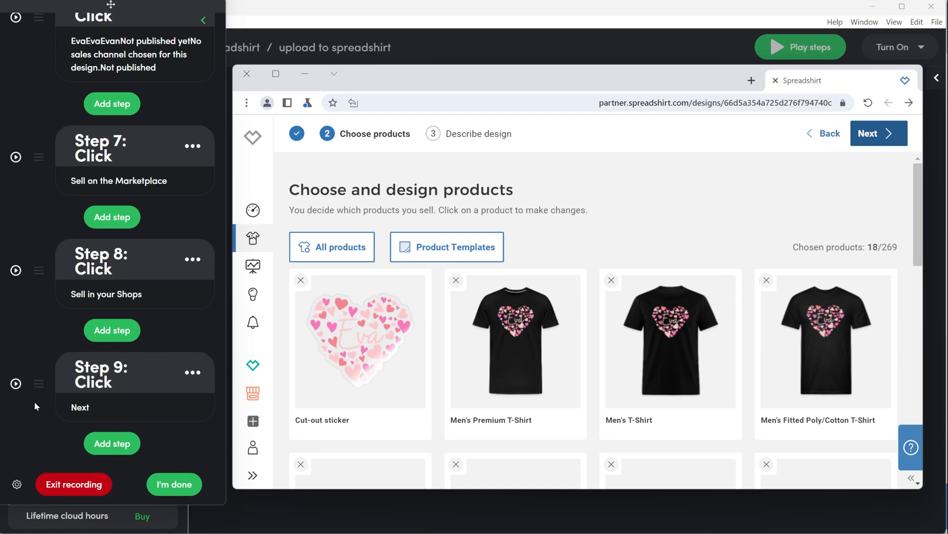
Add a Click step on Product Templates and open the templates dialog.
left_click(112, 443)
left_click(114, 225)
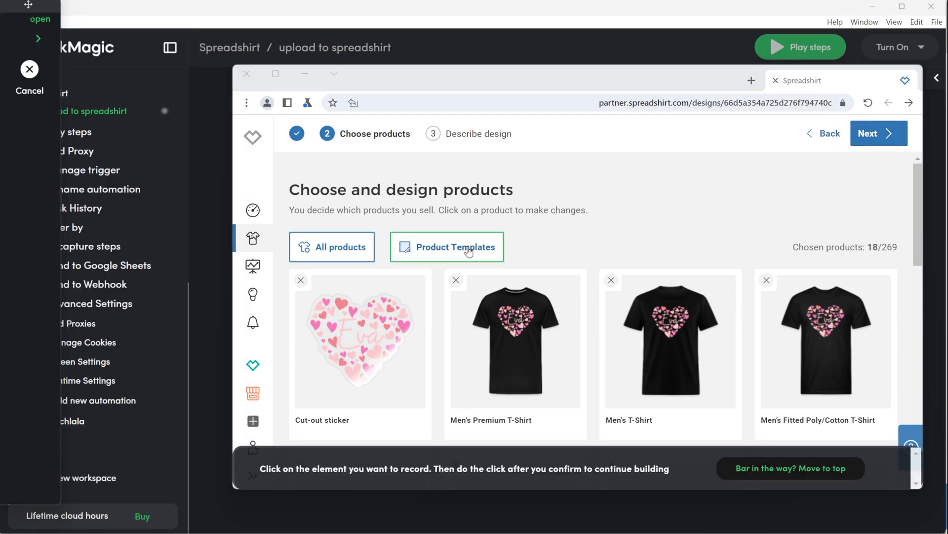
left_click(475, 251)
left_click(601, 408)
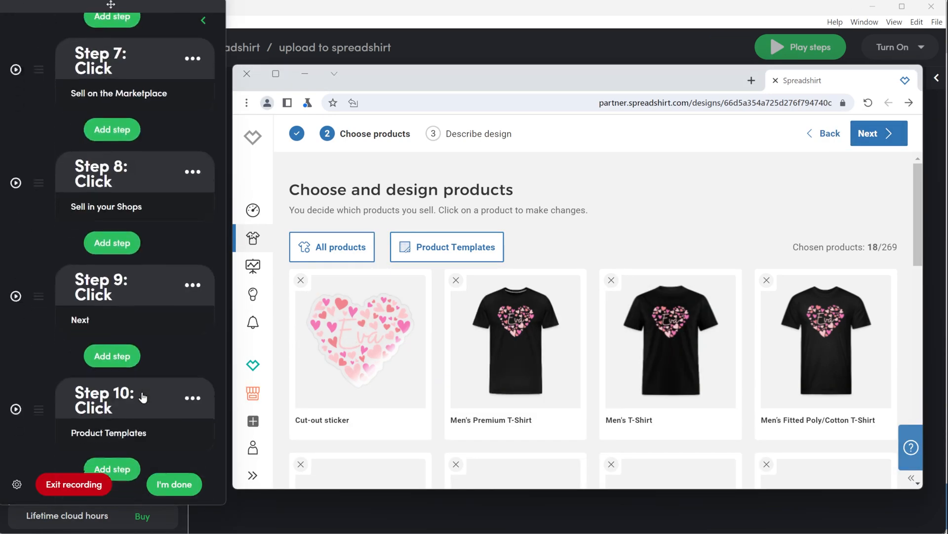
left_click(461, 246)
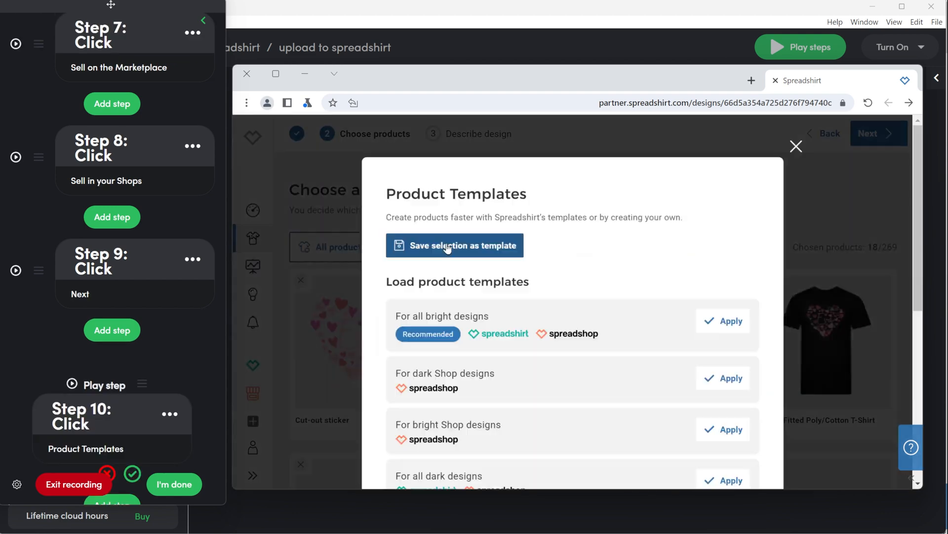
Add a Click step applying the 'Hearts with black background' product template.
left_click(113, 442)
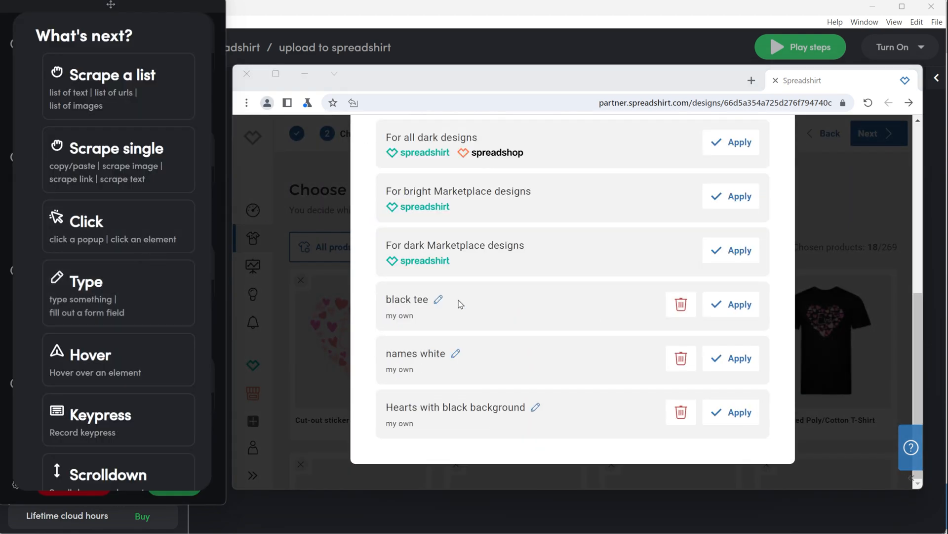
left_click(112, 227)
left_click(755, 415)
left_click(601, 408)
left_click_drag(898, 247, 858, 247)
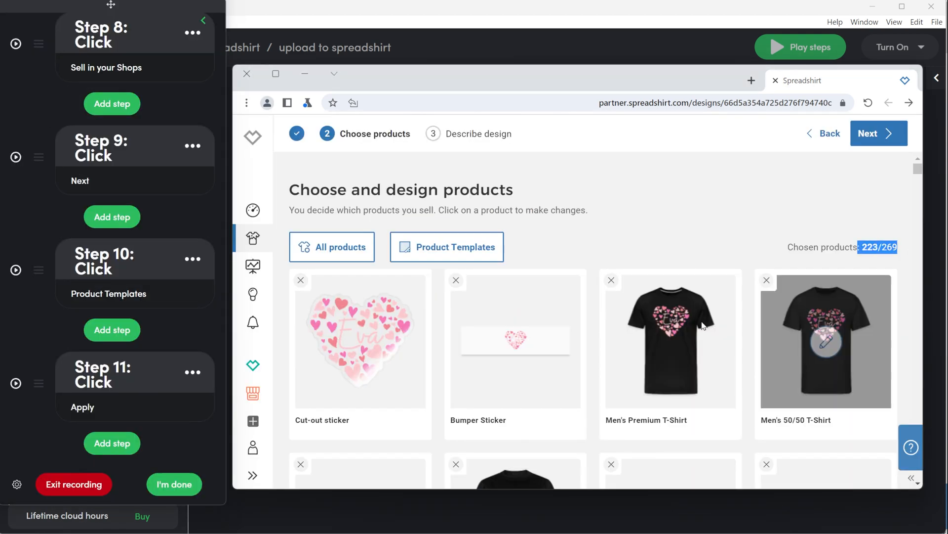
Add a Click step on Next to proceed to describing the design.
left_click(112, 431)
left_click(128, 222)
left_click(853, 142)
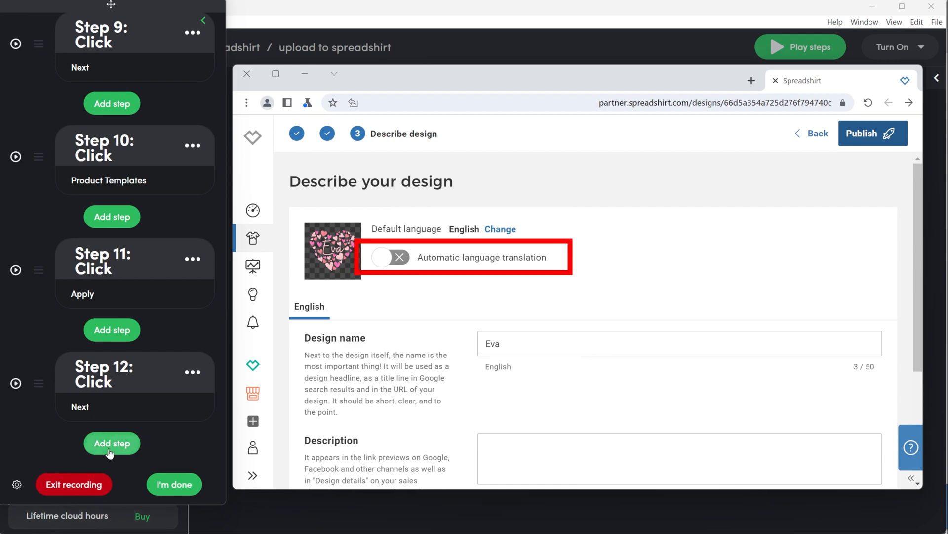
Add a Click step on the Automatic language translation toggle.
left_click(170, 442)
left_click(146, 229)
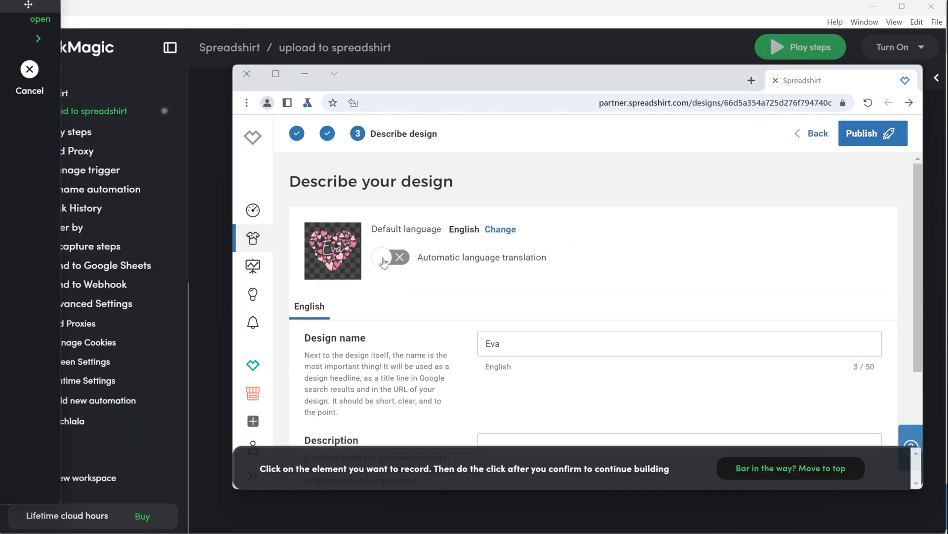
left_click(380, 377)
left_click(603, 406)
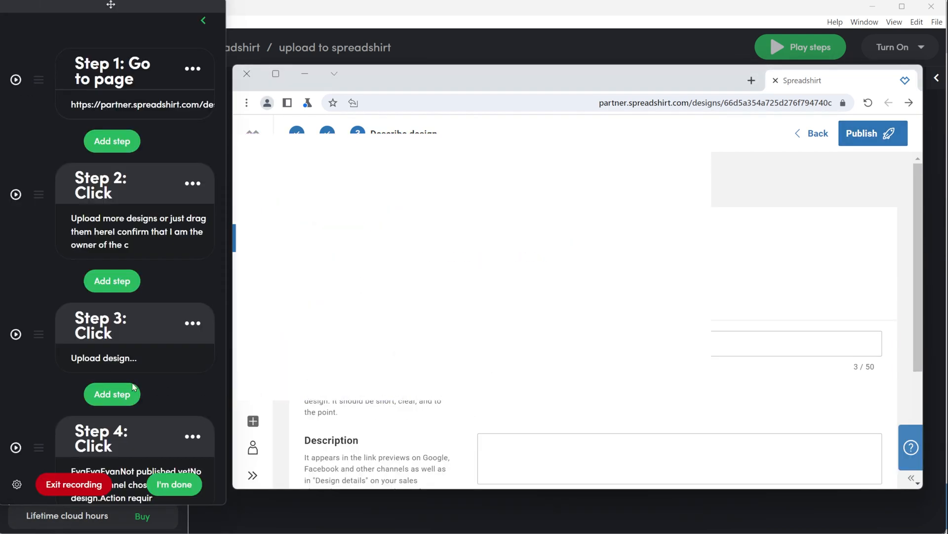
Add a Type step for the design name 'I love Ava - pink hearts' and mark it as a variable.
left_click(112, 443)
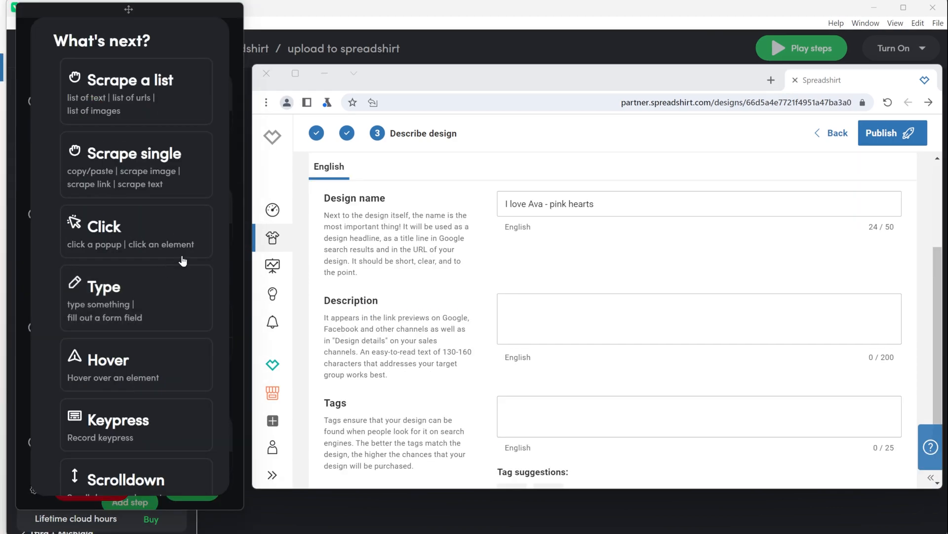
left_click(130, 289)
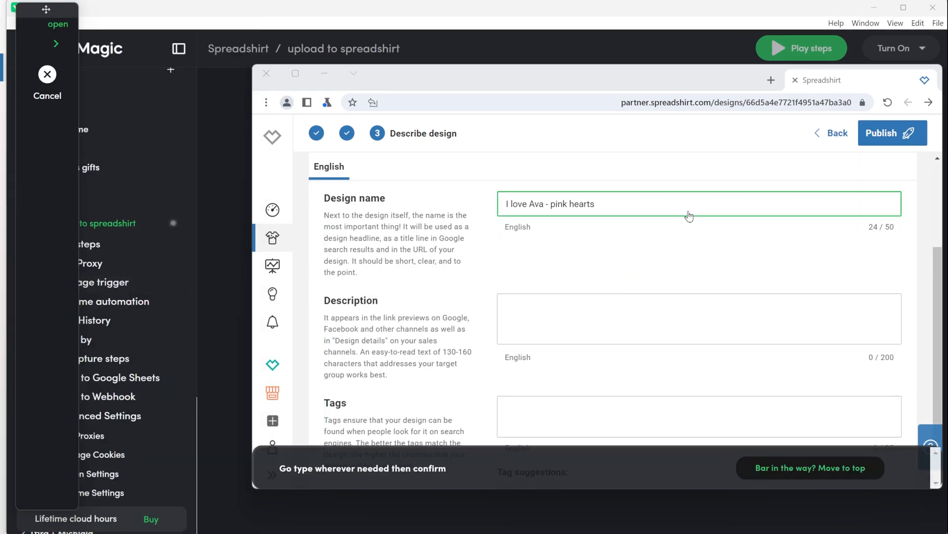
left_click(709, 214)
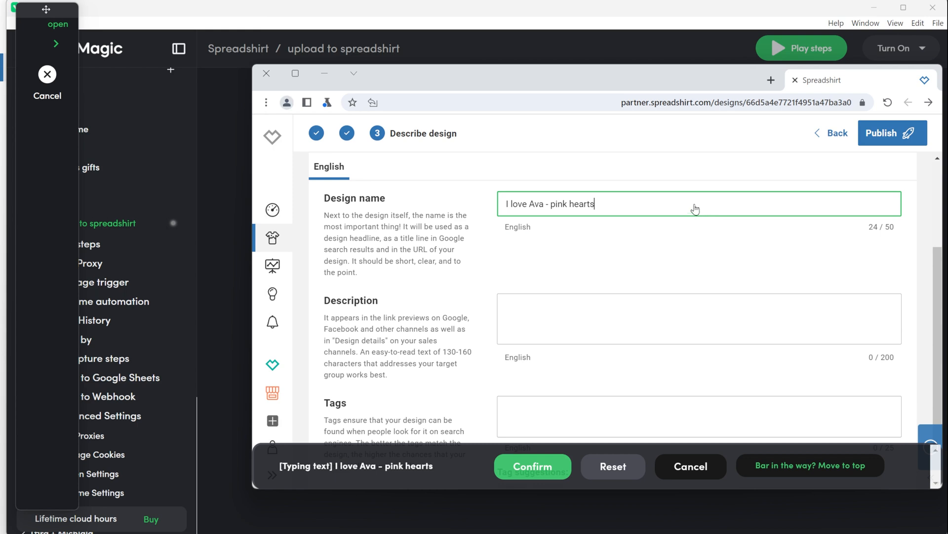
left_click_drag(621, 206, 499, 205)
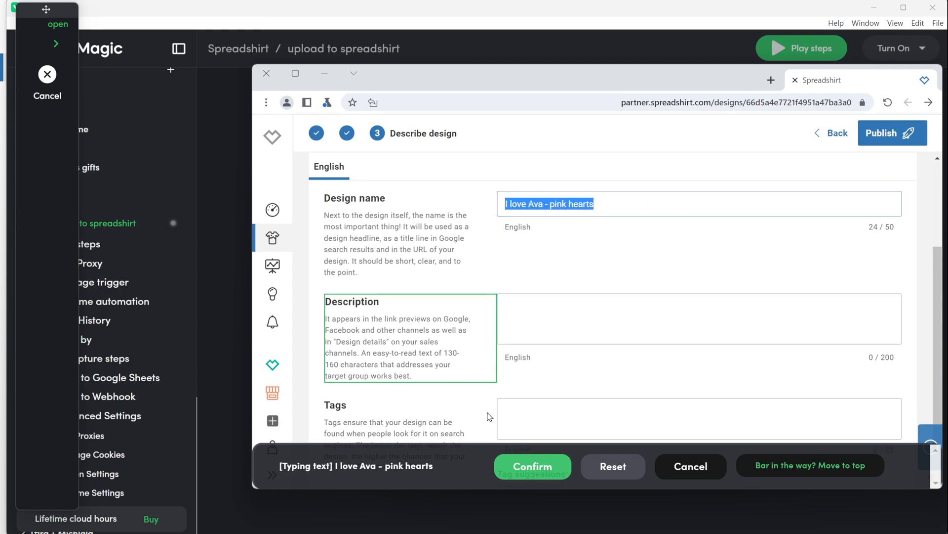
left_click(532, 472)
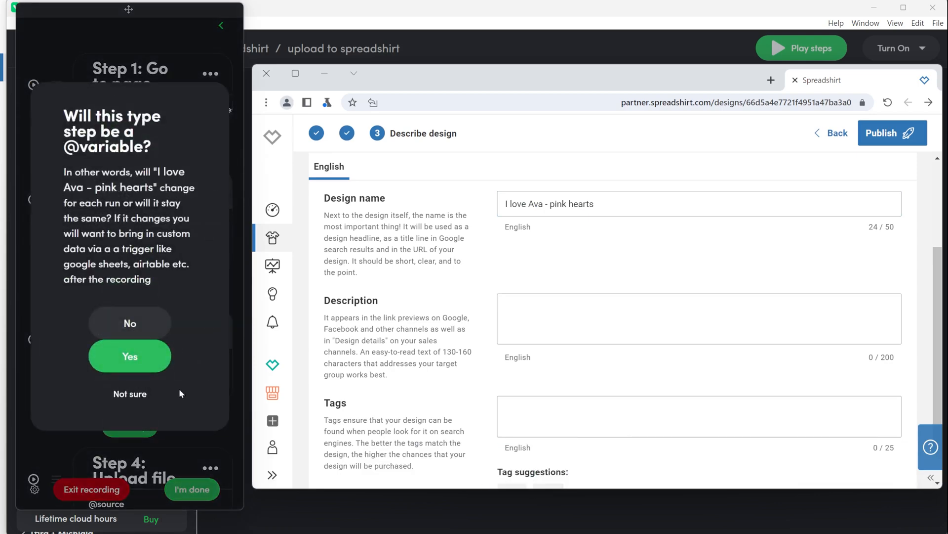
left_click(144, 369)
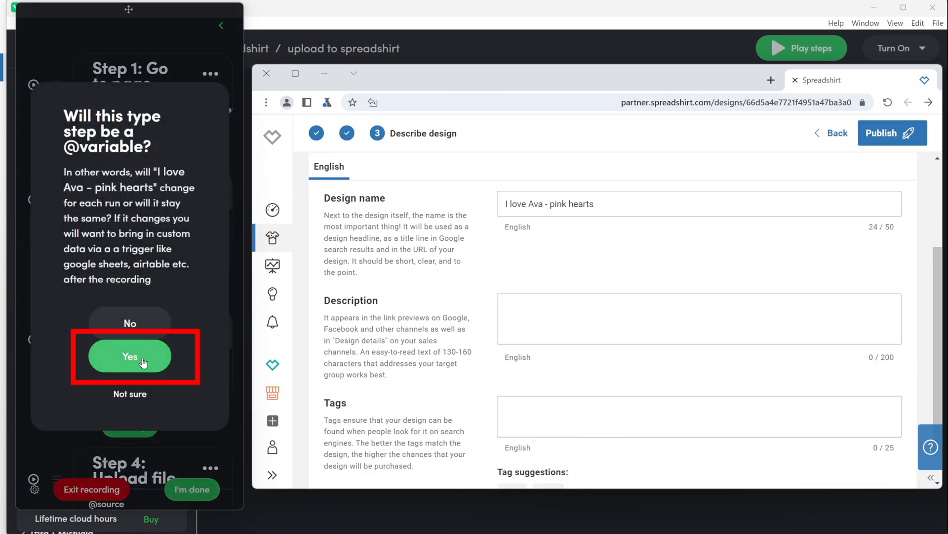
Record typing the description 'I love Ava pink hearts for any girl named Ava'.
left_click(541, 318)
type("I love Ava pink hearts for any girl named Ava")
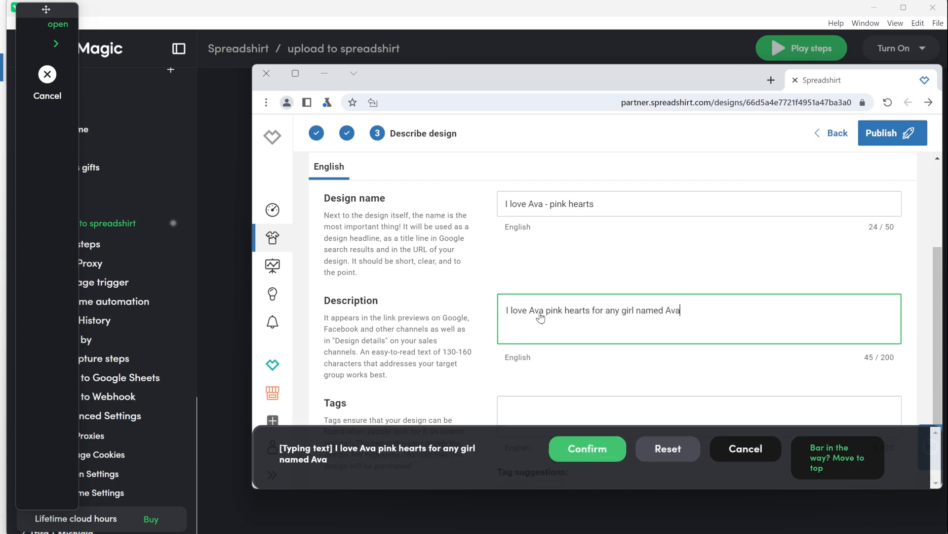
left_click(350, 426)
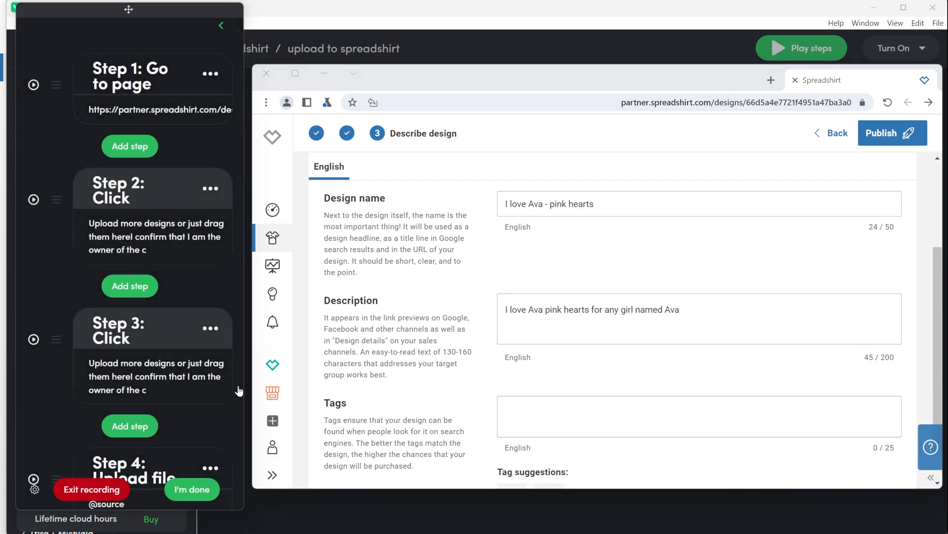
Record typing the tag 'Ava name' and add an Enter keypress step to submit it.
scroll(514, 395, "down", 1)
left_click(533, 367)
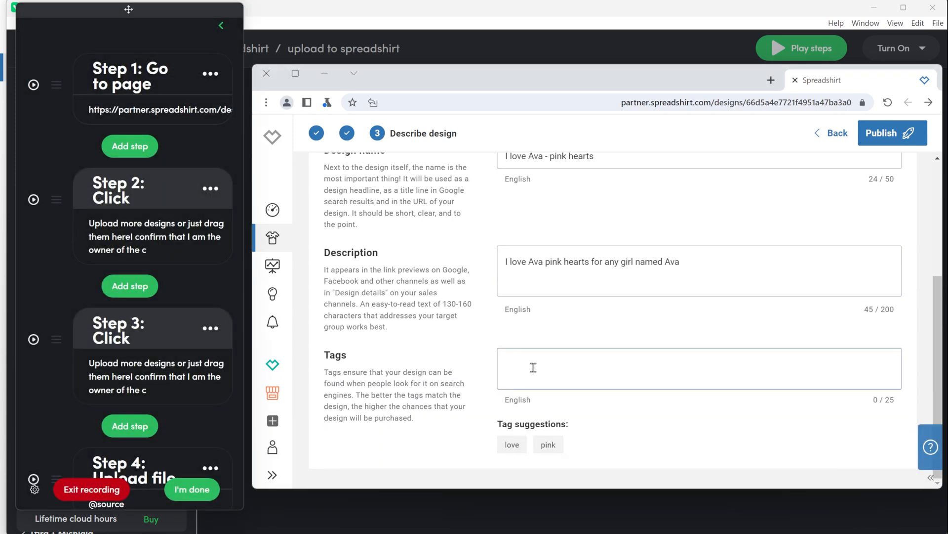
type("Ava name")
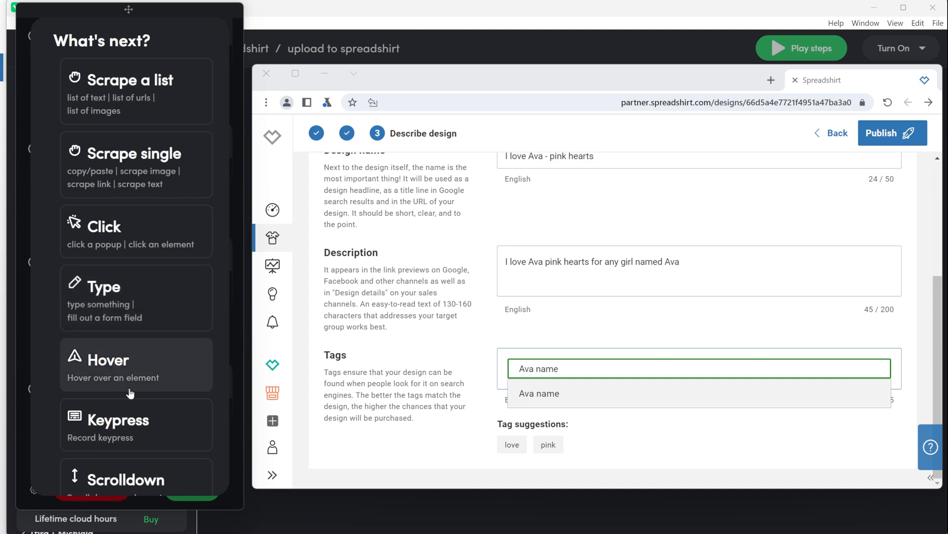
left_click(141, 421)
key("Return")
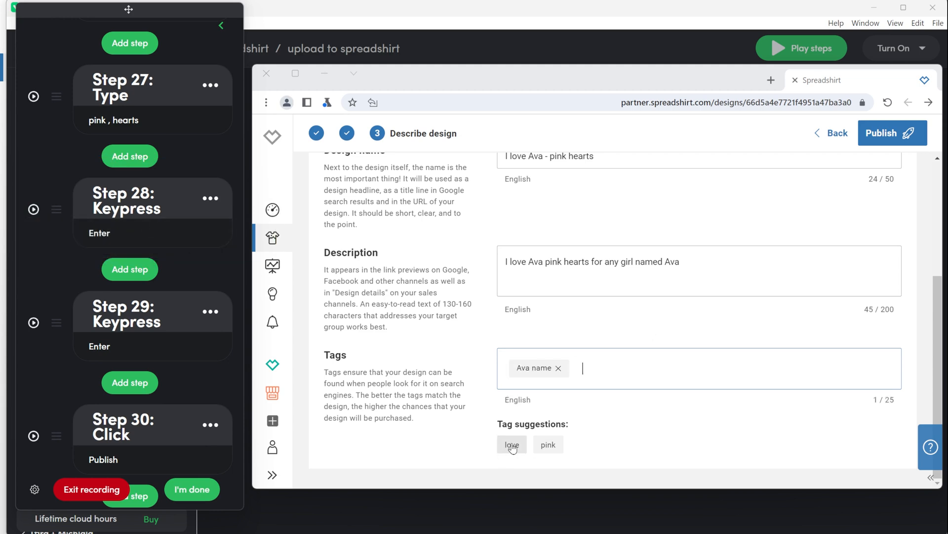
Add a Click step on the 'love' tag suggestion and confirm the recorded element.
left_click(122, 374)
left_click(122, 376)
left_click(118, 230)
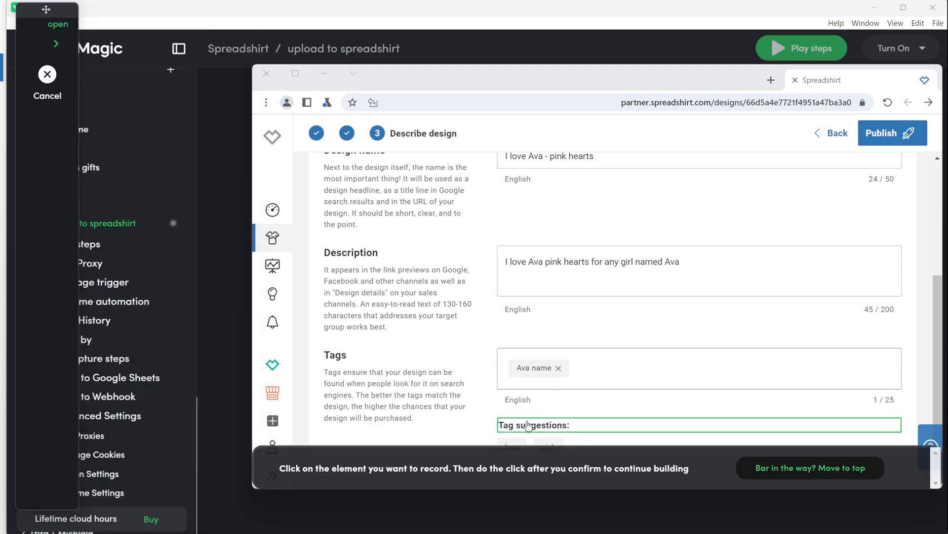
left_click(512, 444)
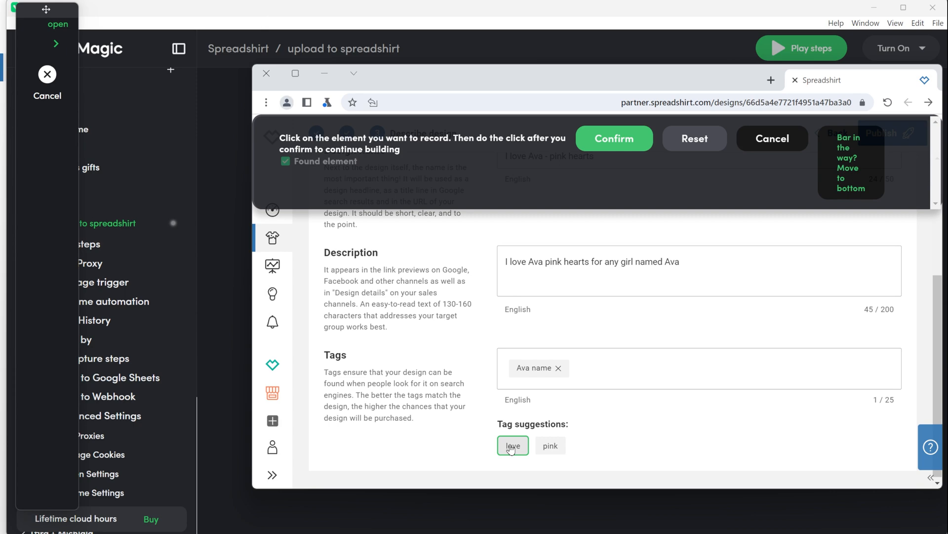
left_click(600, 138)
Add another Click step on the 'pink' tag suggestion and confirm it.
scroll(140, 410, "down", 20)
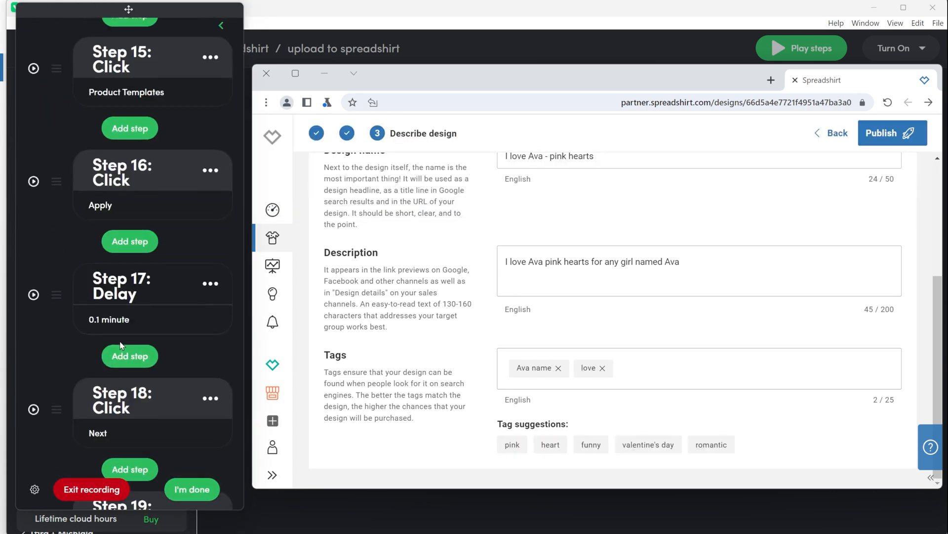
scroll(116, 273, "up", 5)
left_click(127, 291)
left_click(120, 231)
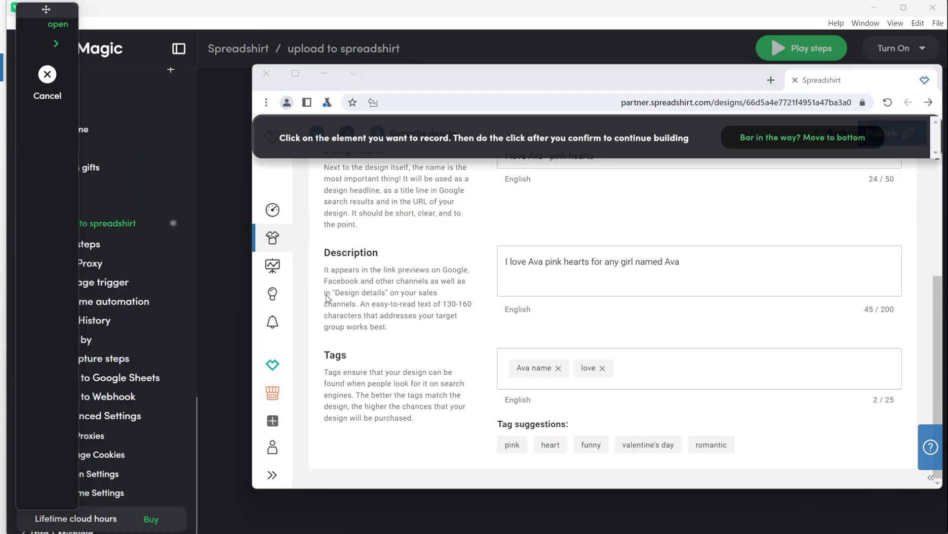
left_click(516, 447)
left_click(604, 189)
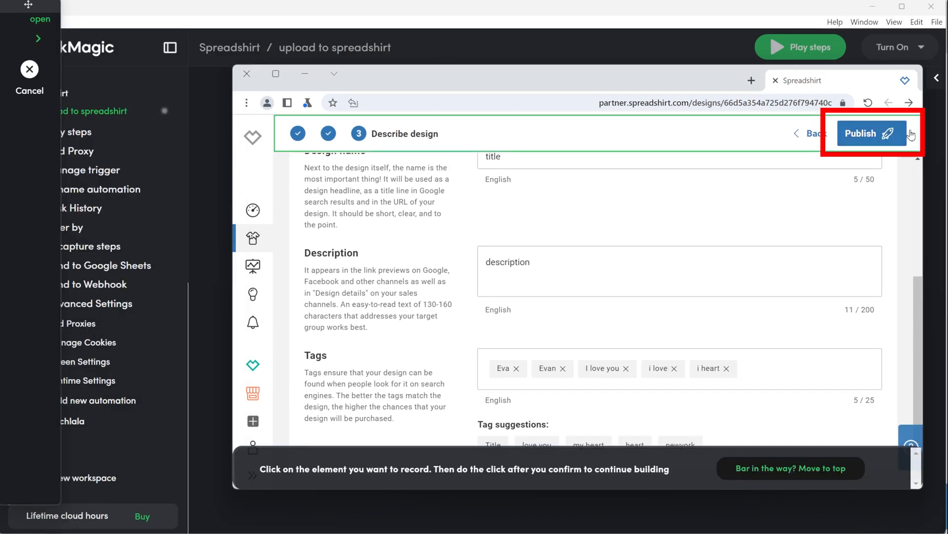
Record a Click step on Publish and finish the recording.
left_click(906, 135)
left_click(602, 406)
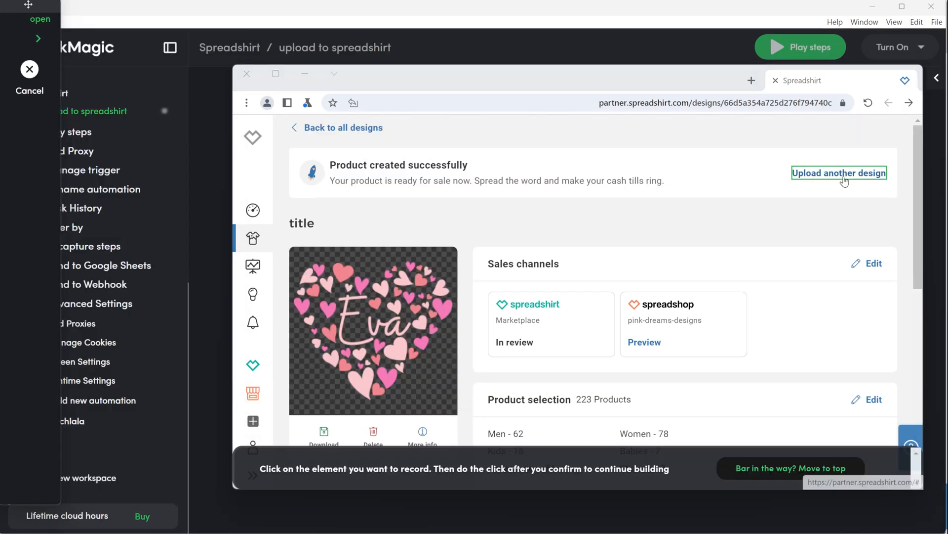
left_click(845, 181)
left_click(183, 483)
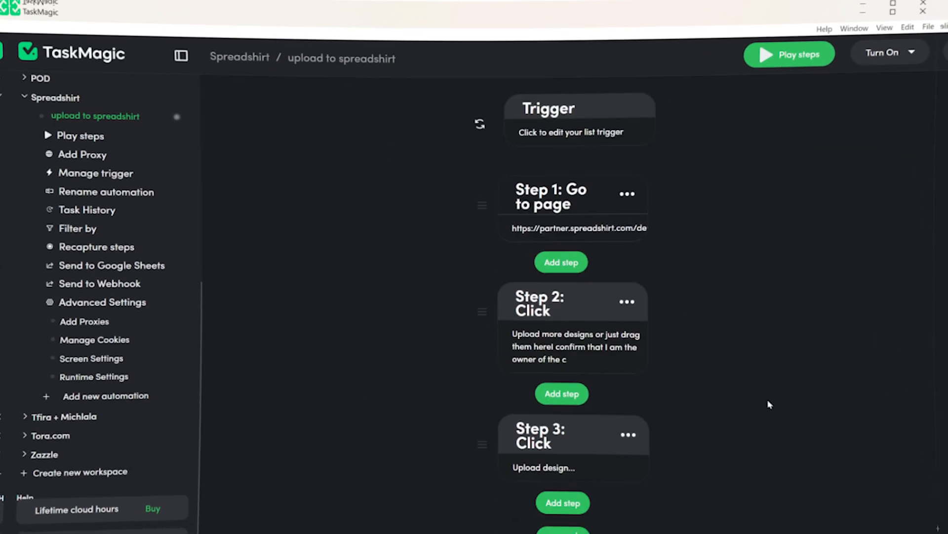
Change Step 3's step type from Click to Upload.
scroll(782, 410, "down", 4)
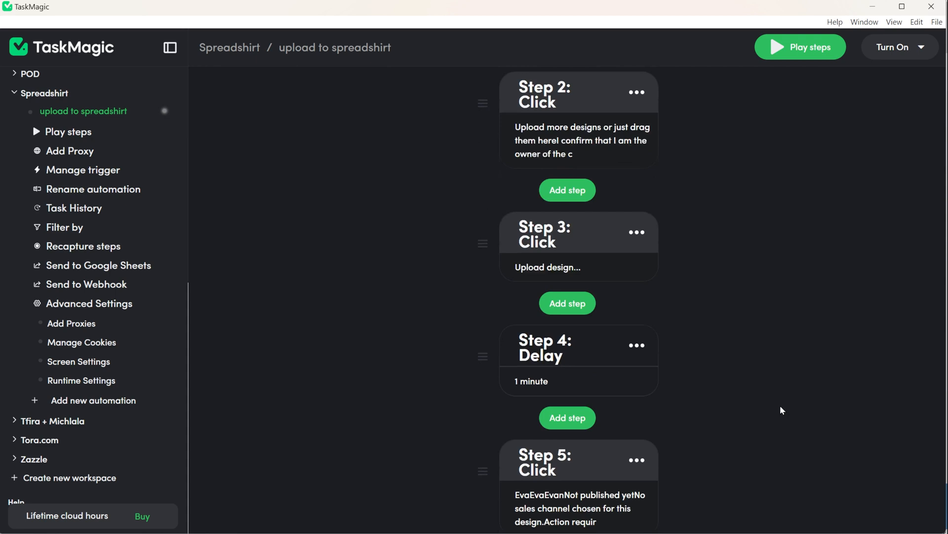
scroll(782, 410, "down", 3)
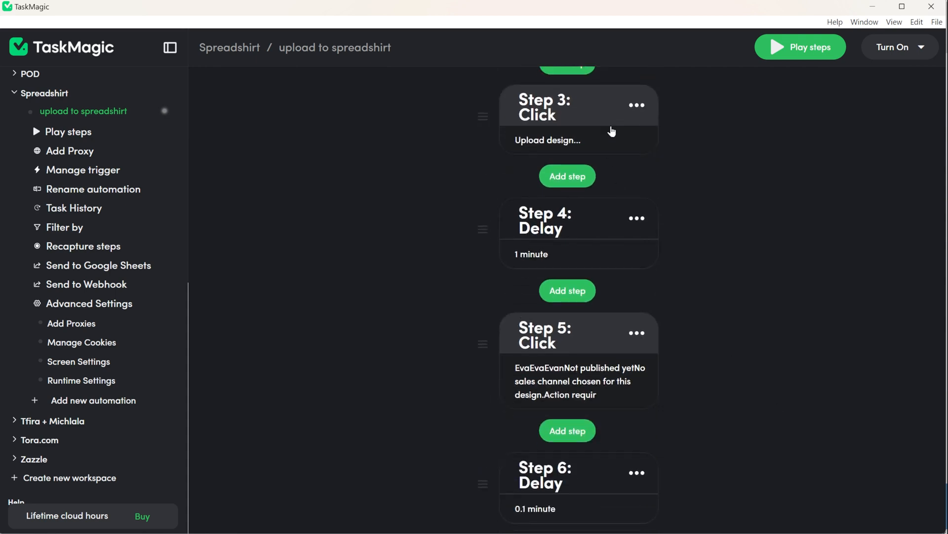
left_click(637, 105)
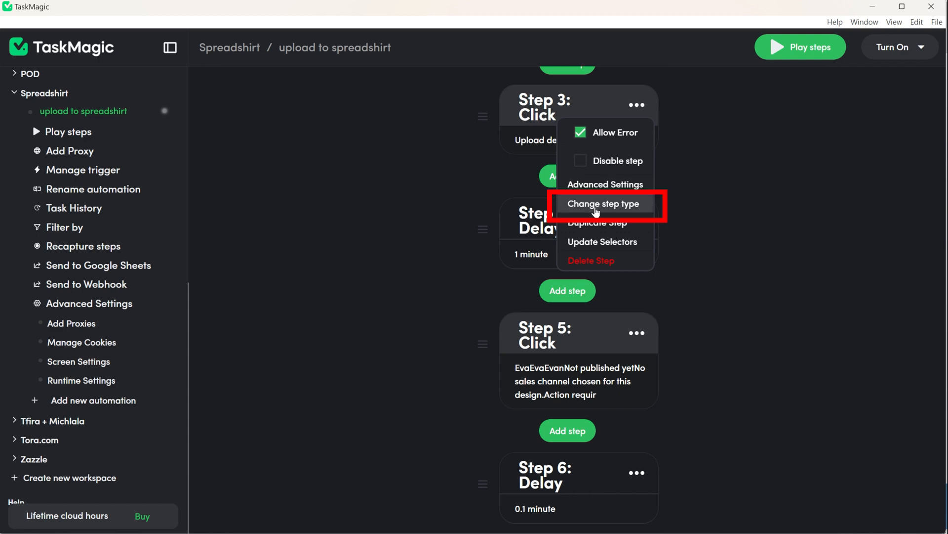
left_click(602, 204)
left_click(465, 275)
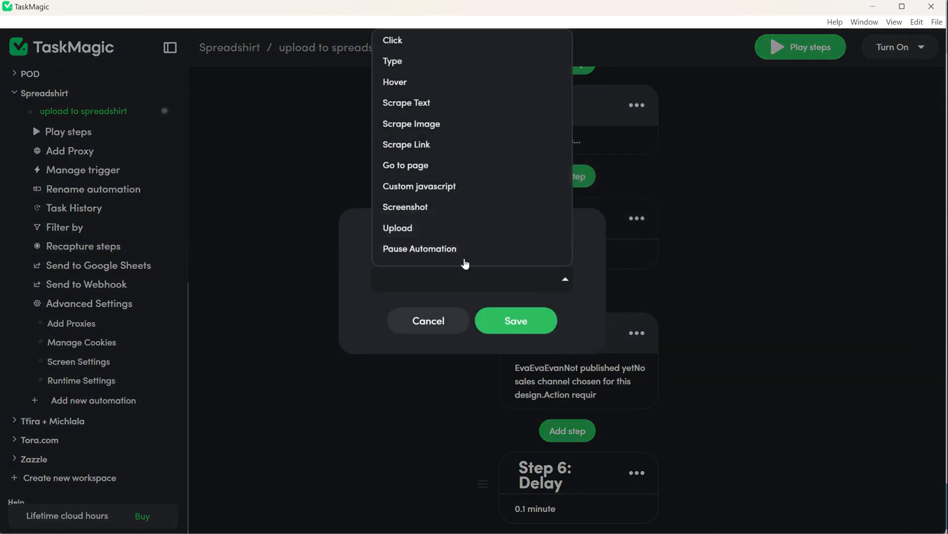
left_click(436, 232)
left_click(499, 329)
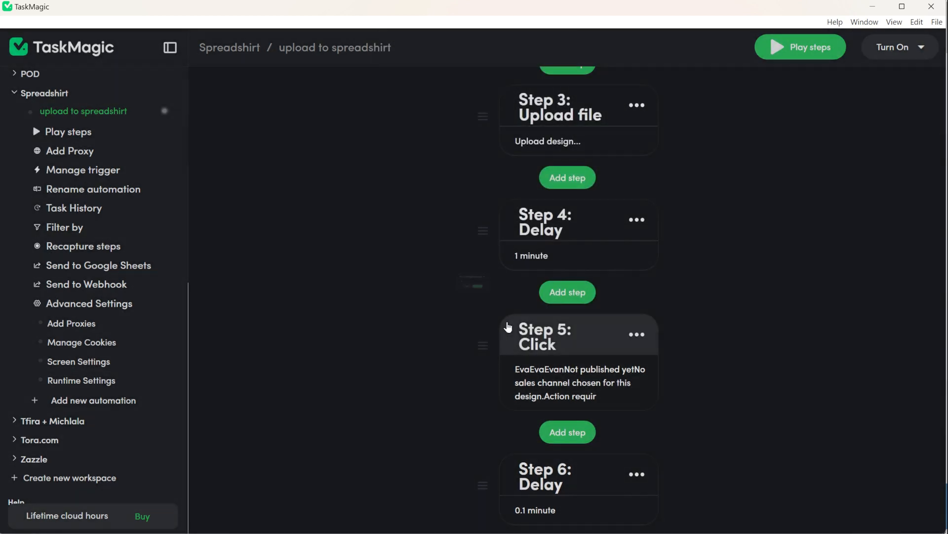
left_click(577, 149)
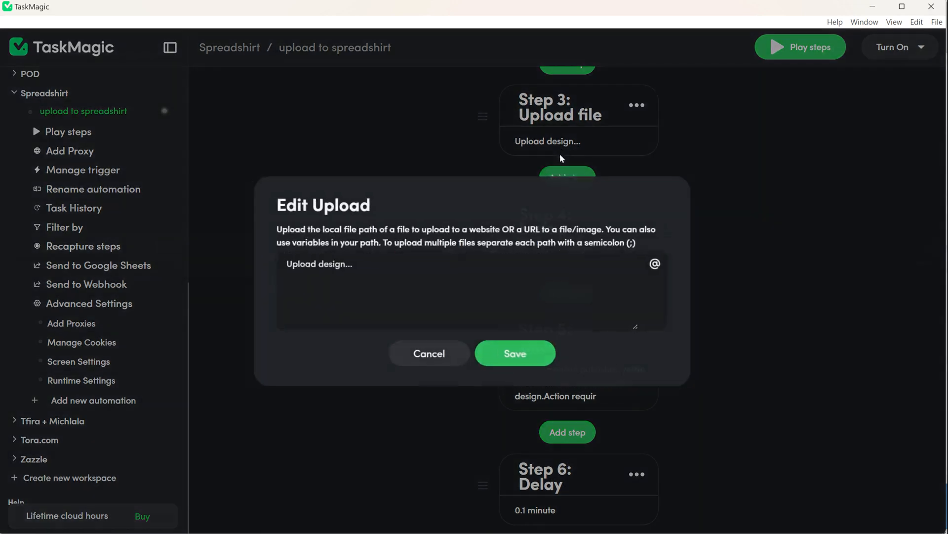
key("ctrl+a")
key("BackSpace")
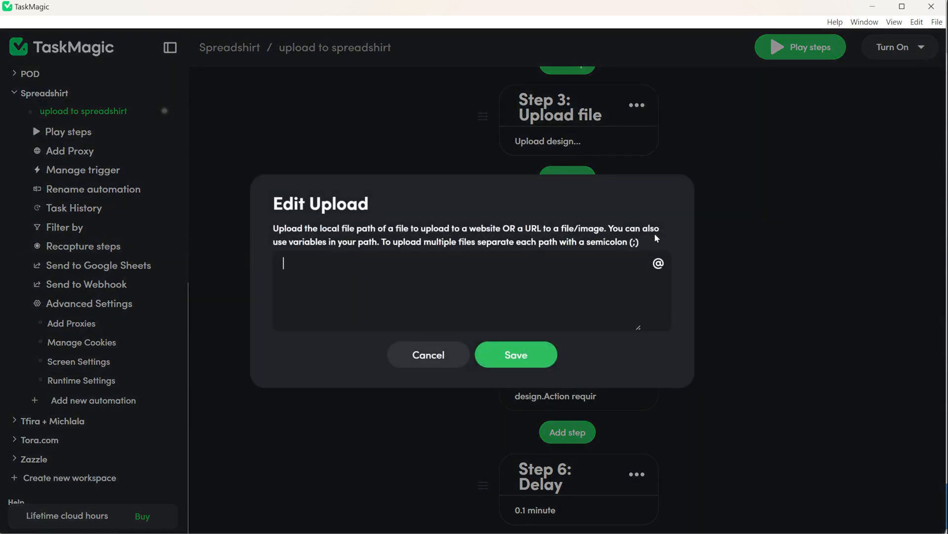
left_click(658, 263)
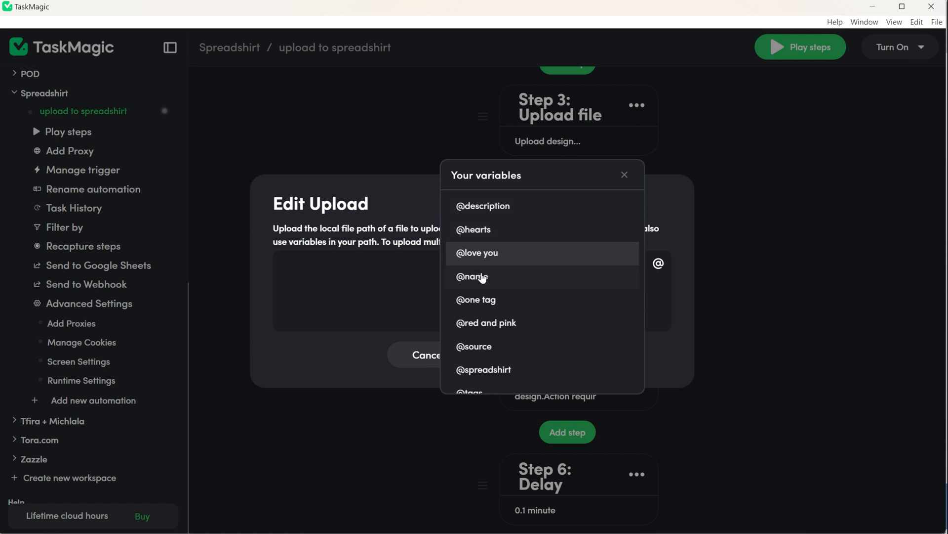
left_click(478, 347)
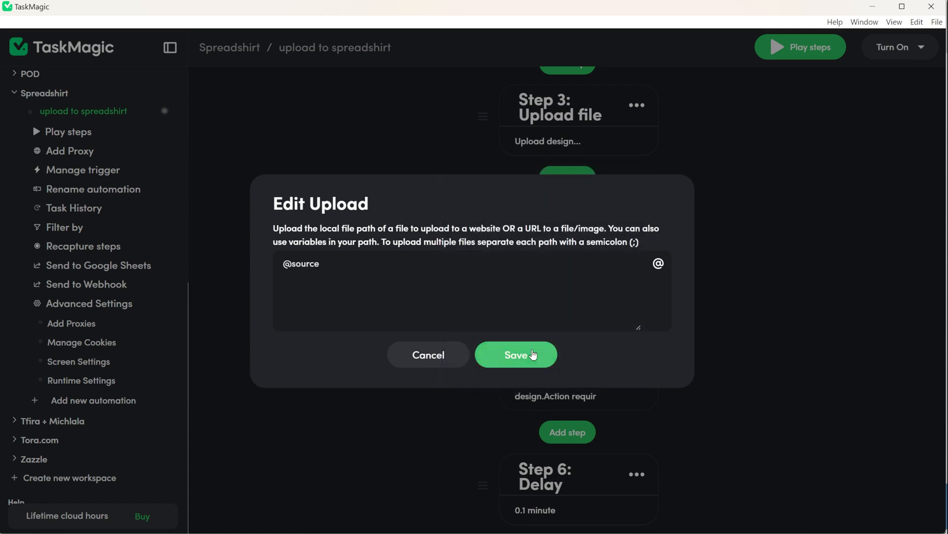
left_click(533, 354)
scroll(565, 372, "down", 20)
left_click(531, 232)
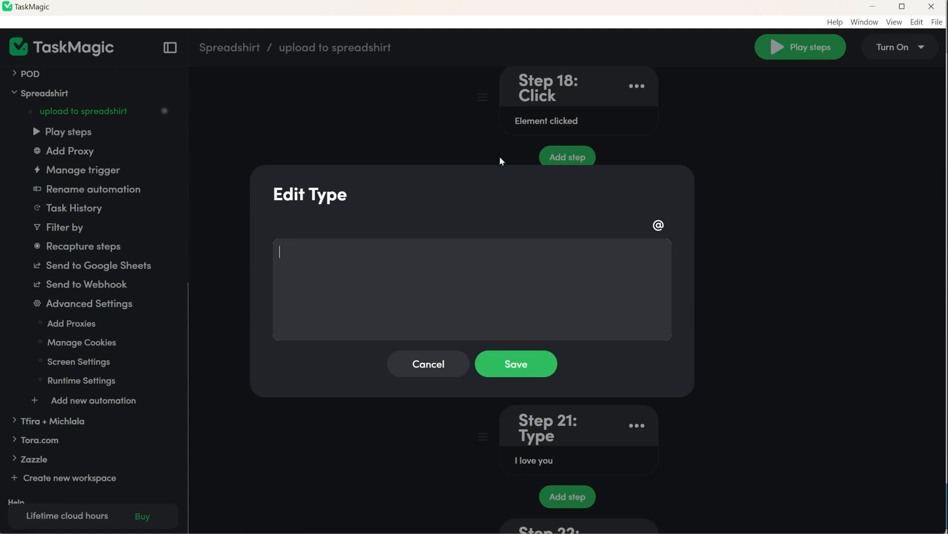
left_click(658, 226)
scroll(512, 306, "down", 3)
left_click(491, 338)
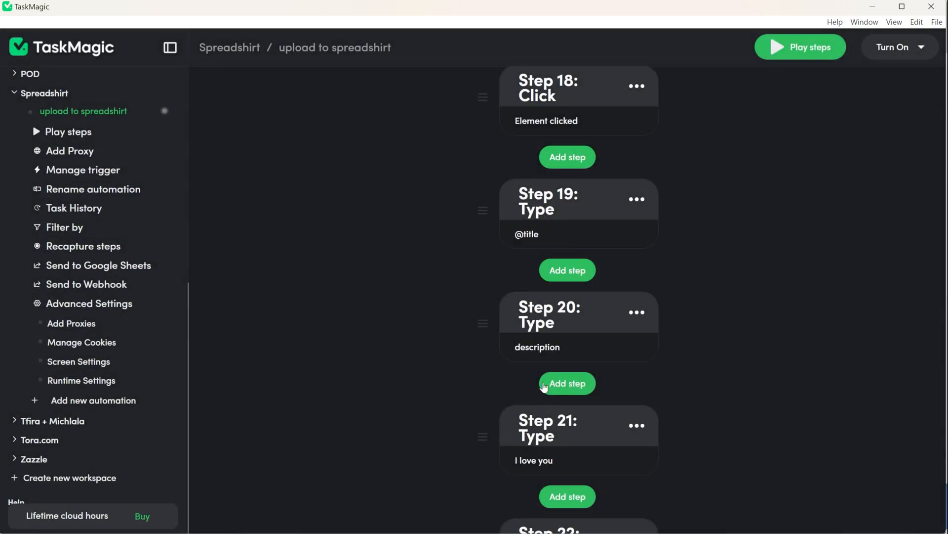
Insert a Delay step after the title Type step.
left_click(553, 384)
left_click(416, 279)
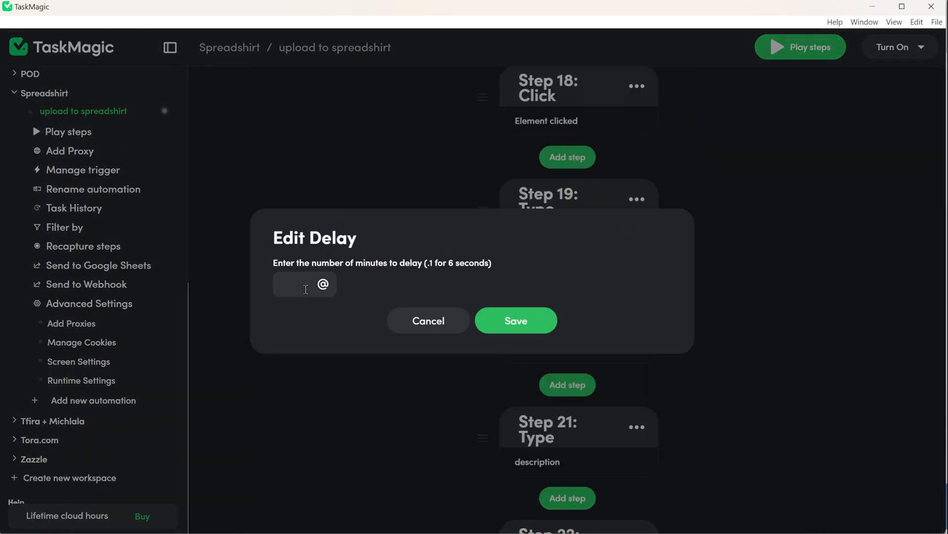
left_click(509, 321)
scroll(593, 345, "down", 4)
left_click(569, 308)
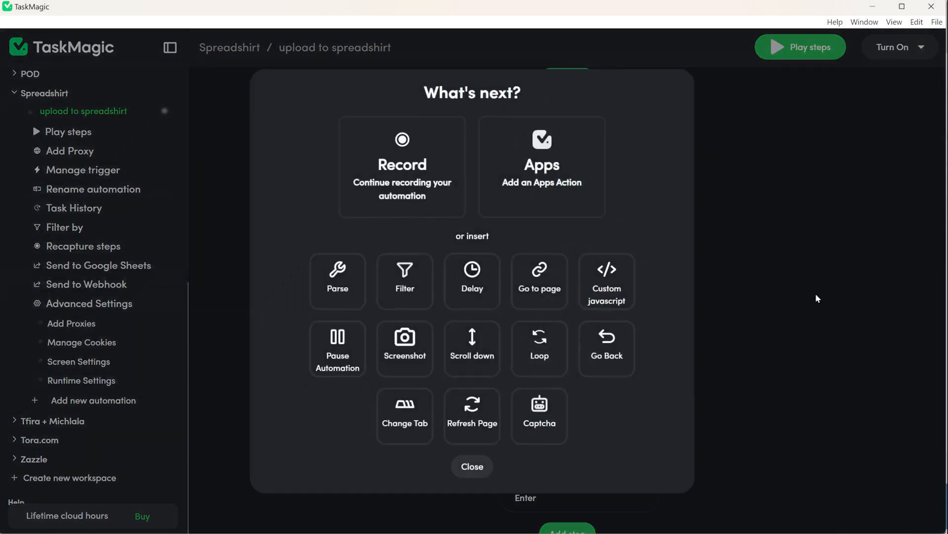
left_click(817, 297)
left_click(557, 275)
left_click(658, 225)
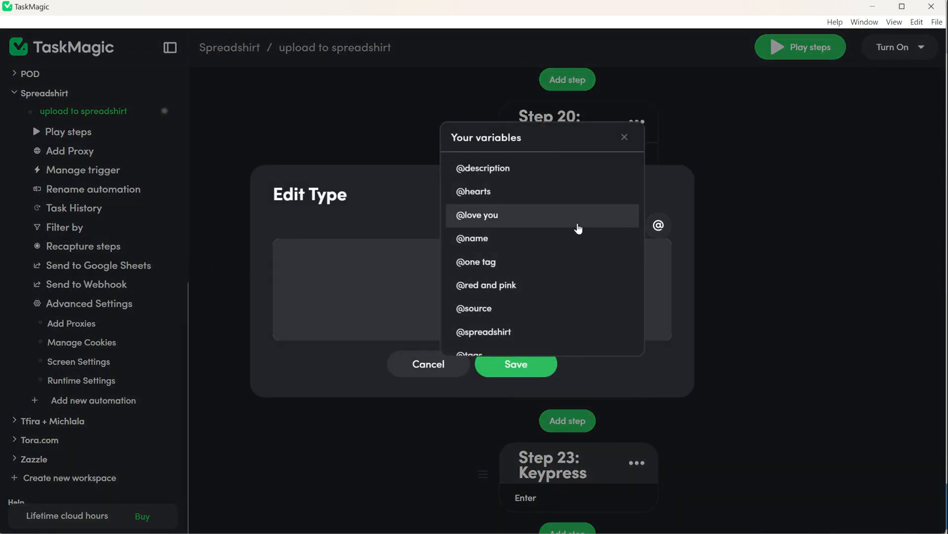
left_click(520, 173)
left_click(516, 363)
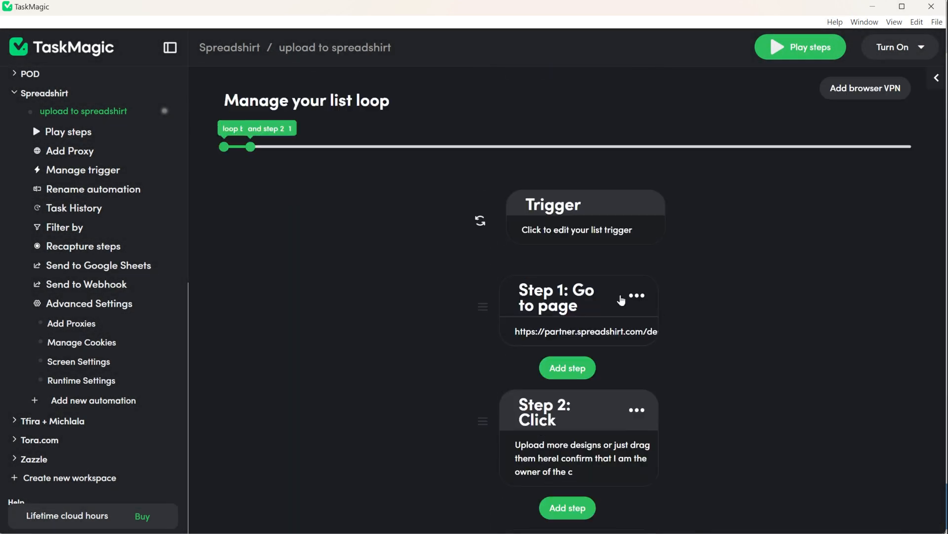
Extend the list loop to run from step 1 to step 27 and play the steps to test.
left_click_drag(255, 149, 927, 153)
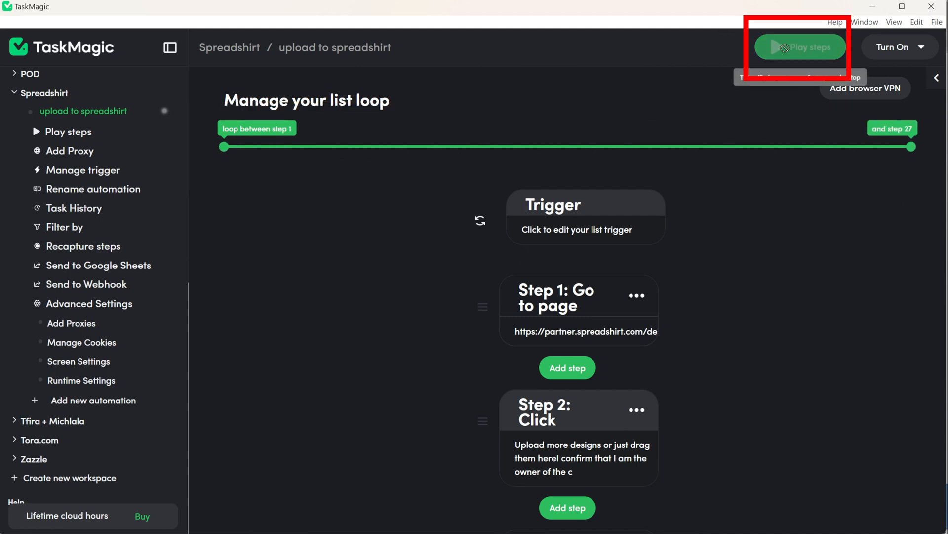
left_click(784, 48)
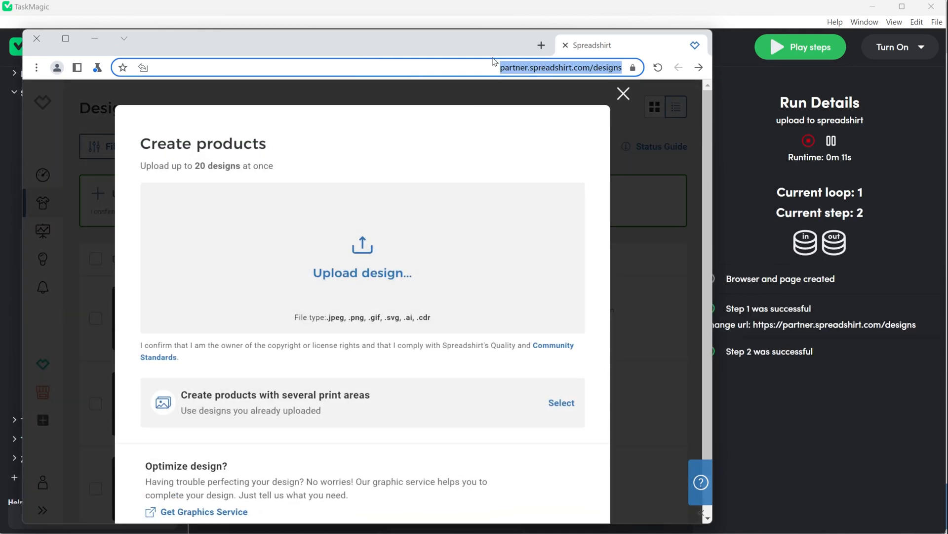
Resume recording the automation from a new step.
left_click_drag(450, 42, 434, 45)
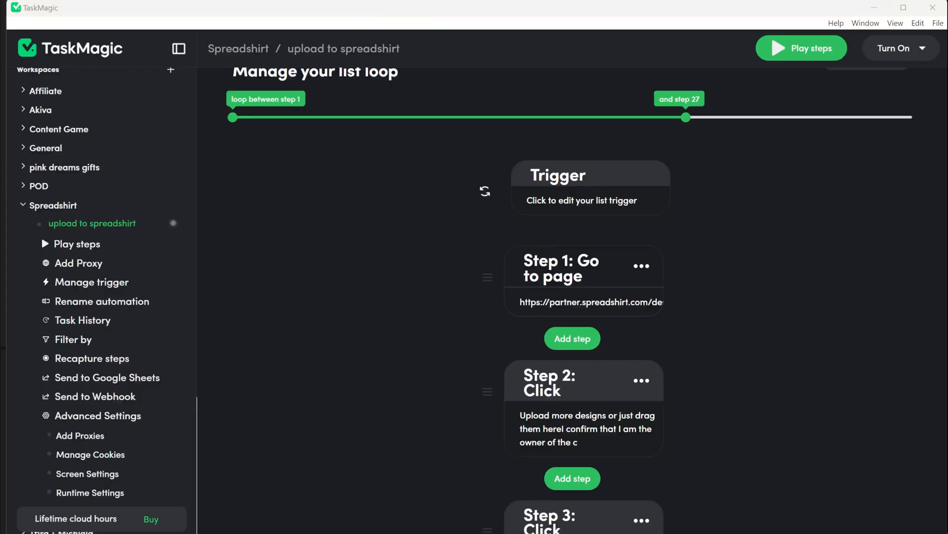
left_click(588, 339)
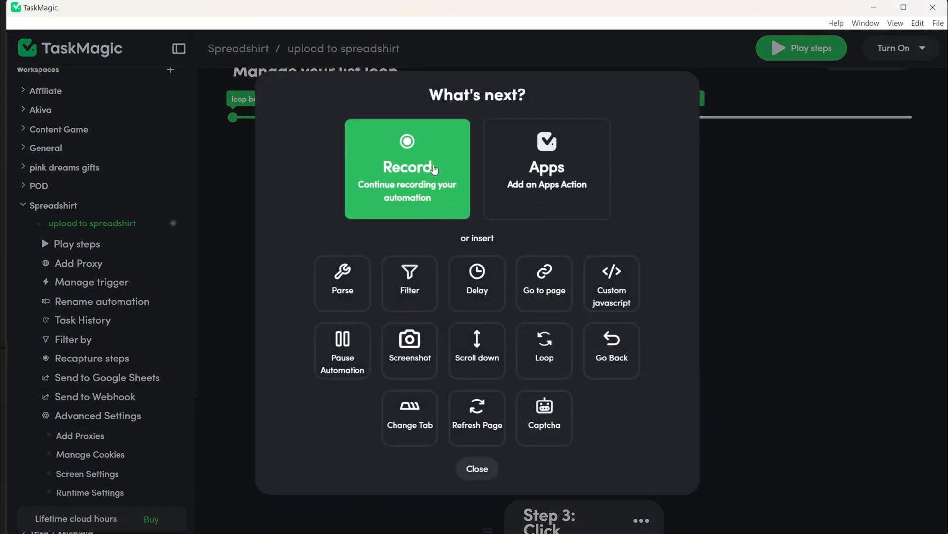
left_click(434, 169)
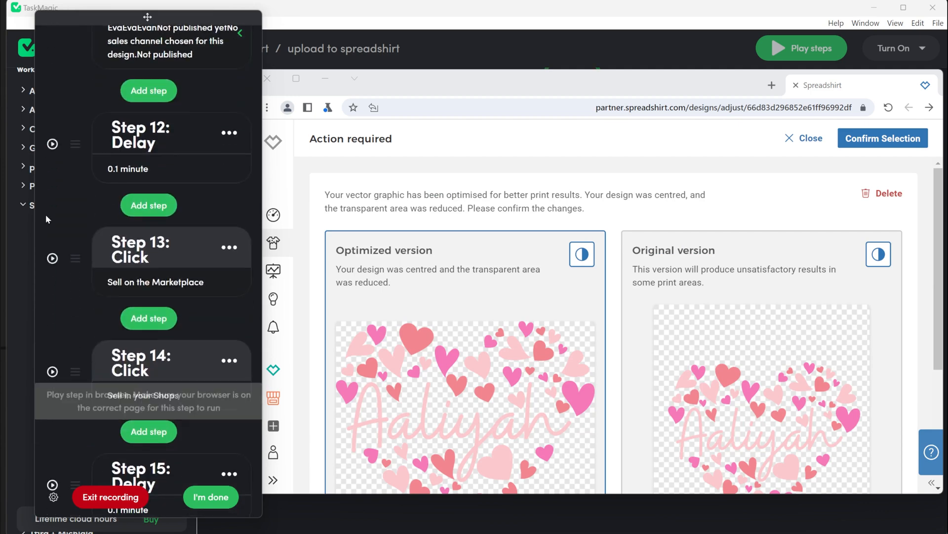
Set the list trigger to loop 2 rows at a time and continue.
left_click(52, 144)
scroll(46, 187, "up", 4)
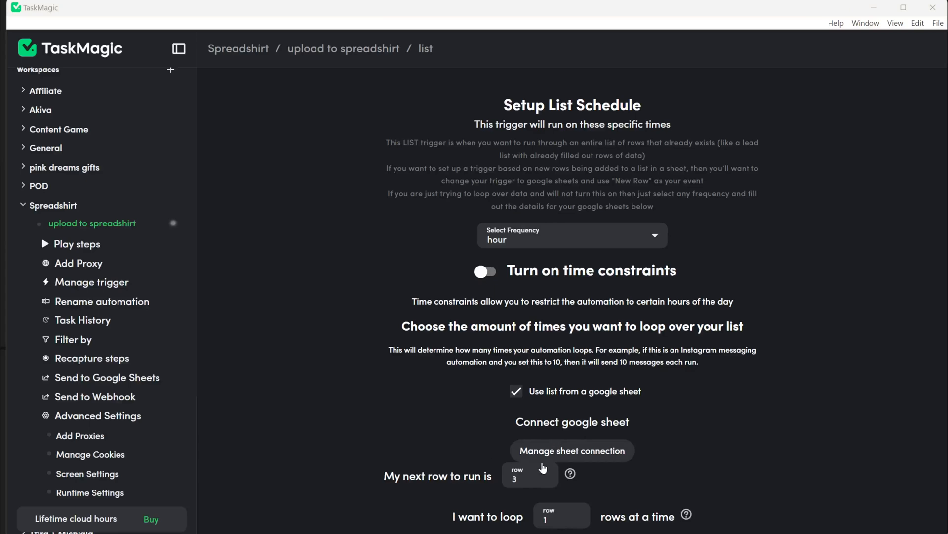
scroll(543, 467, "down", 2)
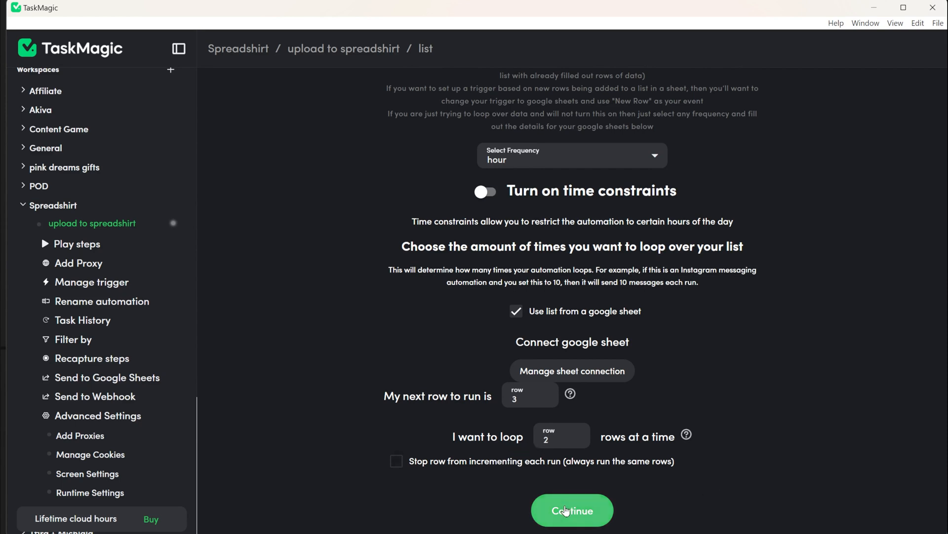
left_click(566, 506)
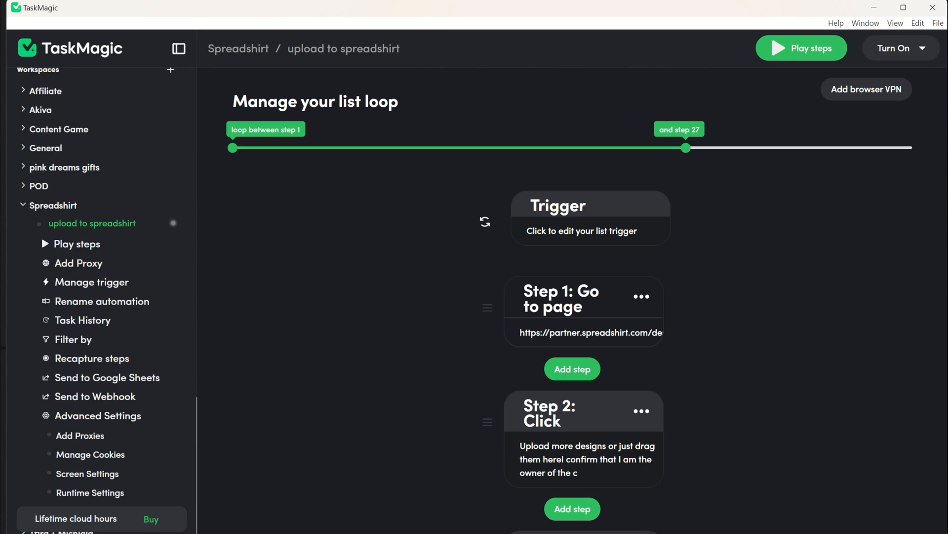